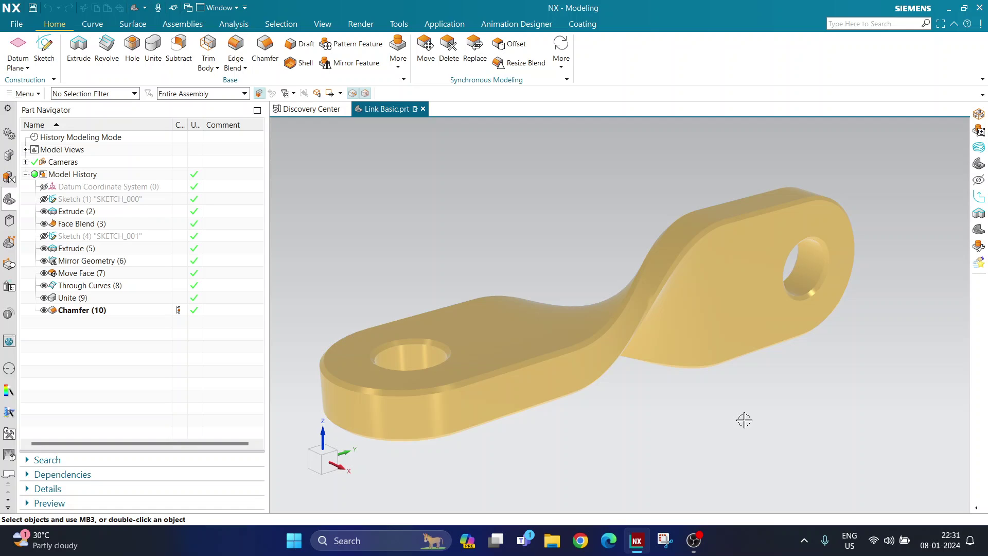
- Inspect the finished link and step its model history from the first sketch to the first extrusion
middle_drag(701, 443, 526, 448)
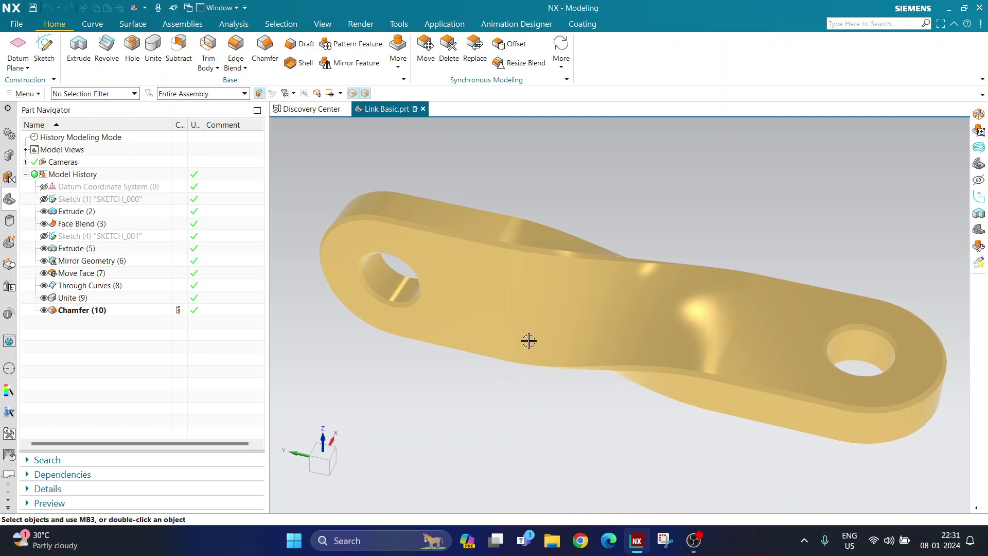
mouse_move(673, 452)
middle_down()
mouse_move(683, 482)
mouse_move(697, 341)
mouse_move(686, 487)
mouse_move(693, 431)
mouse_move(682, 441)
mouse_move(688, 456)
middle_up()
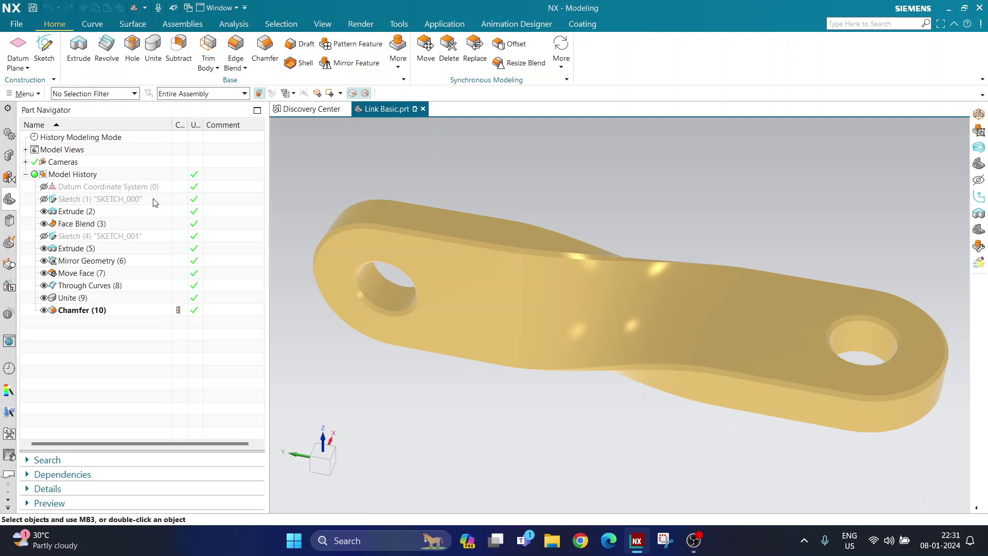
click(179, 199)
mouse_move(485, 346)
middle_down()
mouse_move(487, 334)
mouse_move(473, 342)
middle_up()
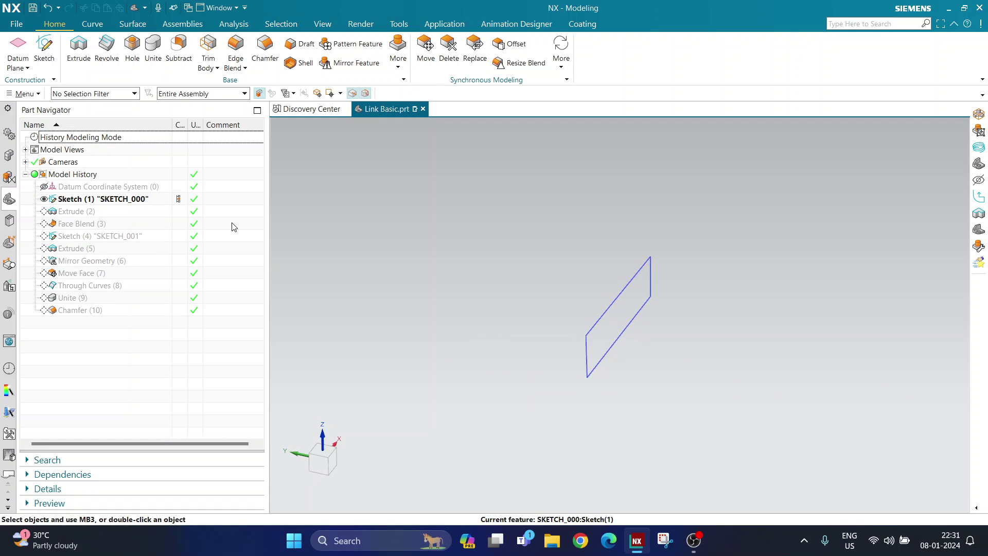
click(178, 211)
scroll(534, 307, up, 2)
scroll(663, 331, down, 2)
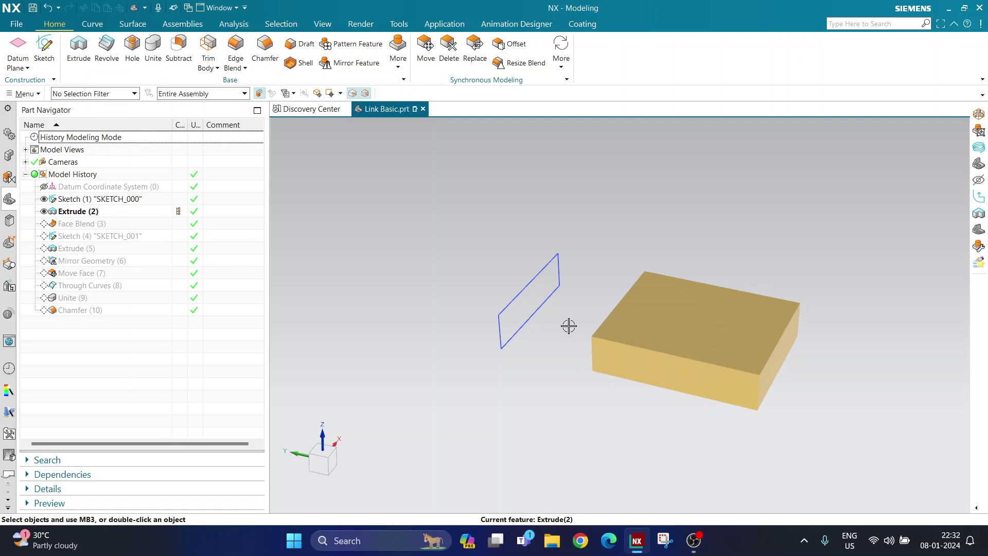
- Review the section and limits of the first extrusion, Extrude (2), keeping its parameters
double_click(114, 213)
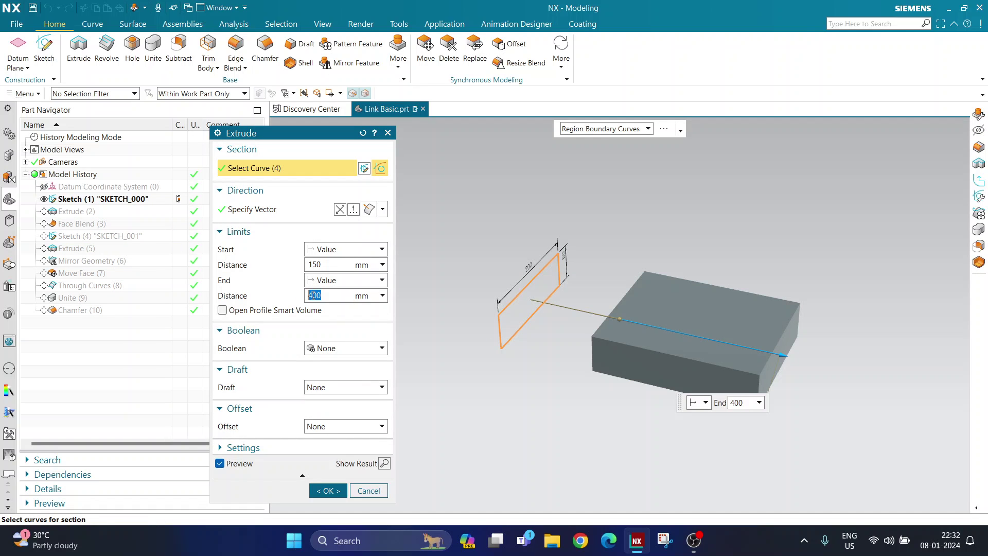
middle_drag(481, 337, 520, 308)
scroll(530, 287, up, 3)
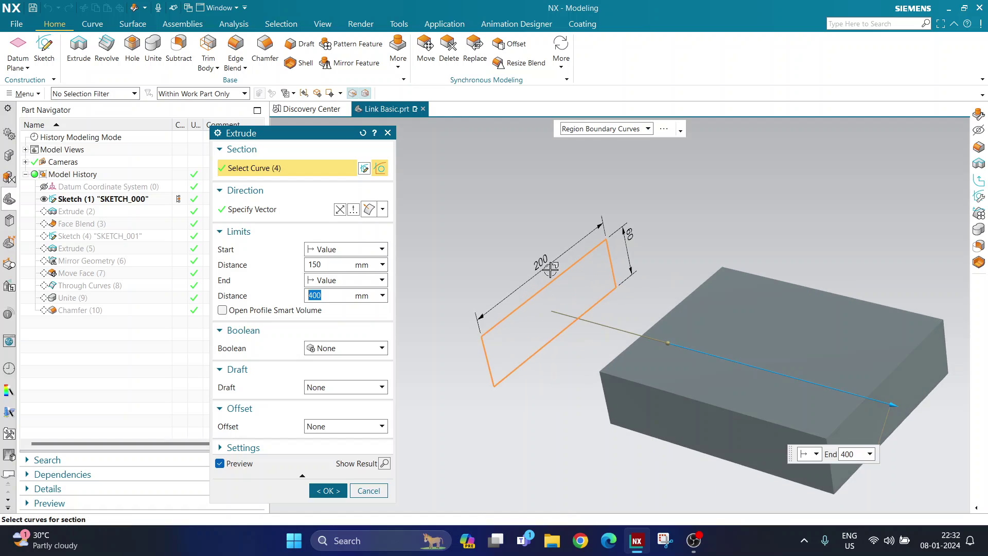
click(333, 491)
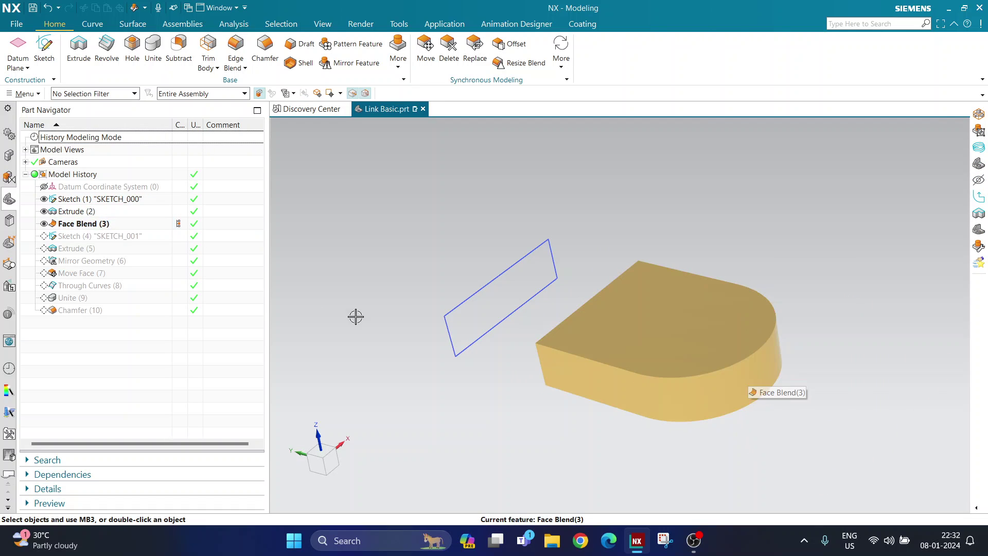
- Review the hole's circle sketch, SKETCH_001, and advance the model history to the hole extrusion
double_click(170, 238)
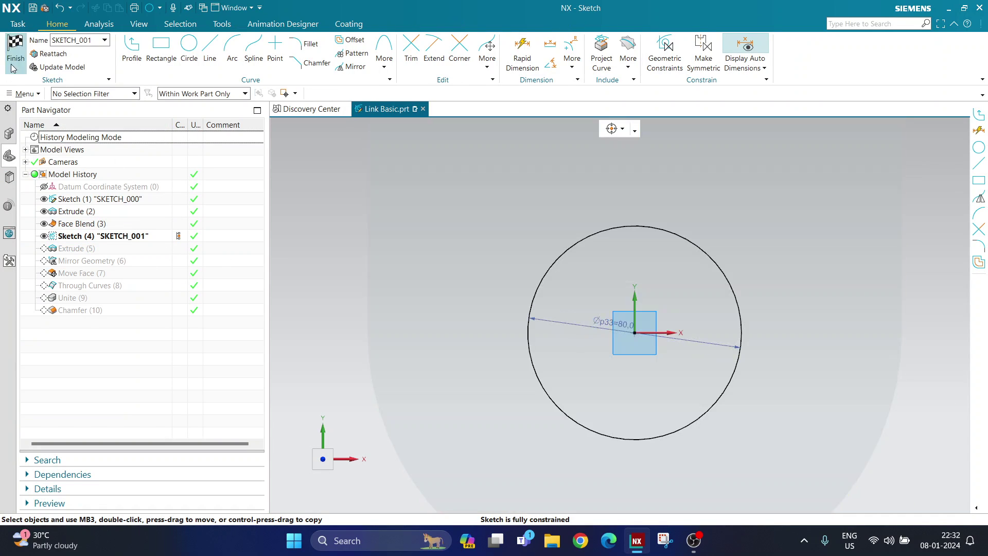
click(15, 52)
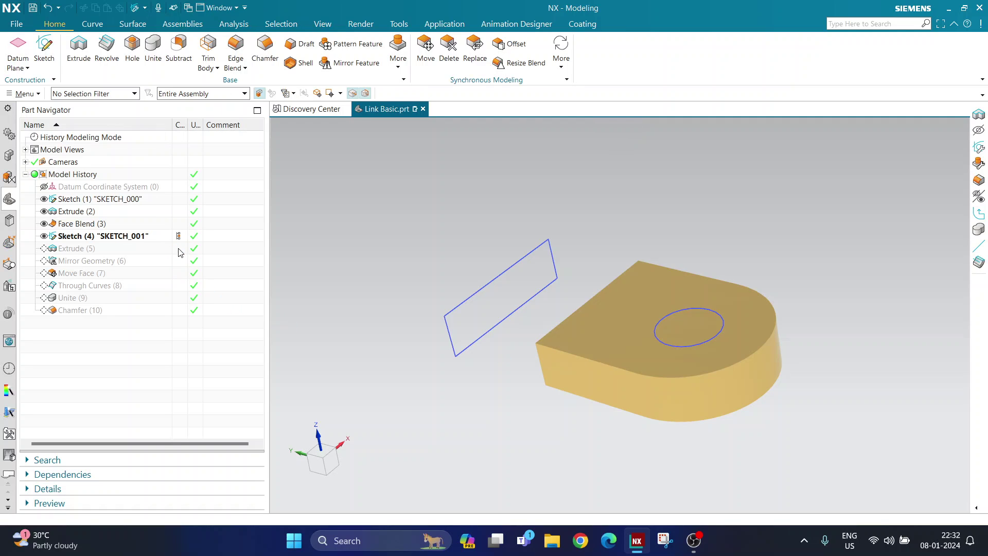
click(180, 252)
middle_drag(454, 350, 463, 376)
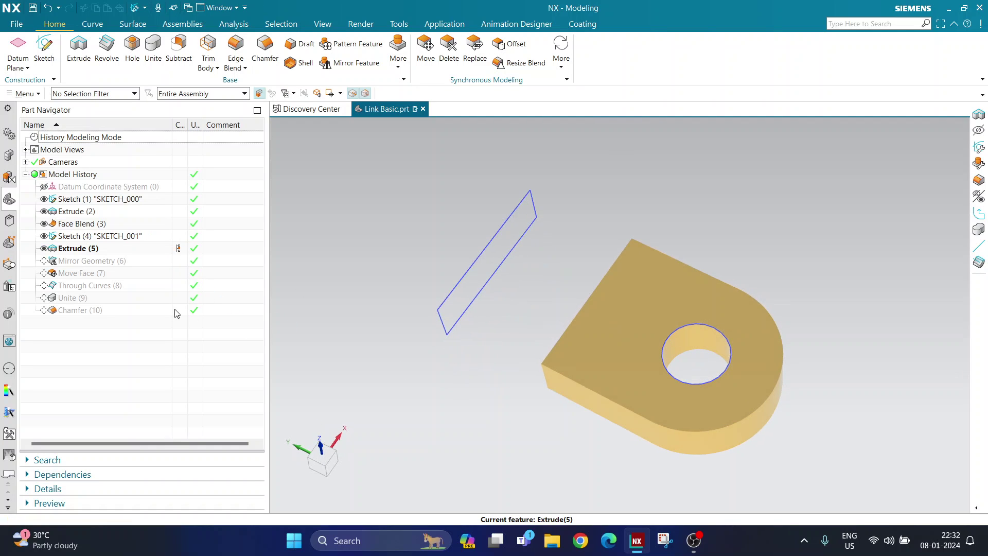
- Advance the model history through Mirror Geometry (6) and Move Face (7) to examine the second link end
click(180, 262)
middle_drag(678, 391, 583, 373)
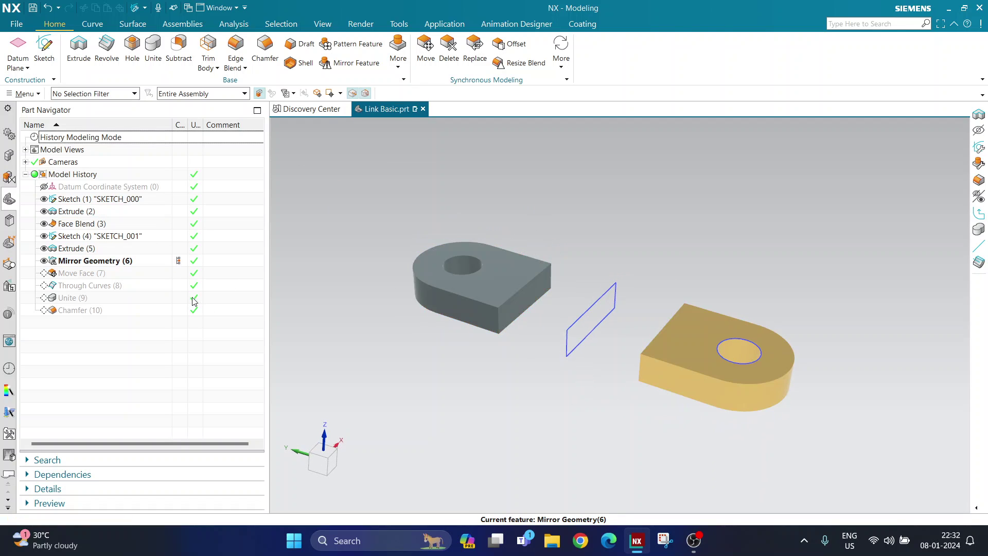
click(180, 274)
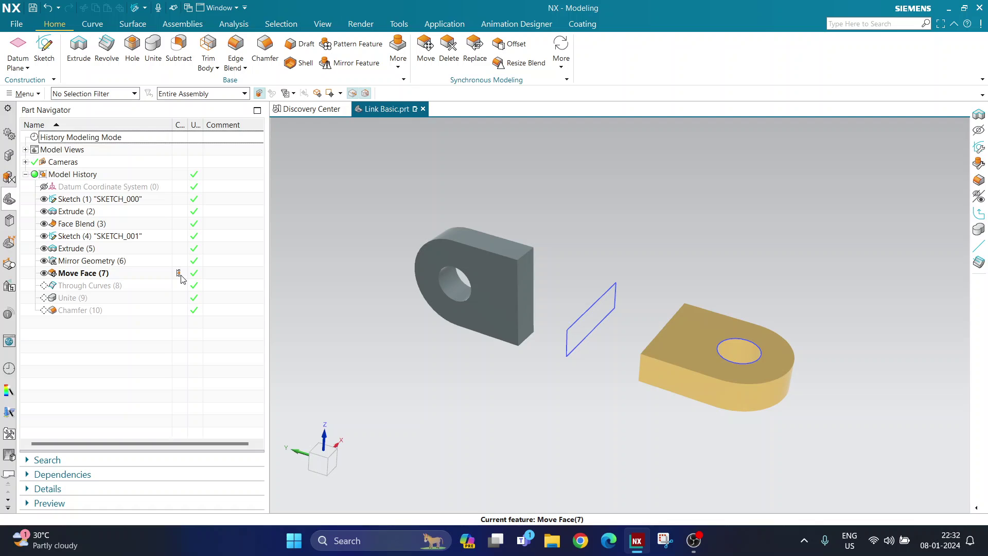
mouse_move(440, 347)
middle_down()
mouse_move(453, 346)
mouse_move(439, 348)
middle_up()
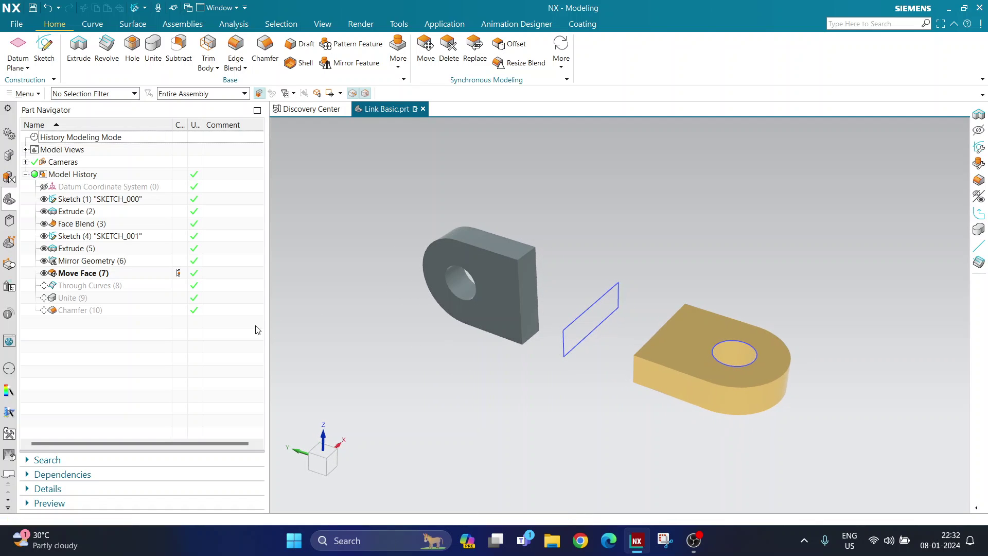
- Advance the model history through Through Curves, Unite and Chamfer to examine how the link is completed
click(179, 285)
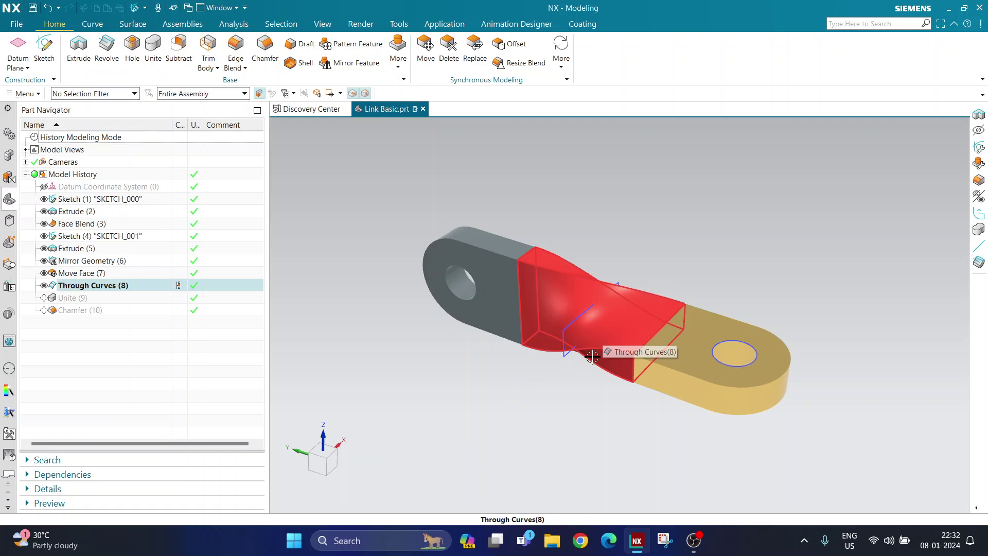
scroll(595, 354, up, 2)
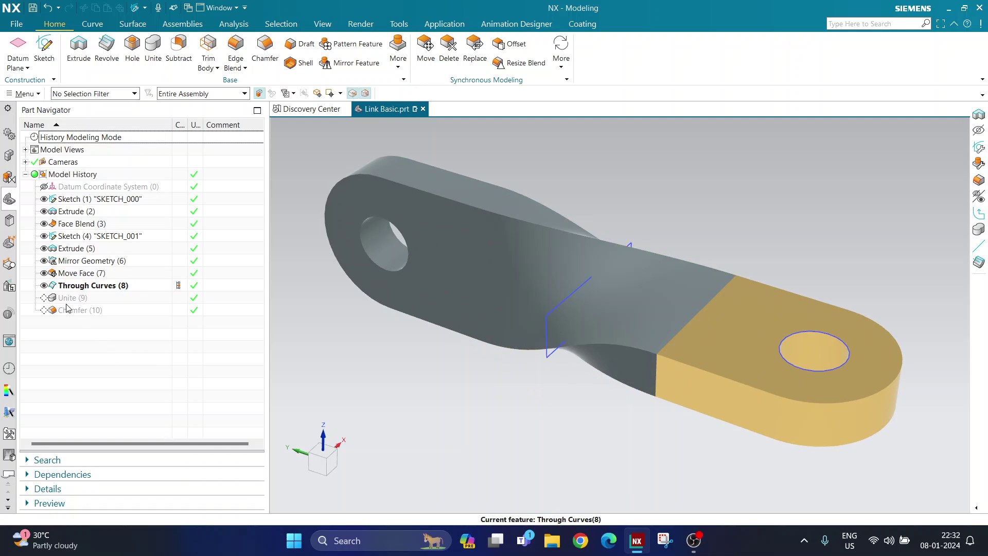
click(179, 298)
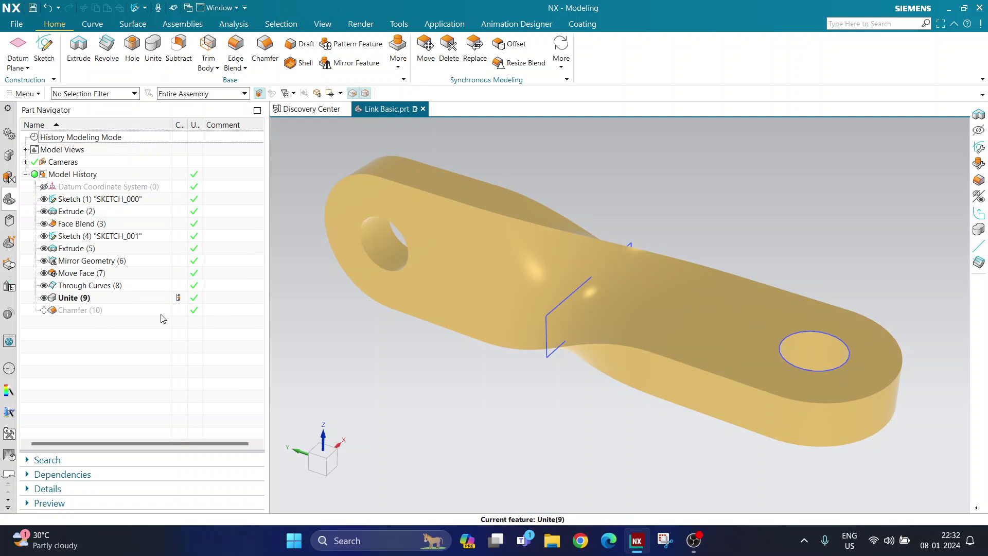
click(179, 311)
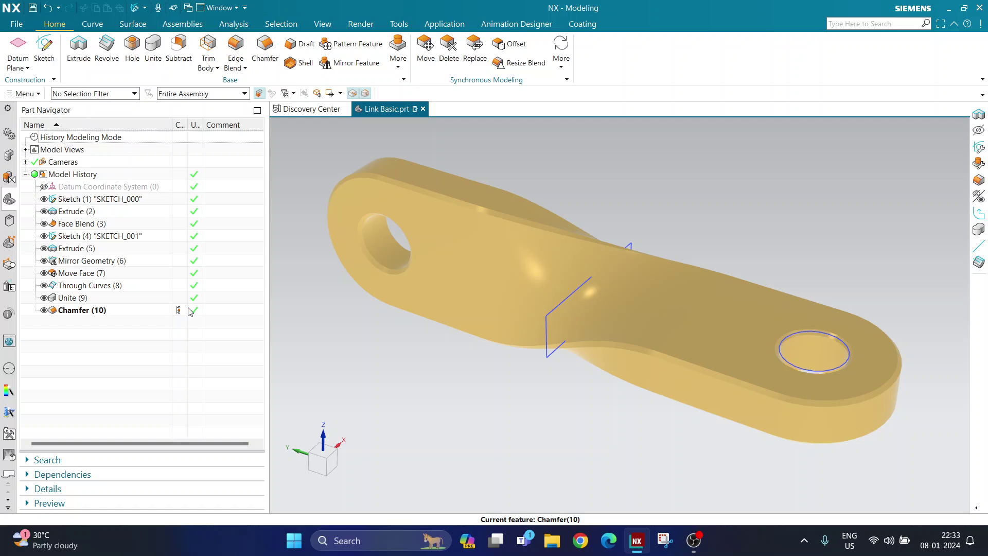
middle_drag(289, 218, 288, 494)
- Create a new part from the millimetre Model template, named Link basic 2.prt
click(19, 25)
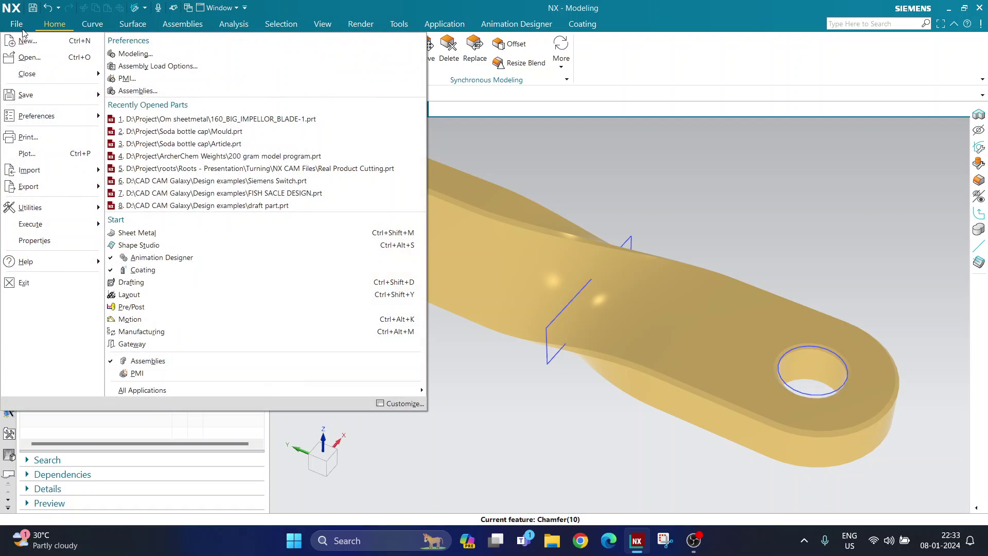
click(23, 34)
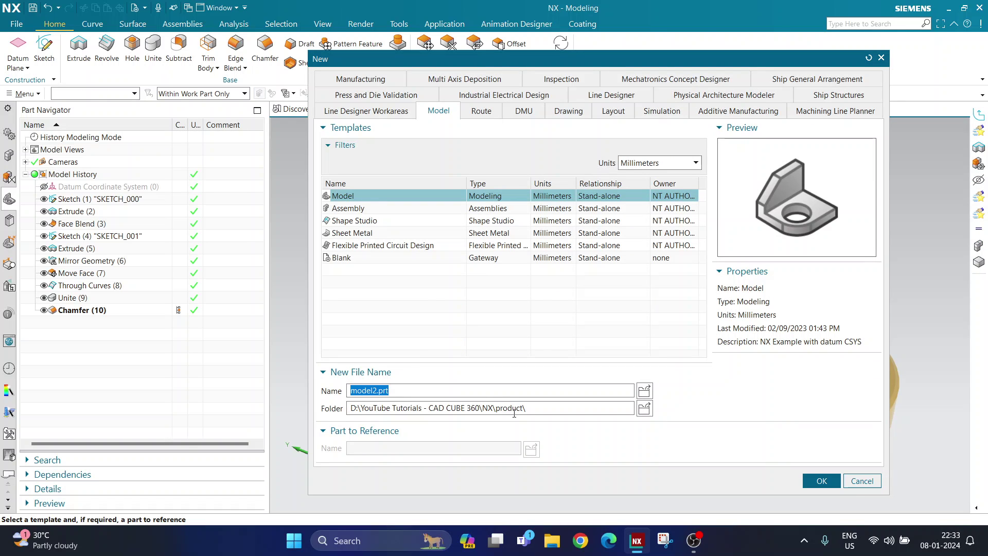
drag(542, 65, 552, 101)
text(Lin)
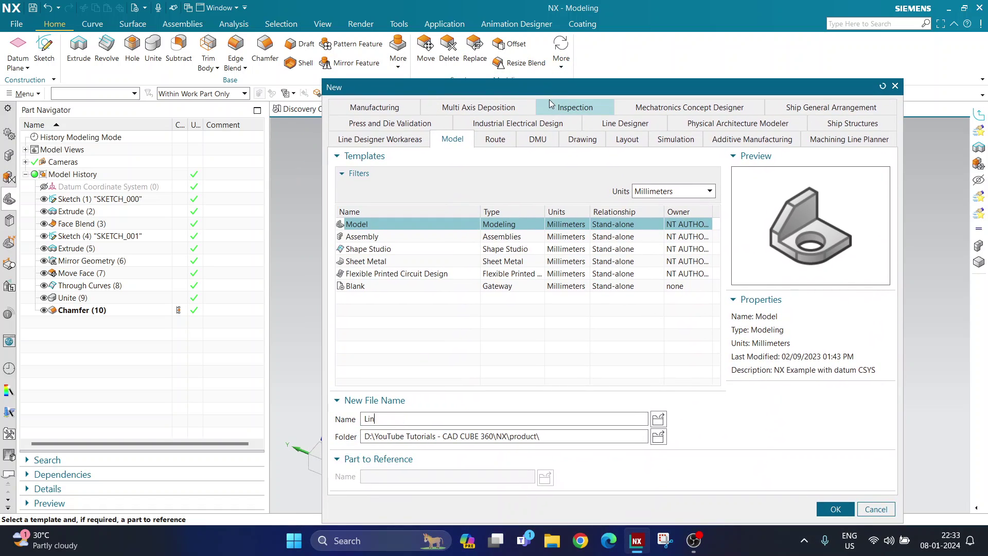
text(k basic 2.prt)
key(Return)
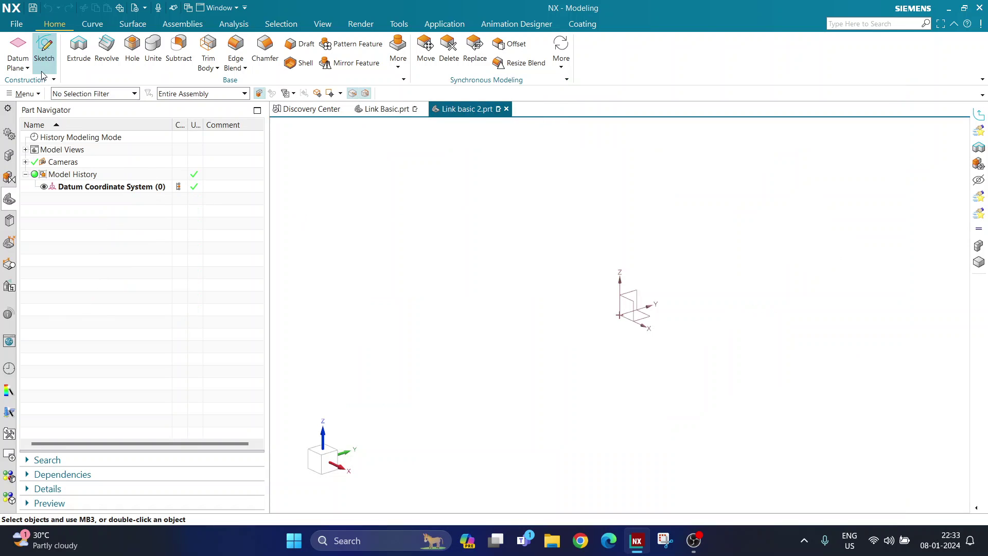
- Start a new sketch on the Front plane
click(44, 51)
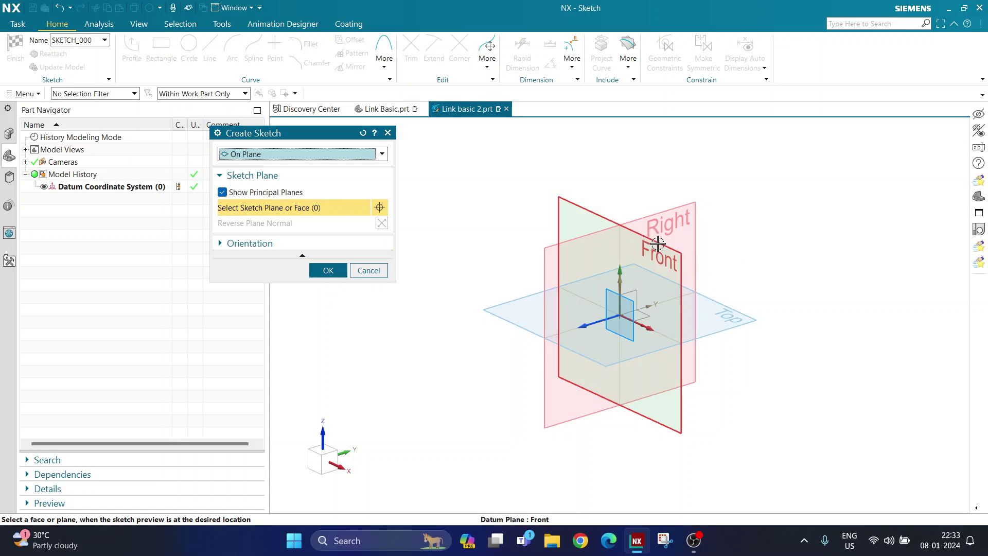
click(655, 247)
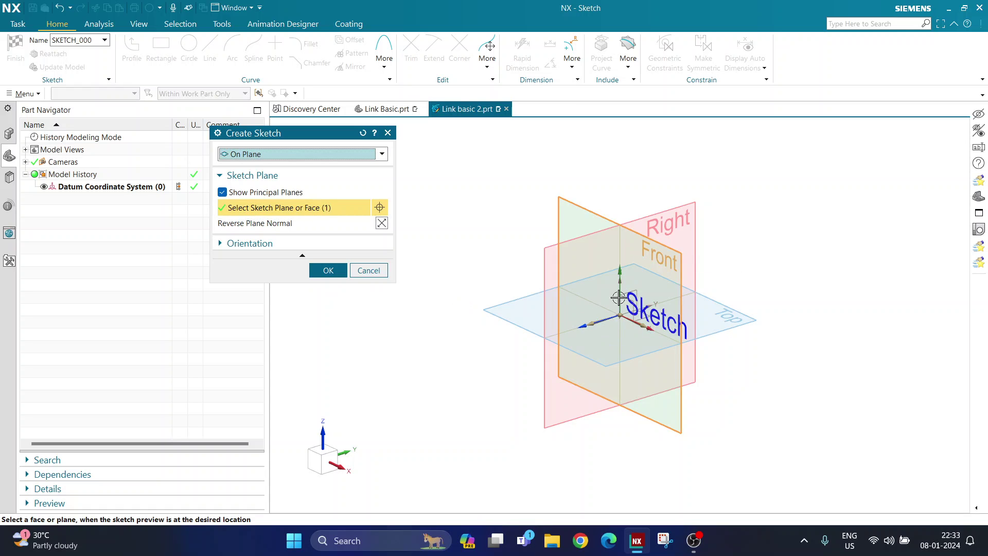
click(325, 272)
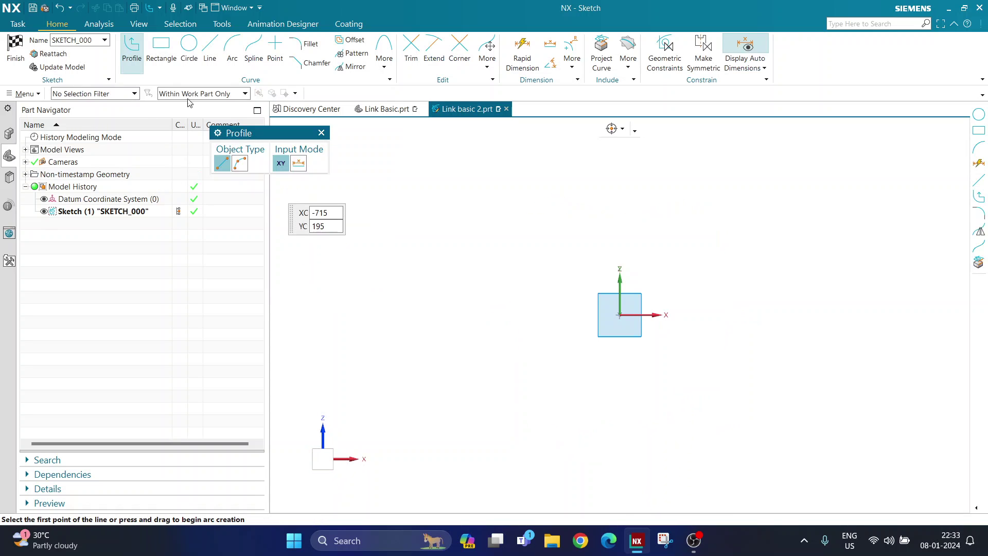
- Sketch a rectangle from its center at the sketch origin, about 340 mm wide and 155 mm high
click(161, 49)
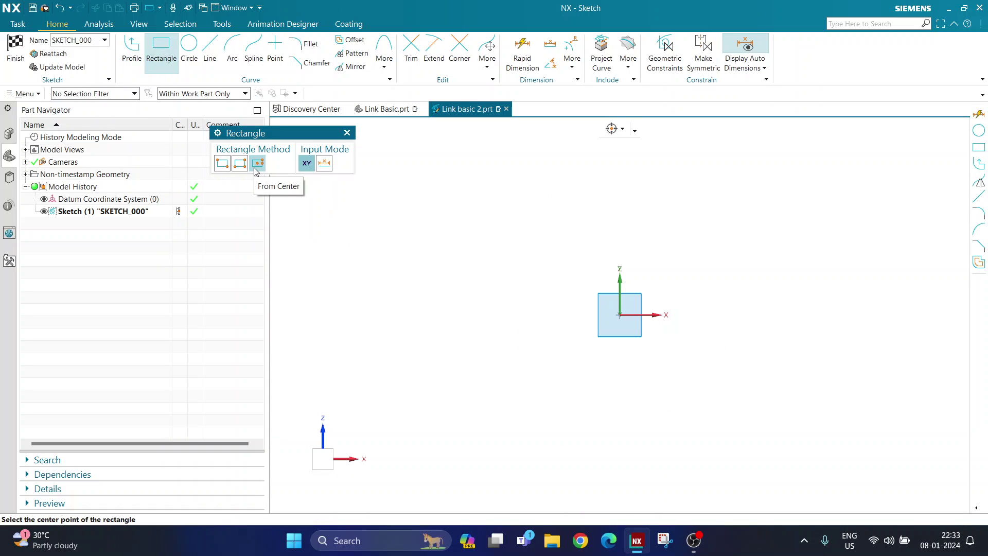
click(619, 315)
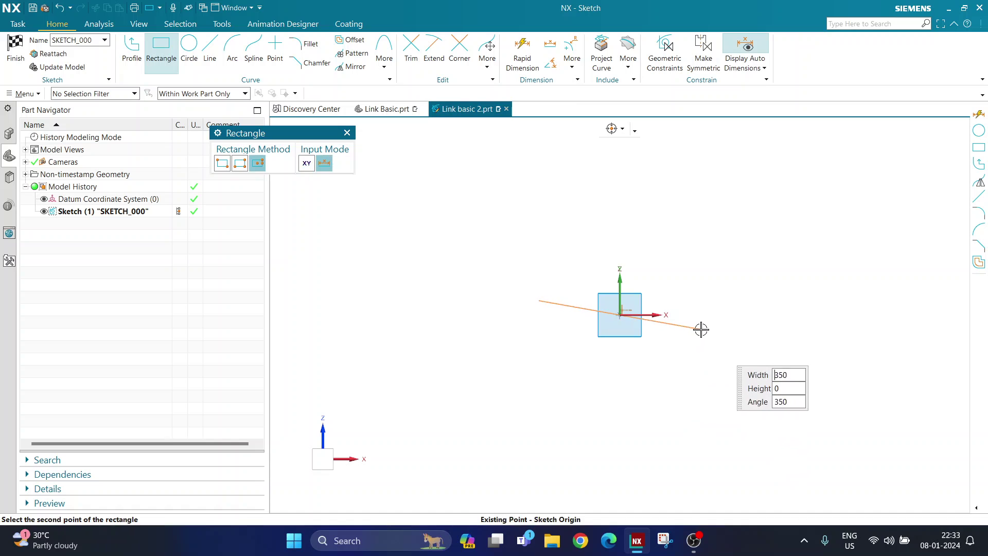
click(700, 351)
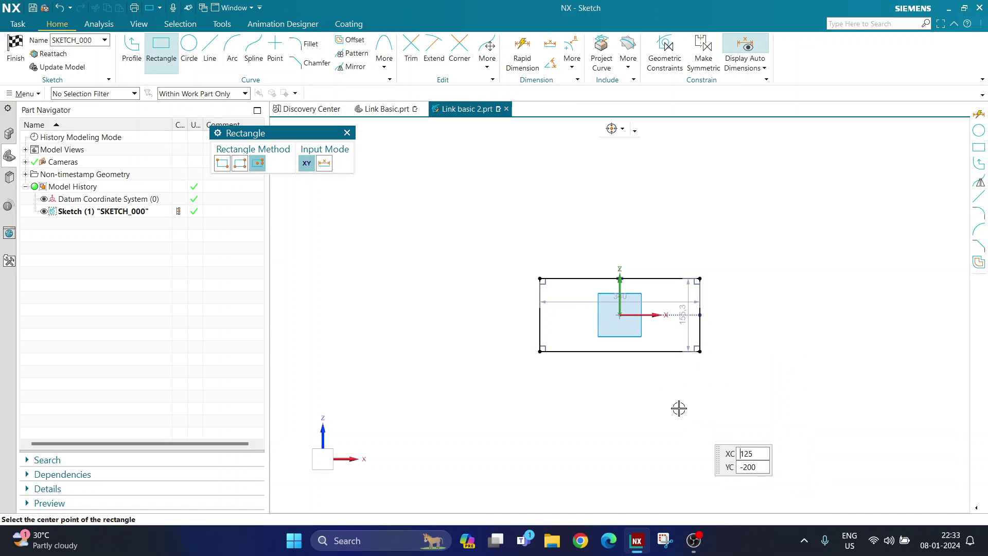
key(Escape)
- Dimension the rectangle's top edge with Rapid Dimension and set its width to 200 mm
scroll(681, 325, up, 3)
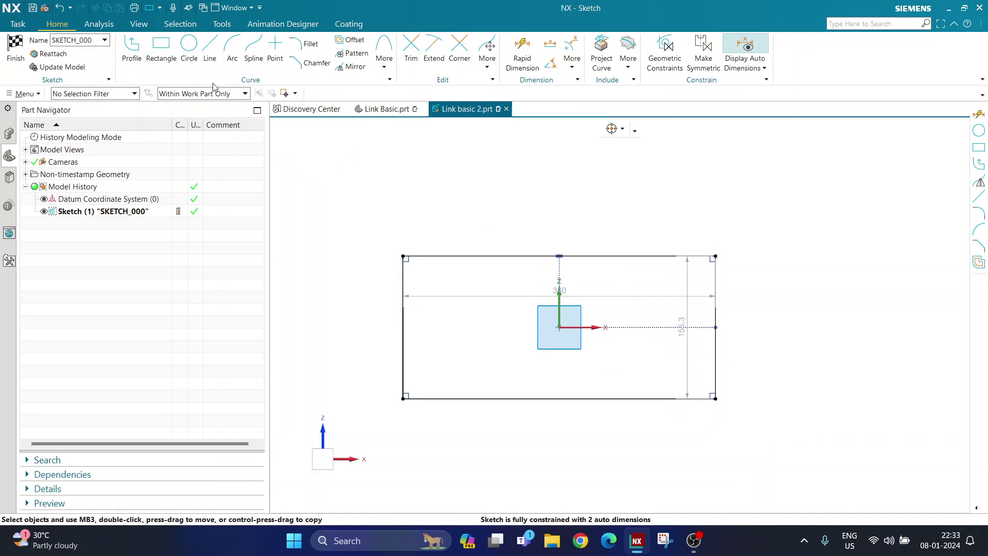
click(523, 57)
click(585, 255)
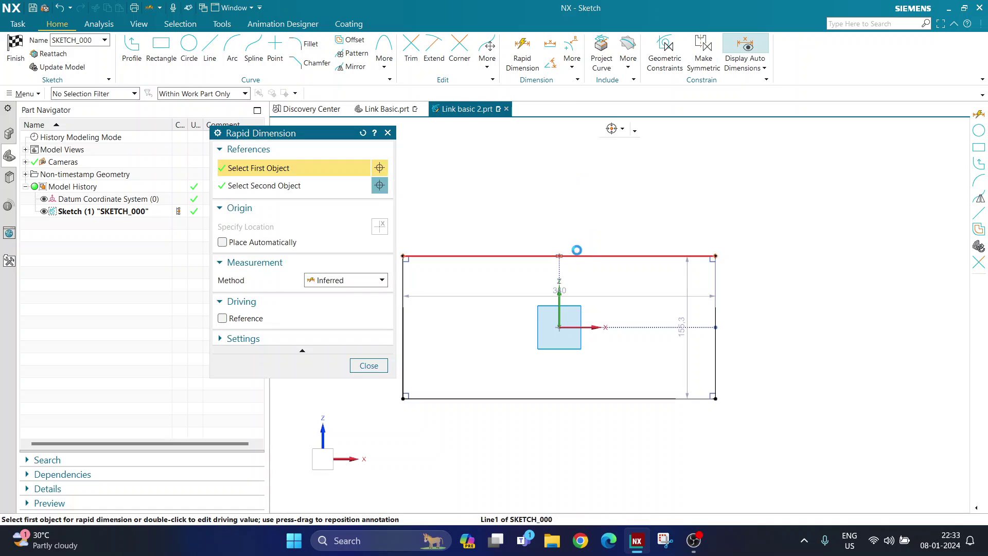
click(555, 235)
text(200)
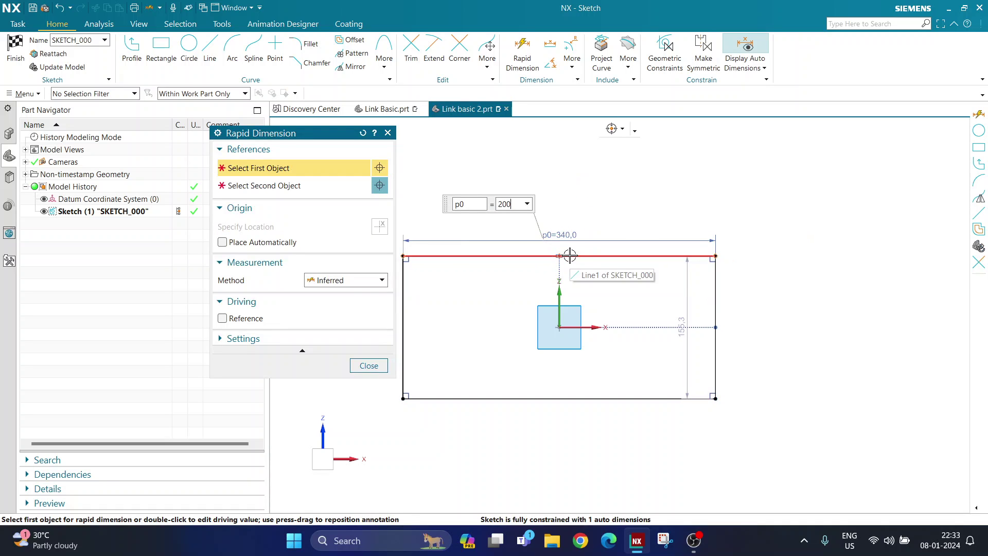
key(Return)
- Dimension the rectangle's vertical side and set its height to 60 mm
scroll(567, 316, up, 3)
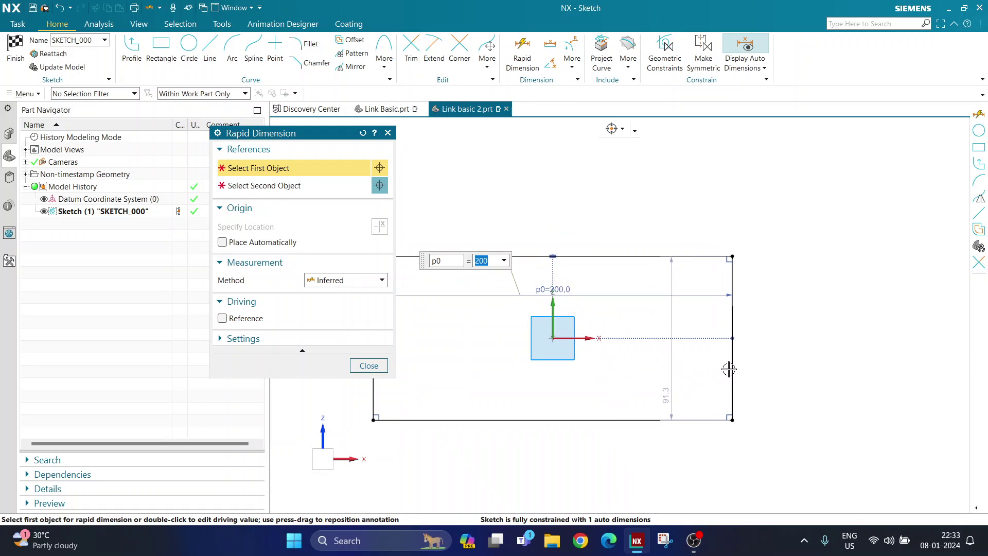
click(732, 367)
click(755, 398)
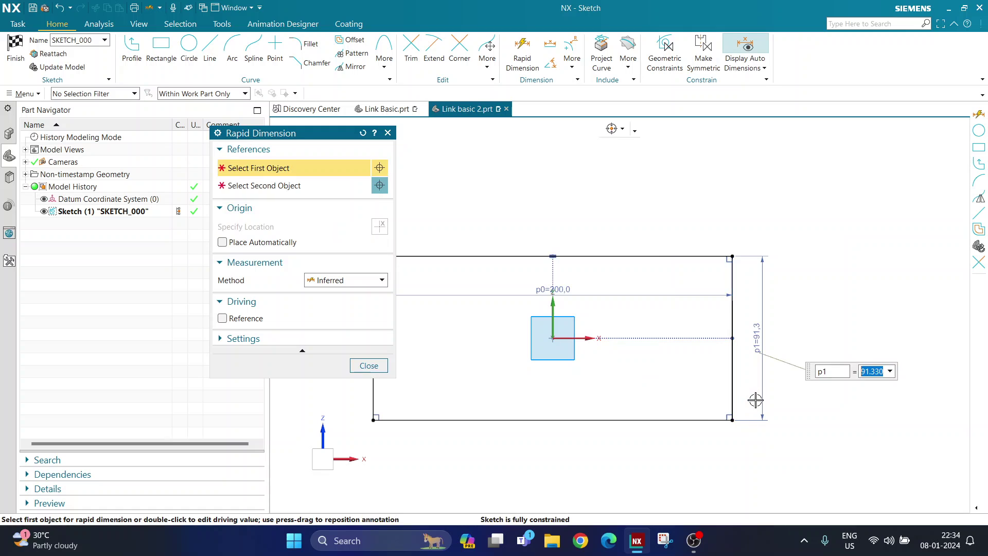
text(60)
key(Return)
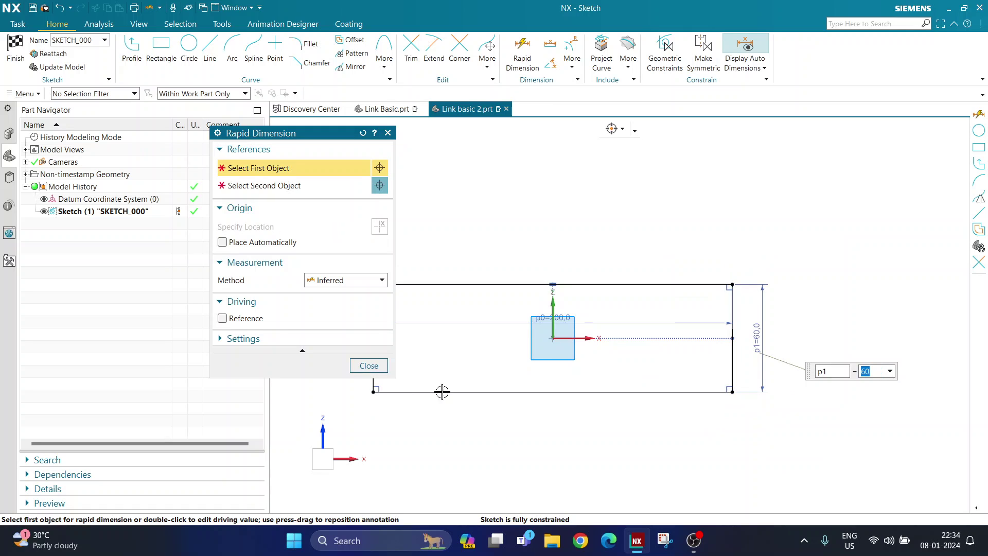
click(374, 367)
- Reposition the width dimension above the rectangle and the height dimension closer to its vertical side
drag(513, 323, 538, 264)
drag(752, 345, 750, 347)
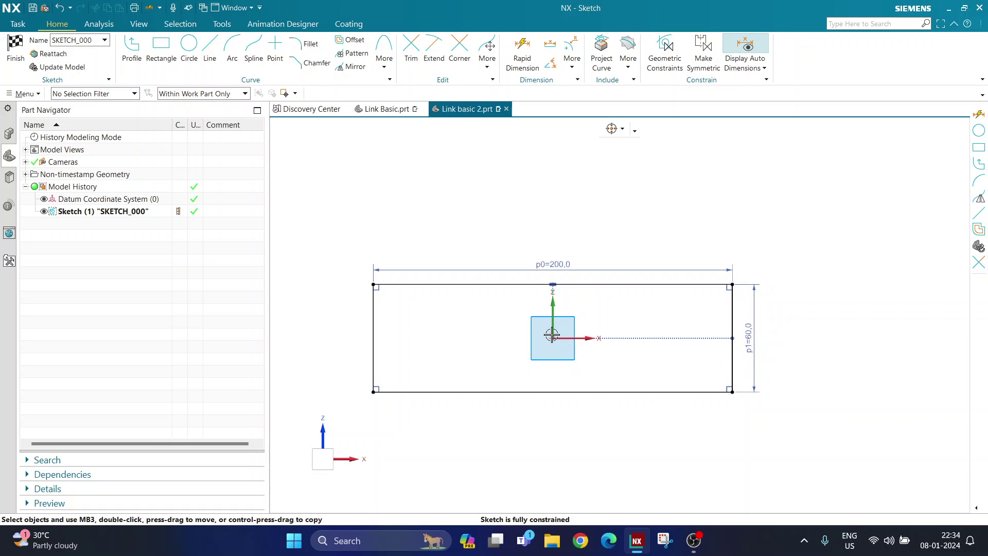
scroll(621, 311, down, 2)
scroll(621, 311, up, 2)
scroll(580, 316, down, 1)
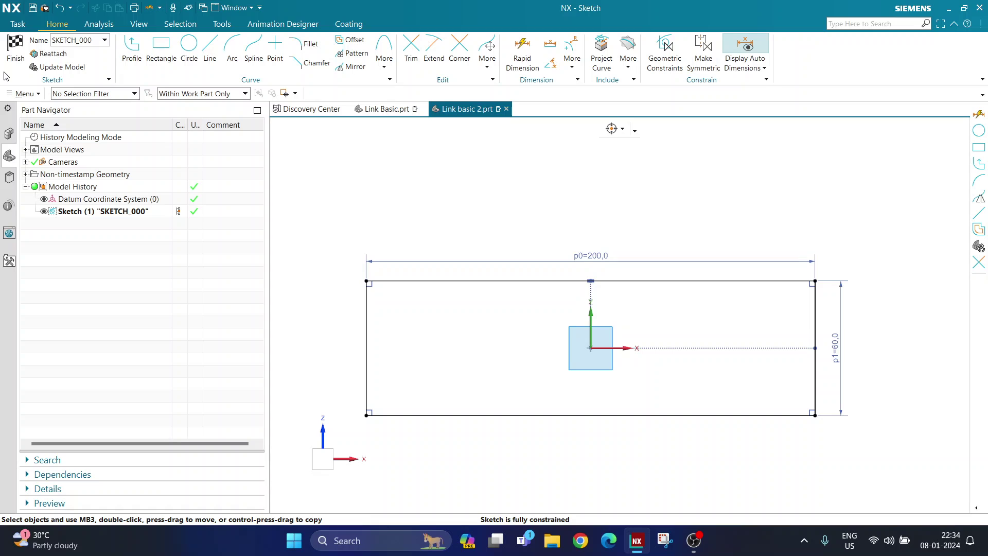
- Finish the rectangle sketch and extrude it from a start distance of 150 mm to an end distance of 400 mm
click(15, 49)
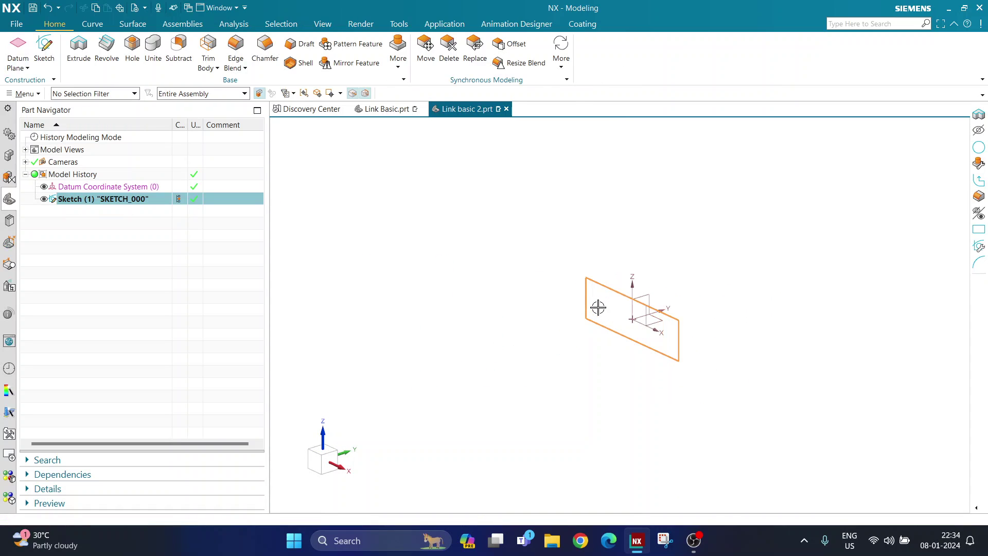
click(79, 52)
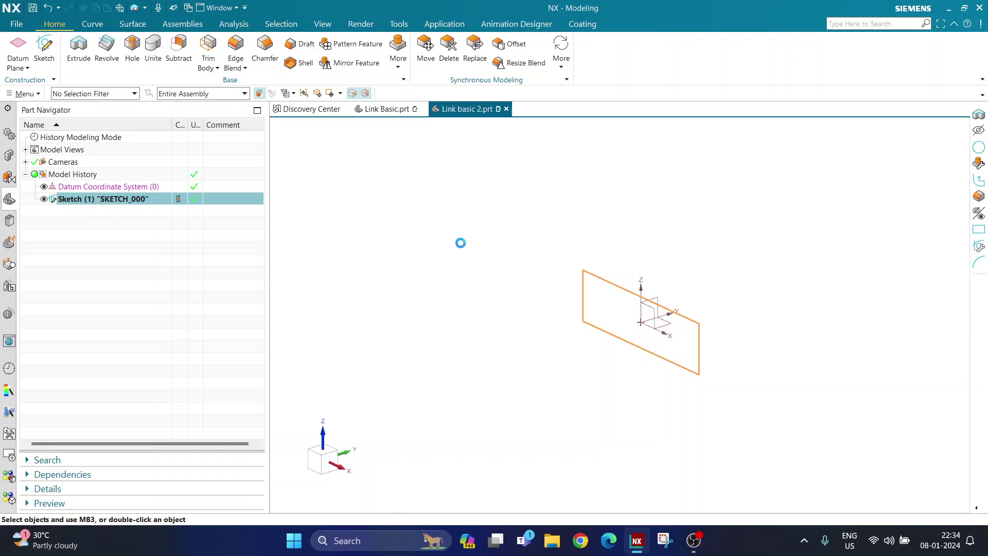
scroll(734, 278, down, 3)
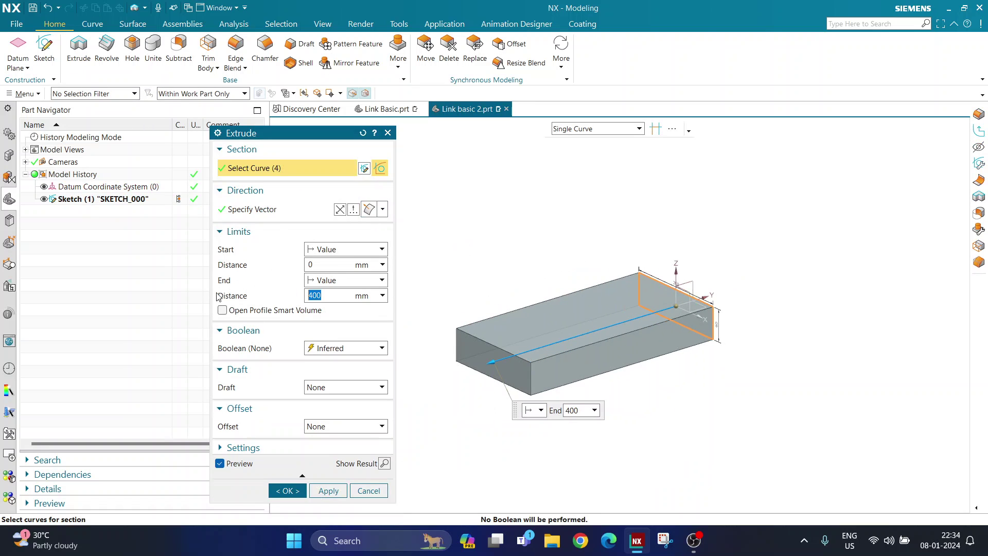
click(328, 266)
text(150)
key(Return)
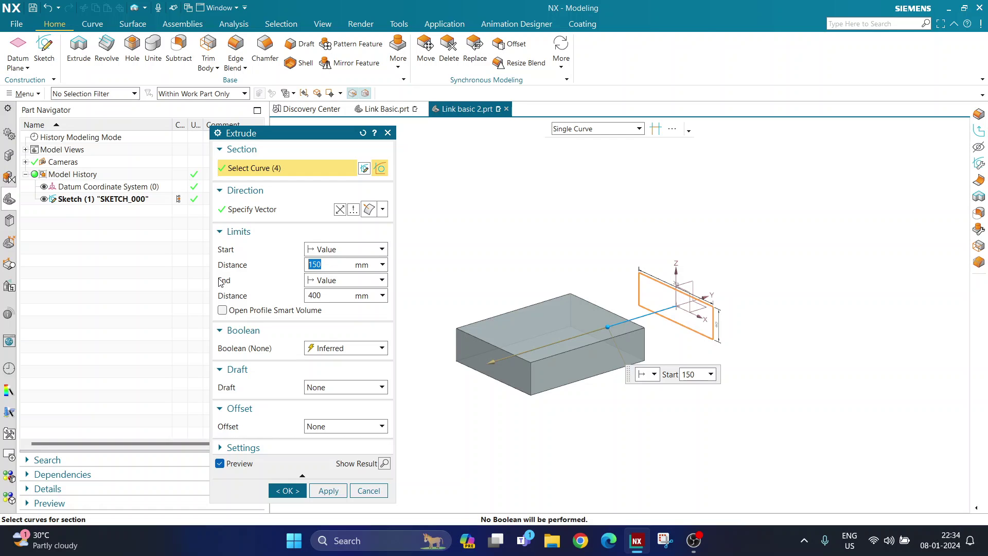
click(324, 296)
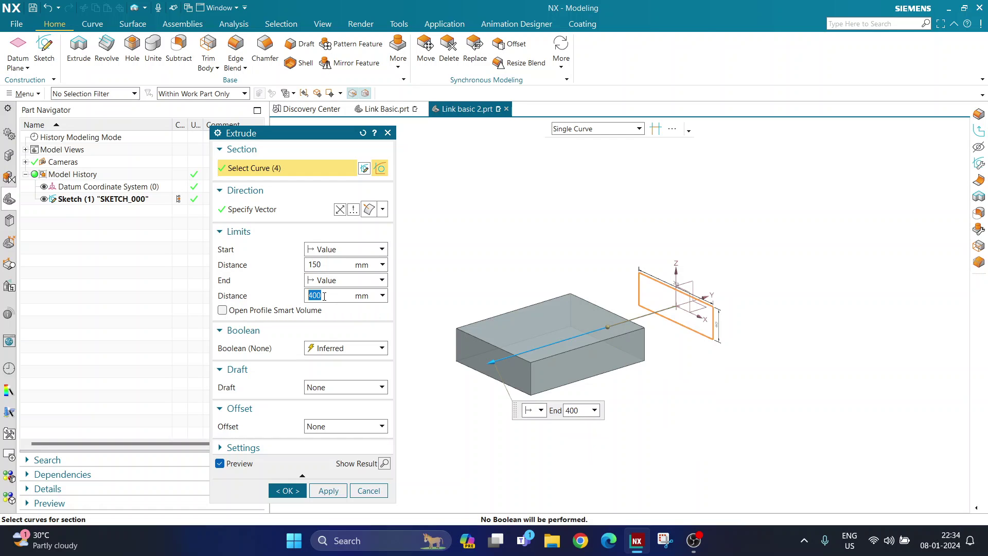
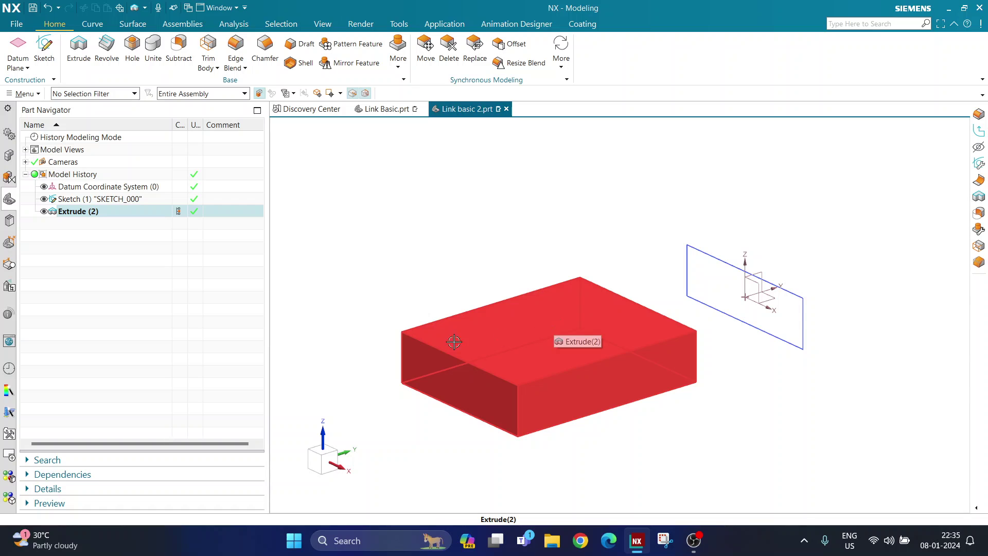
click(417, 307)
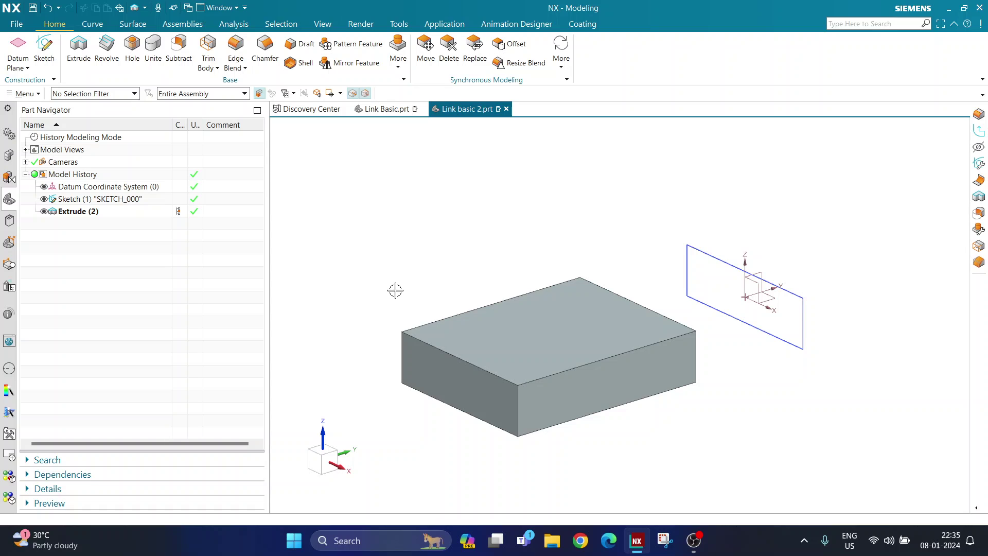
click(243, 68)
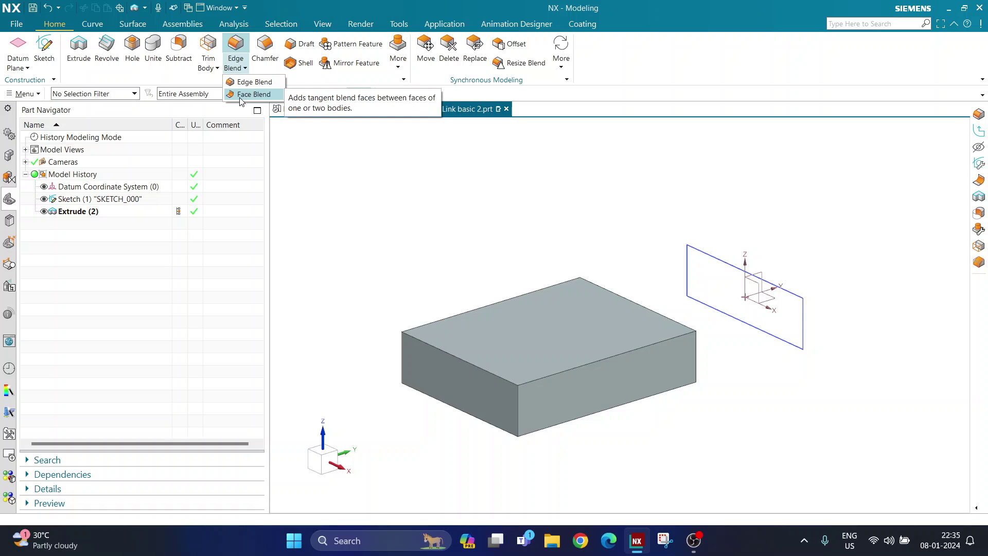
click(226, 69)
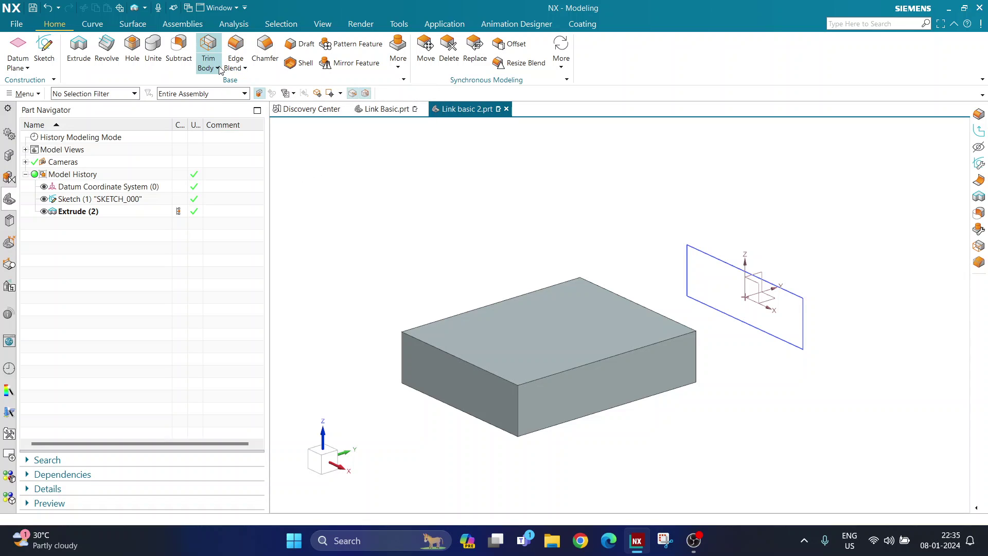
key(super+plus)
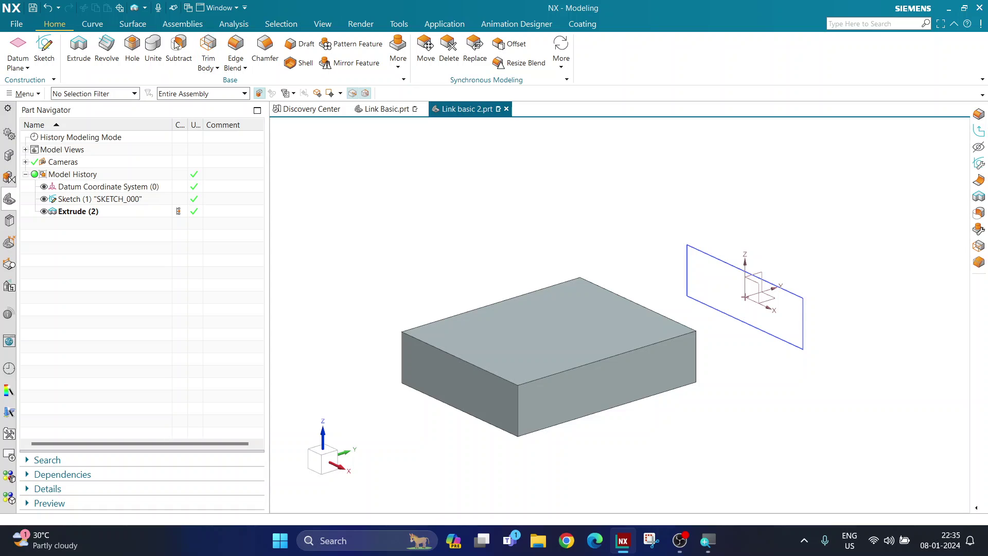
click(209, 66)
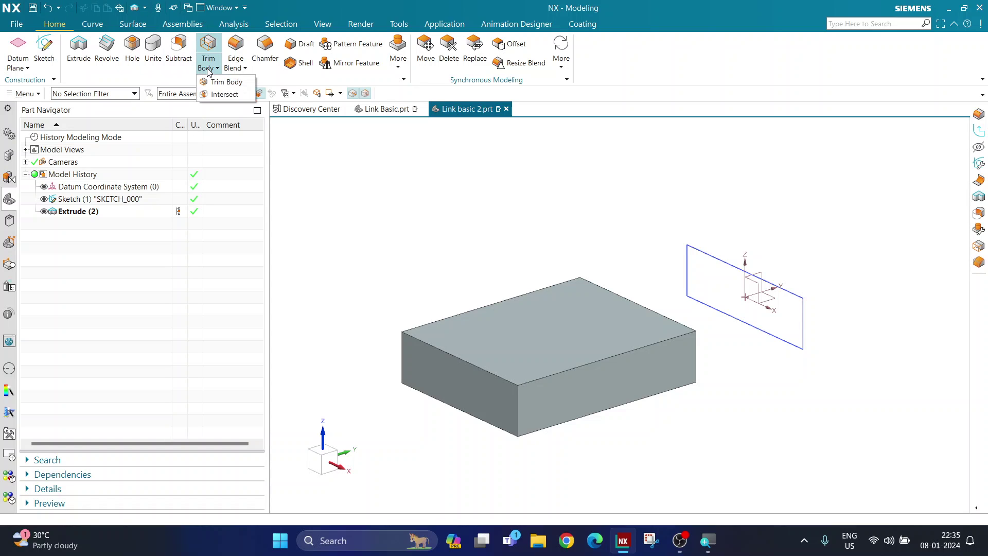
- Start a Face Blend of the Three-face type and set the face selection rule to Single Face
click(234, 63)
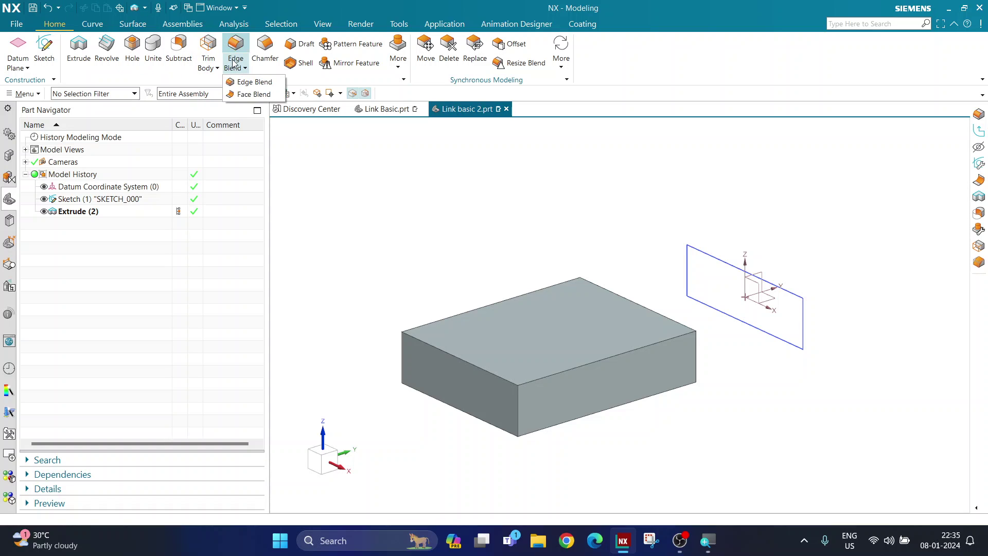
click(243, 94)
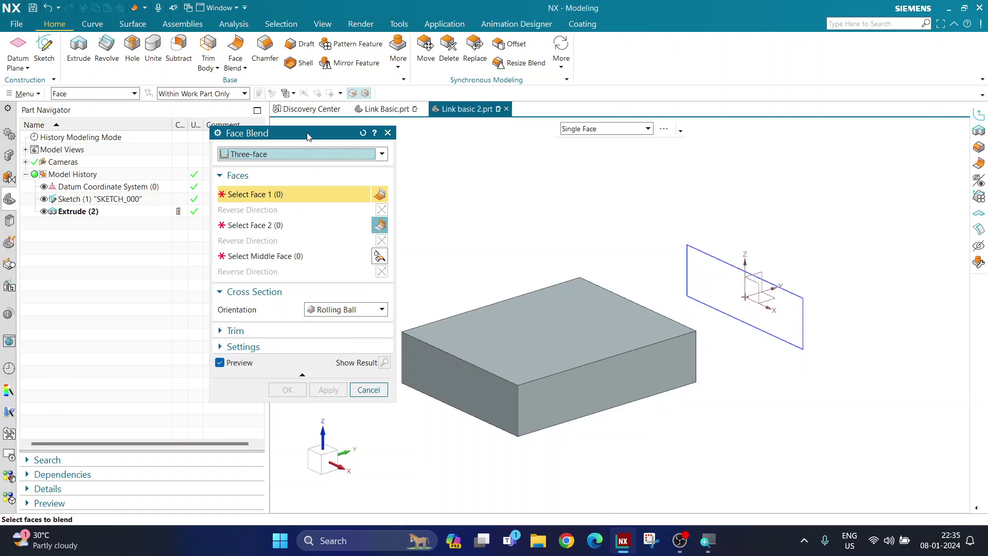
drag(308, 136, 423, 130)
click(456, 125)
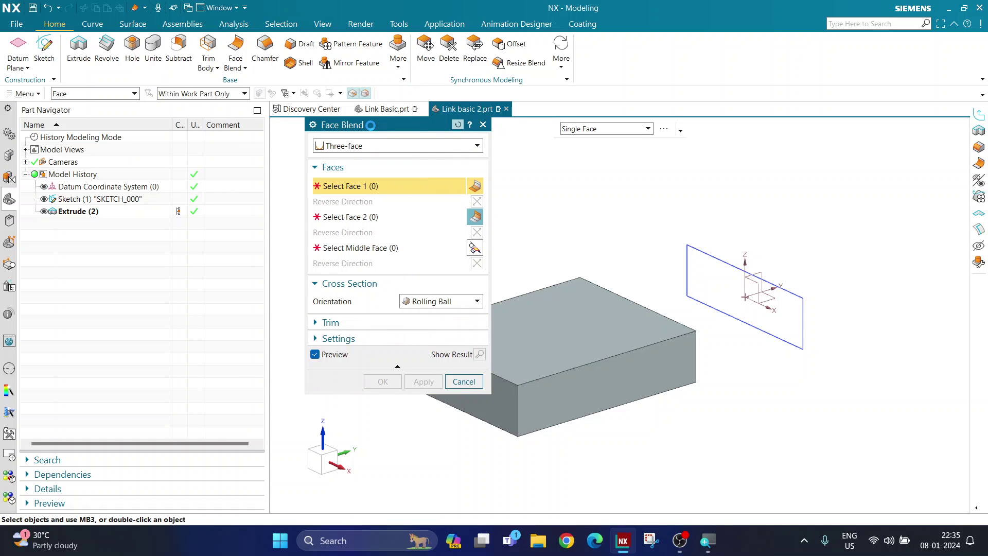
click(343, 149)
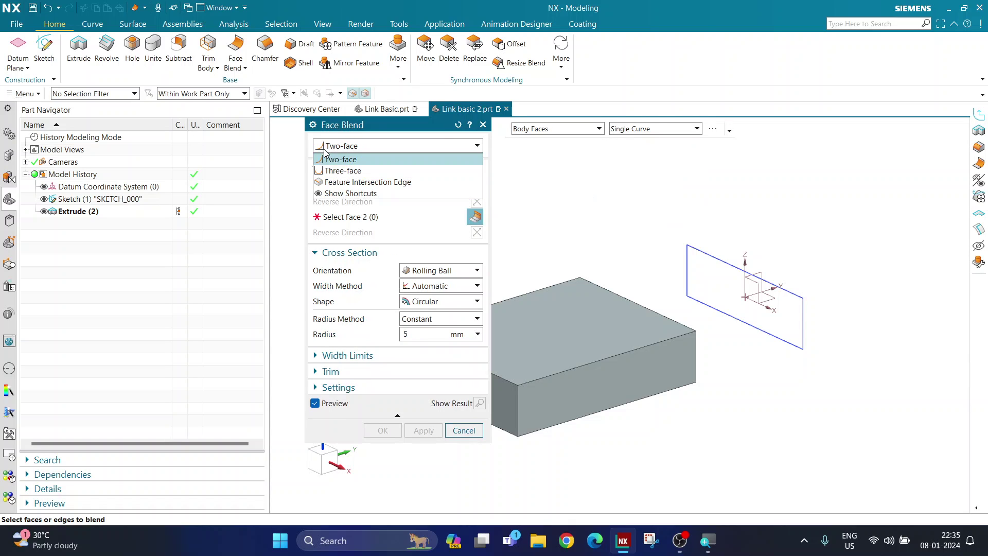
click(338, 172)
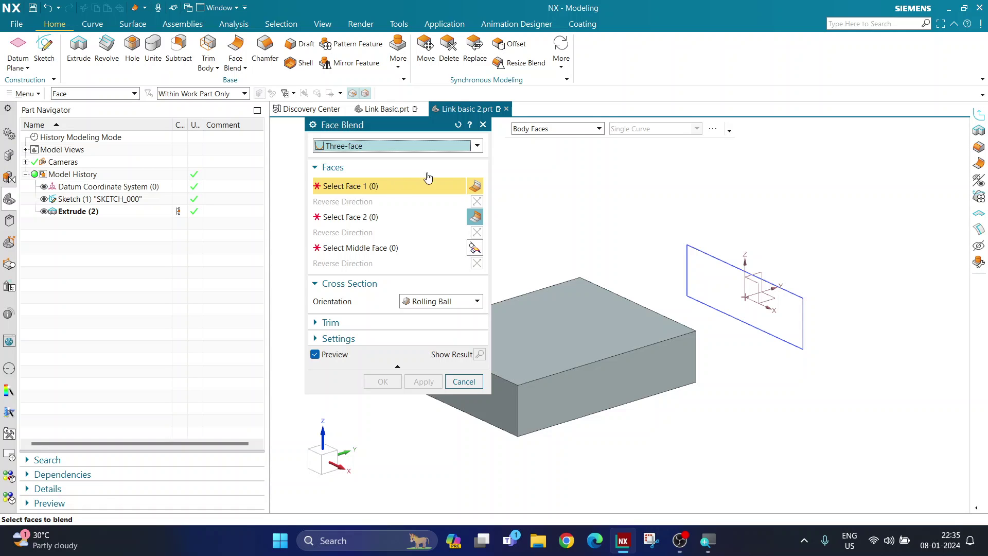
click(546, 133)
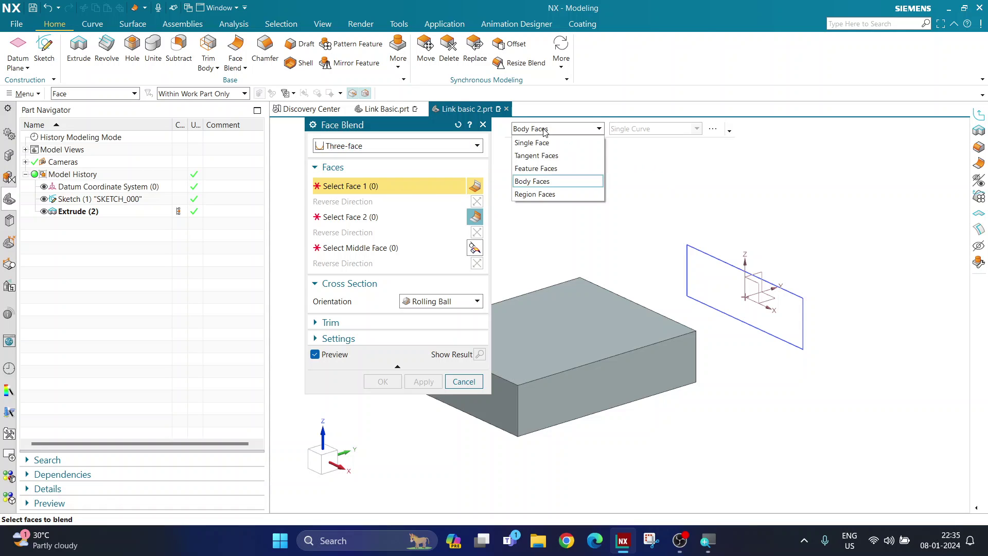
click(540, 141)
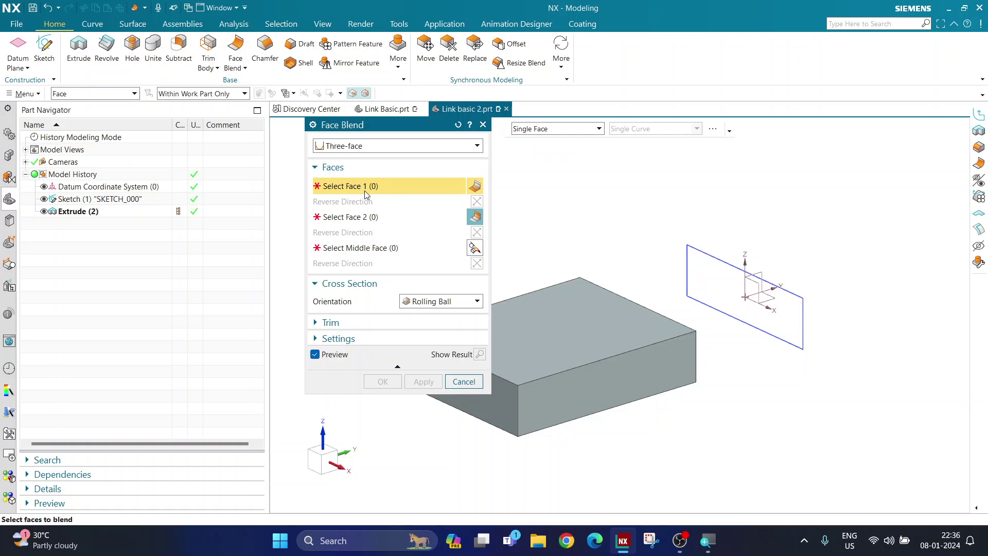
- Round the block's end away from the sketch, using its two opposite long side faces and the end face as middle face
scroll(697, 251, down, 1)
shift+middle_drag(607, 349, 640, 350)
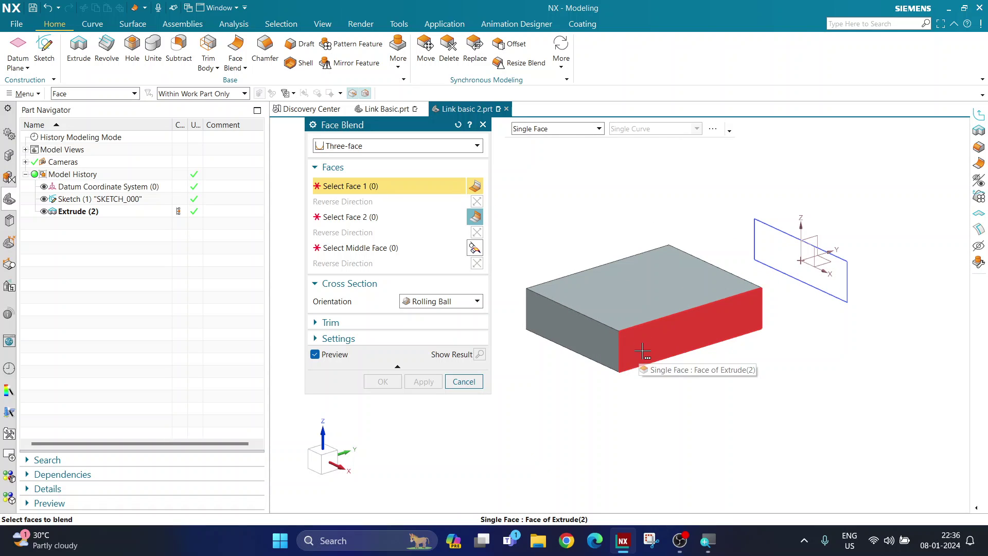
click(626, 358)
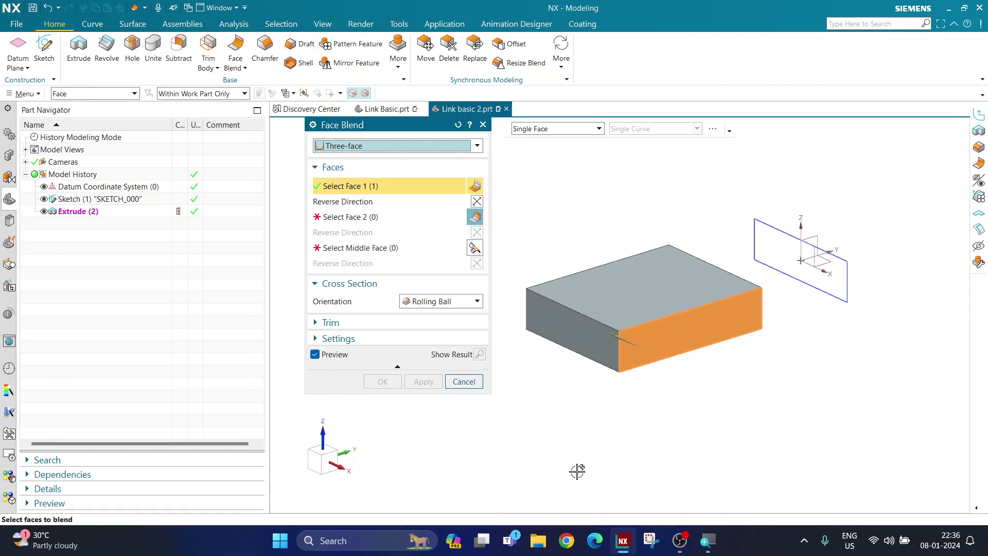
click(384, 218)
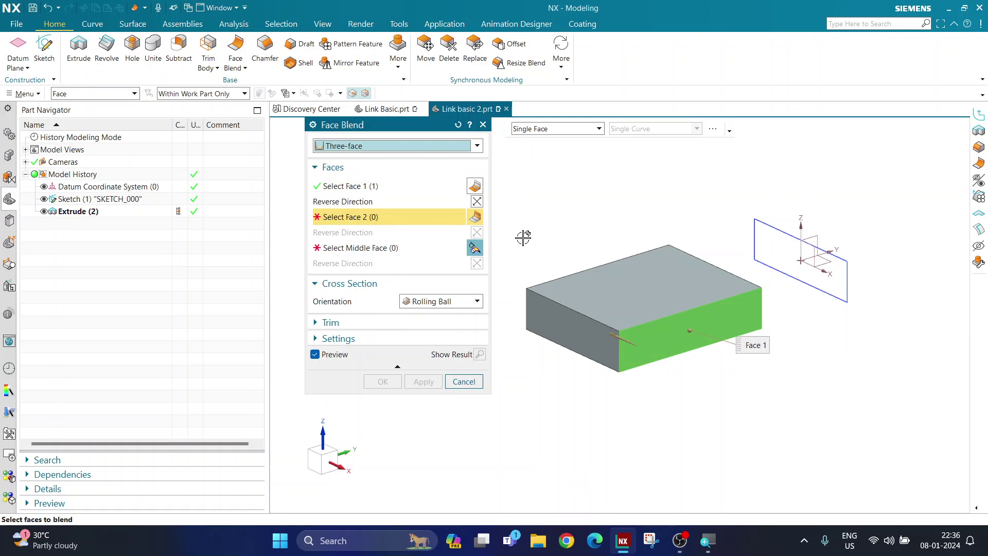
middle_drag(525, 214, 600, 309)
click(602, 309)
middle_drag(570, 360, 517, 354)
click(375, 249)
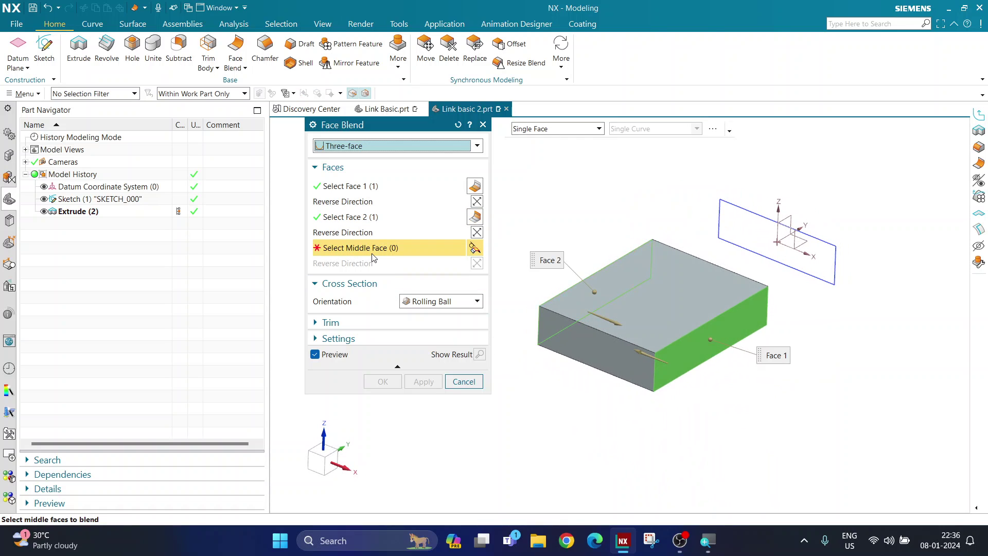
click(585, 350)
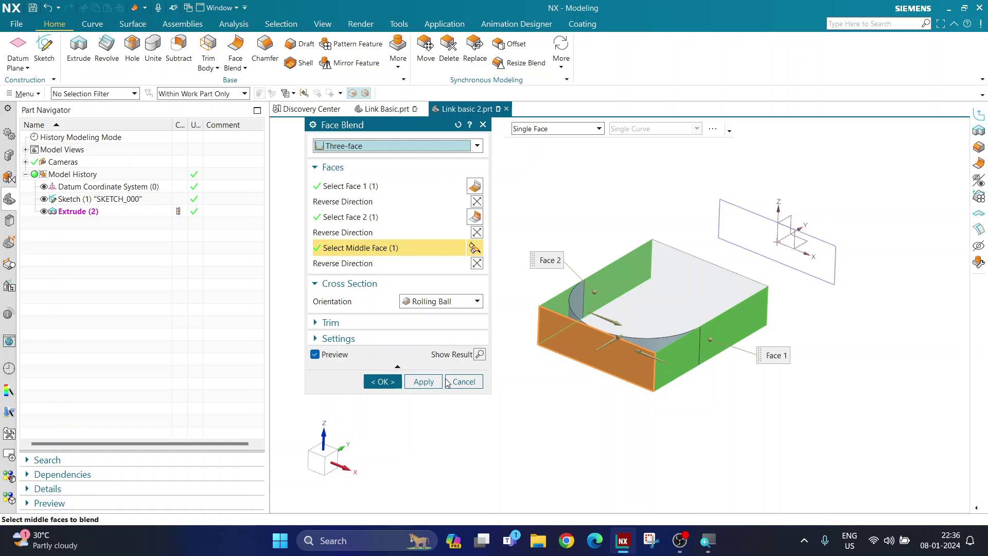
click(392, 386)
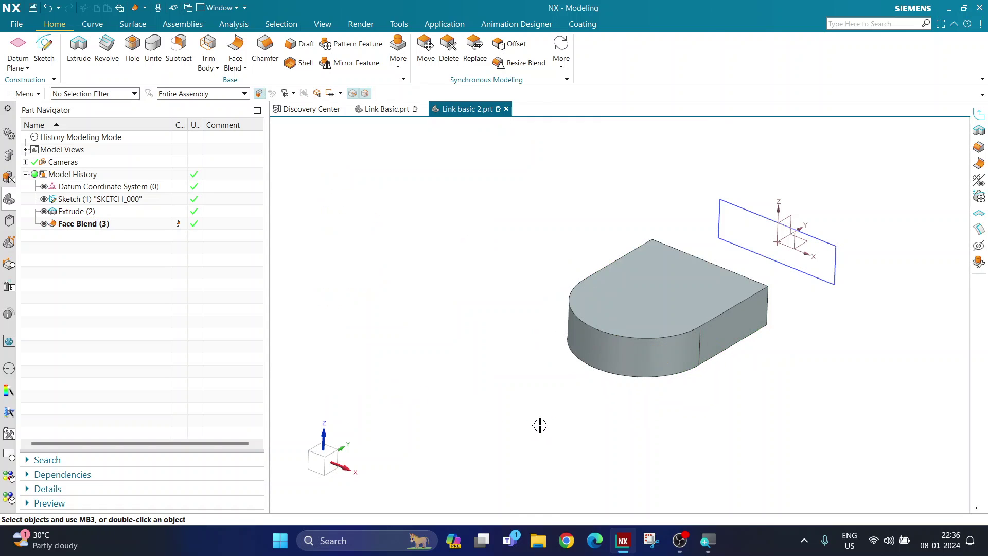
- Start a hole of the Simple type and set its diameter to 80 mm
mouse_move(539, 424)
middle_down()
mouse_move(503, 419)
mouse_move(539, 417)
middle_up()
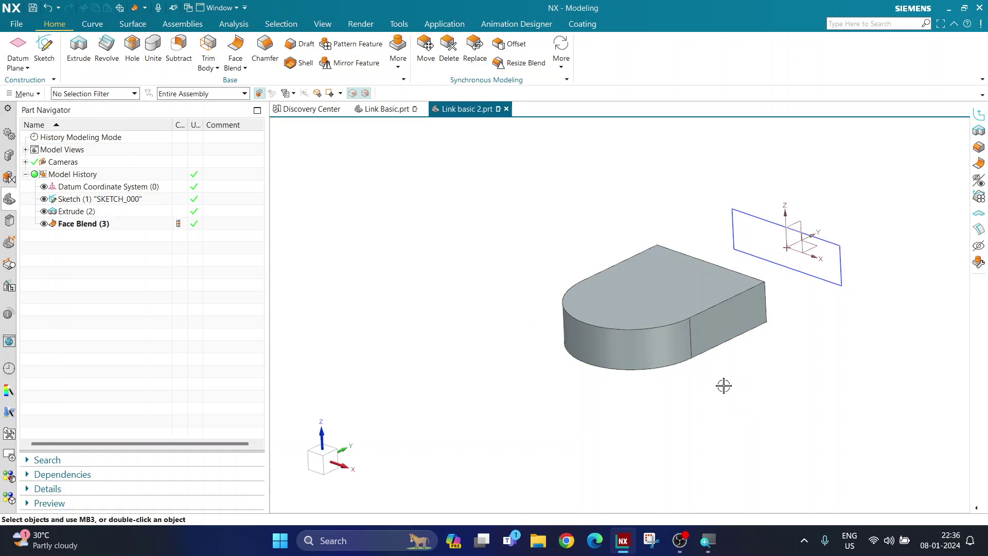
middle_drag(680, 399, 788, 316)
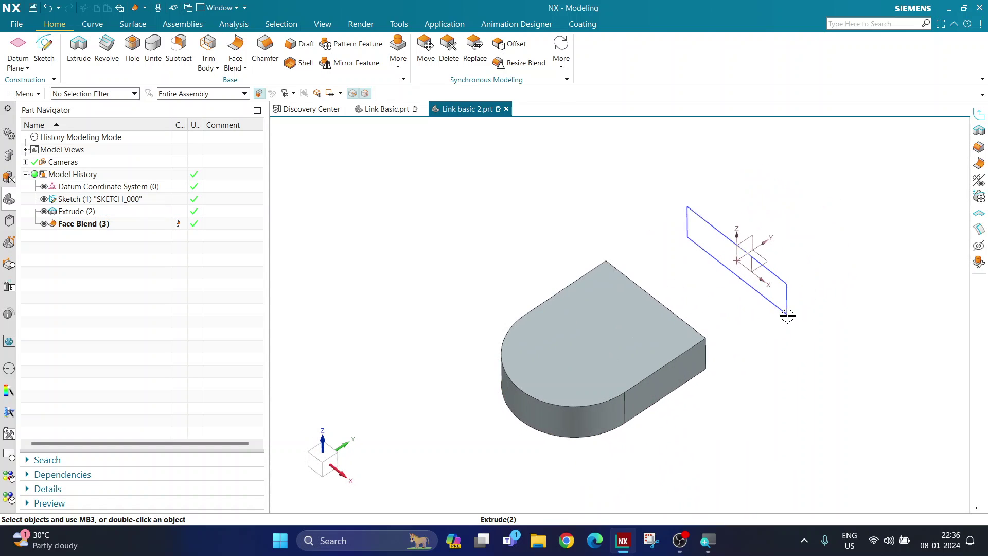
scroll(842, 411, up, 1)
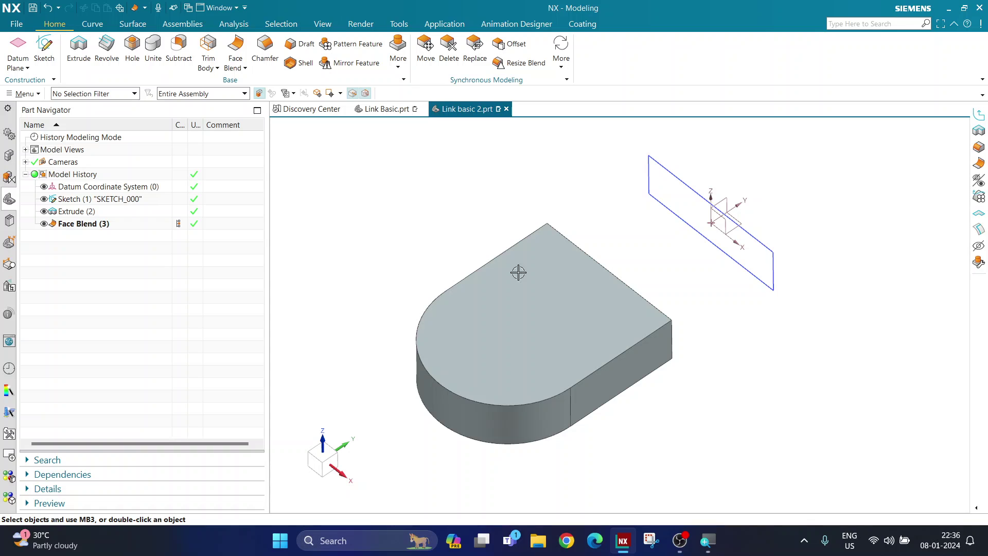
scroll(518, 271, down, 2)
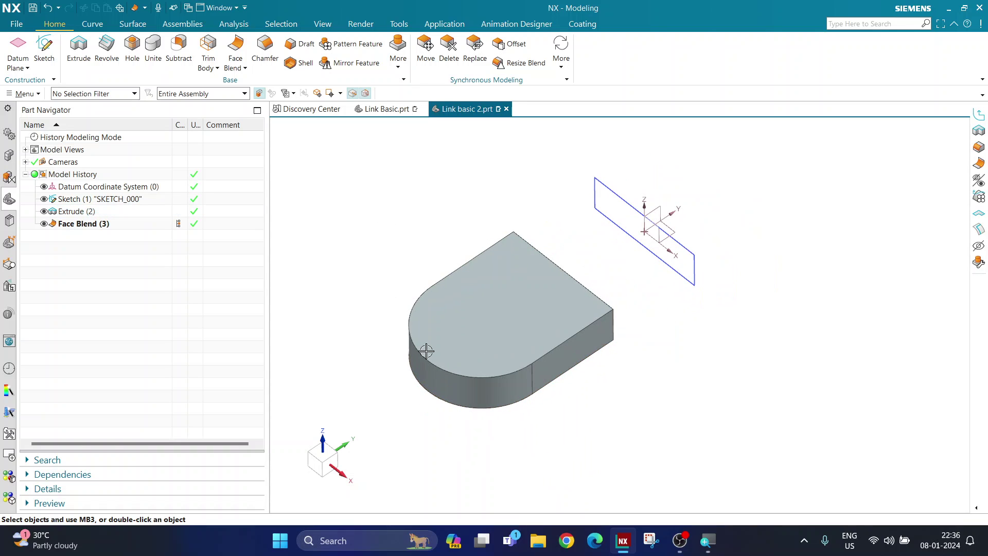
scroll(442, 366, up, 1)
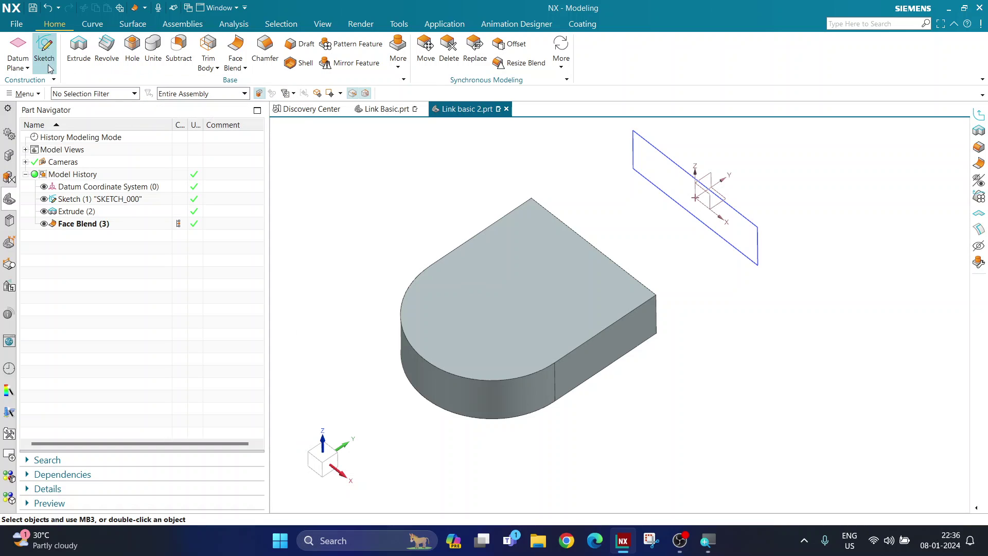
click(129, 66)
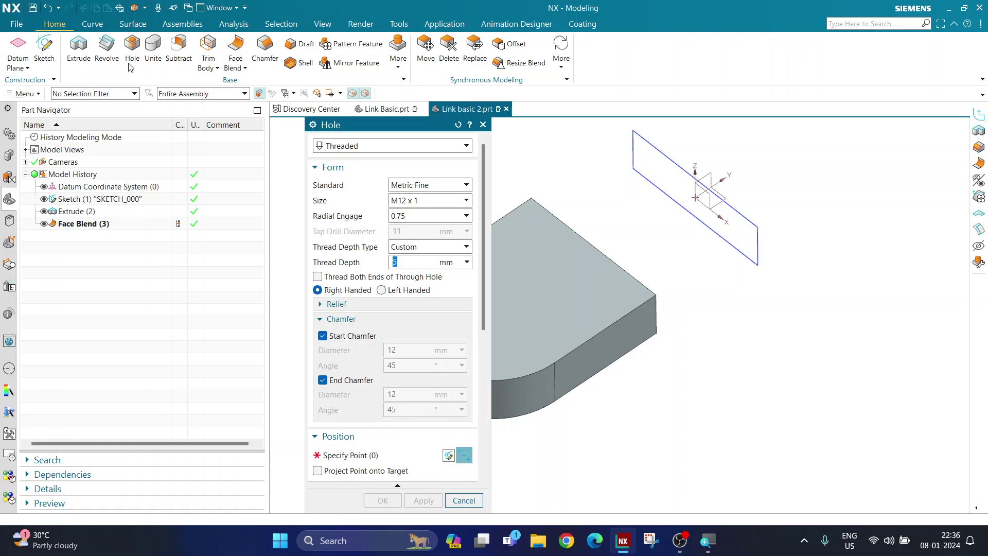
click(355, 148)
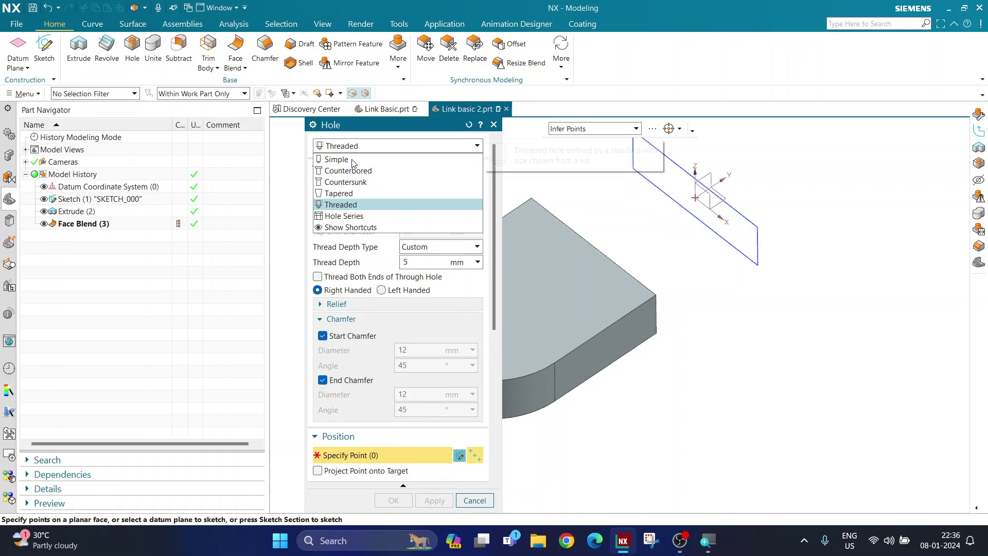
click(352, 161)
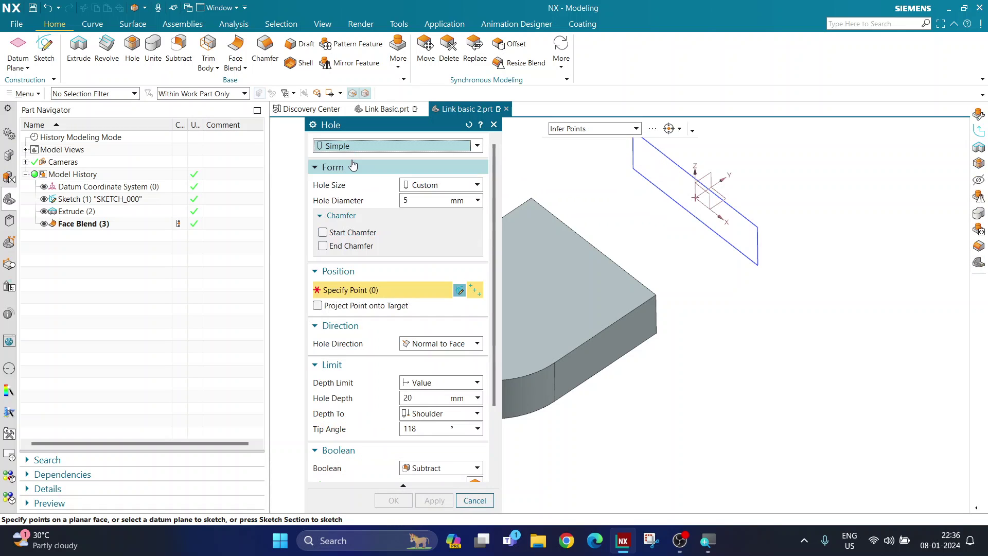
click(410, 199)
text(8)
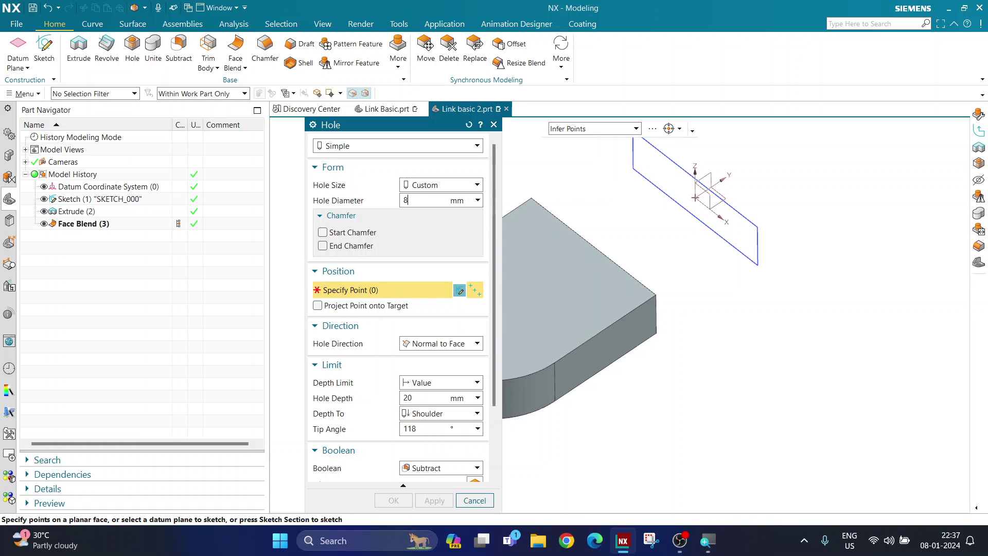
text(0)
key(Return)
- Set the hole's depth limit to Through Body
click(420, 383)
click(420, 431)
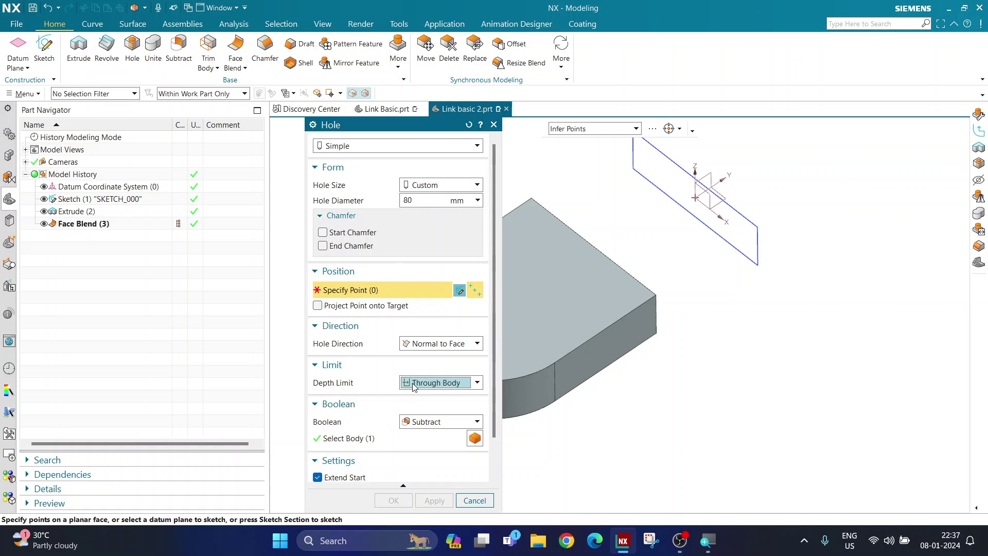
click(327, 218)
click(327, 218)
scroll(669, 260, down, 2)
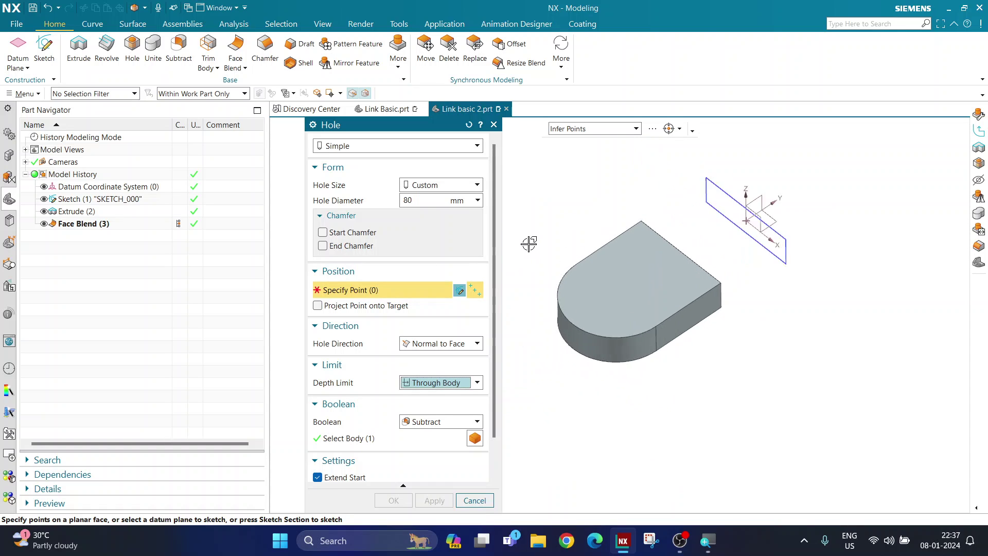
- Place the 80 mm through hole at the arc centre of the block's rounded end and create it
scroll(538, 256, up, 3)
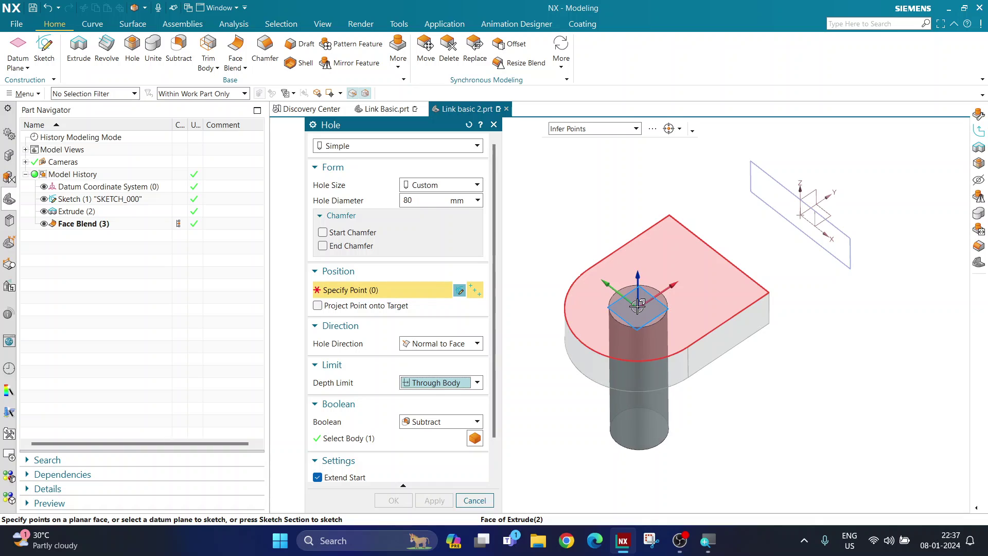
click(615, 360)
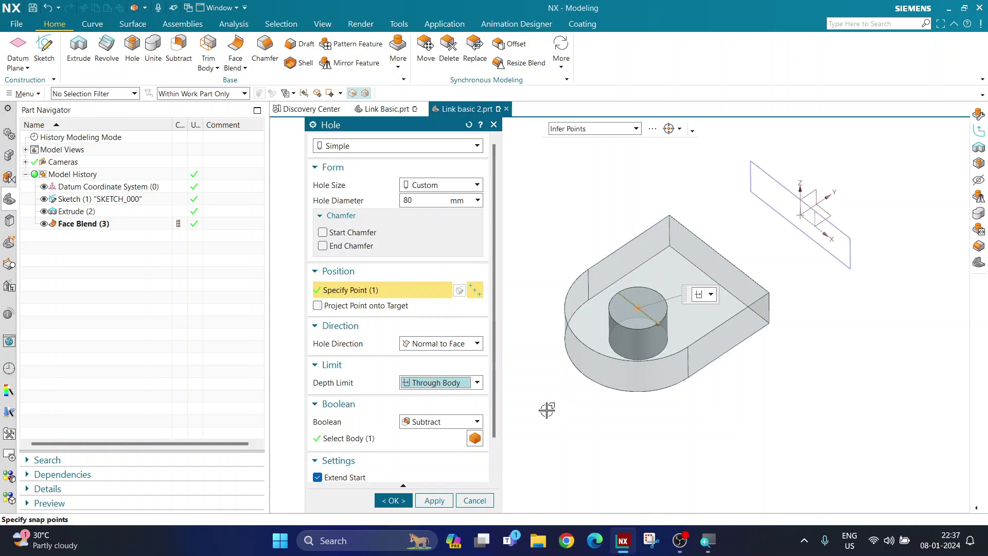
scroll(648, 332, up, 3)
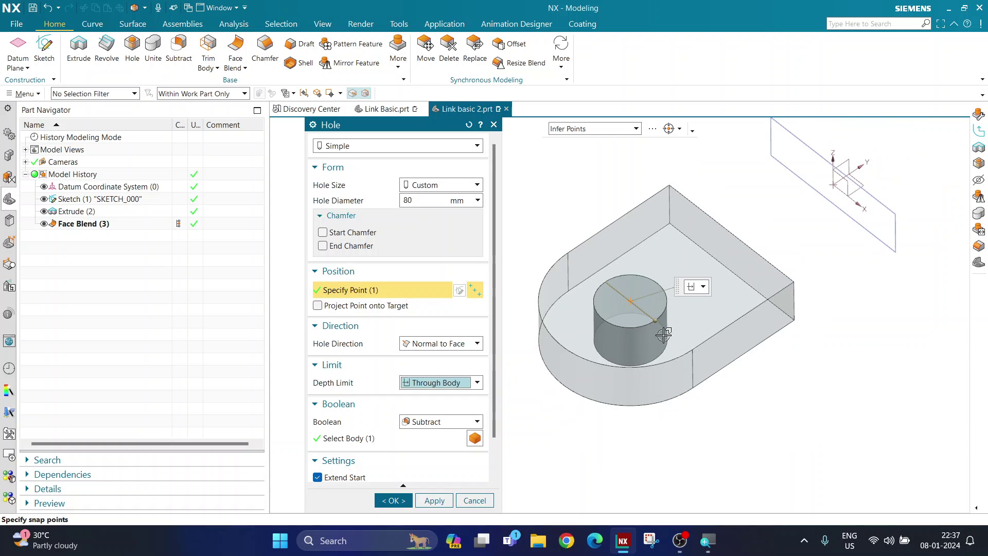
click(395, 499)
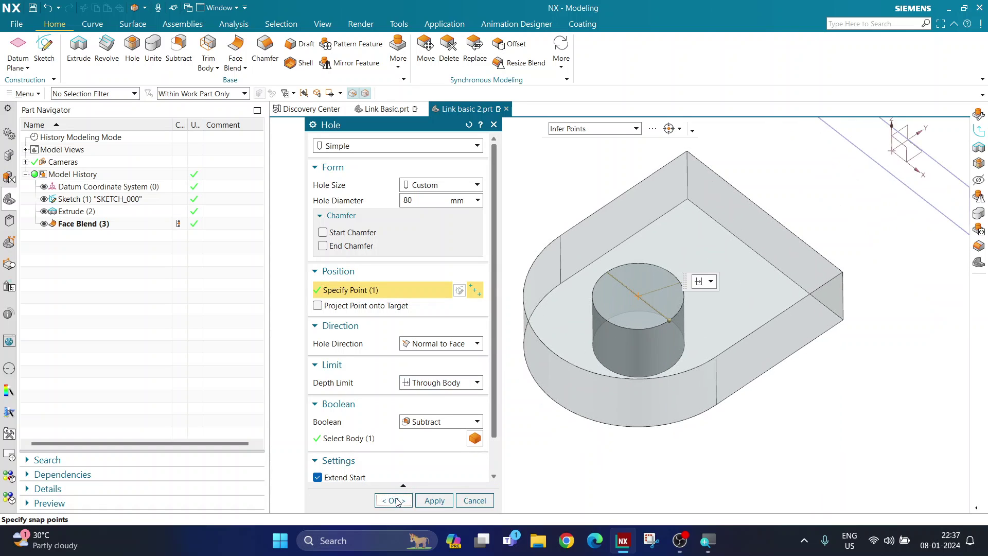
mouse_move(498, 467)
middle_down()
mouse_move(488, 466)
mouse_move(499, 471)
middle_up()
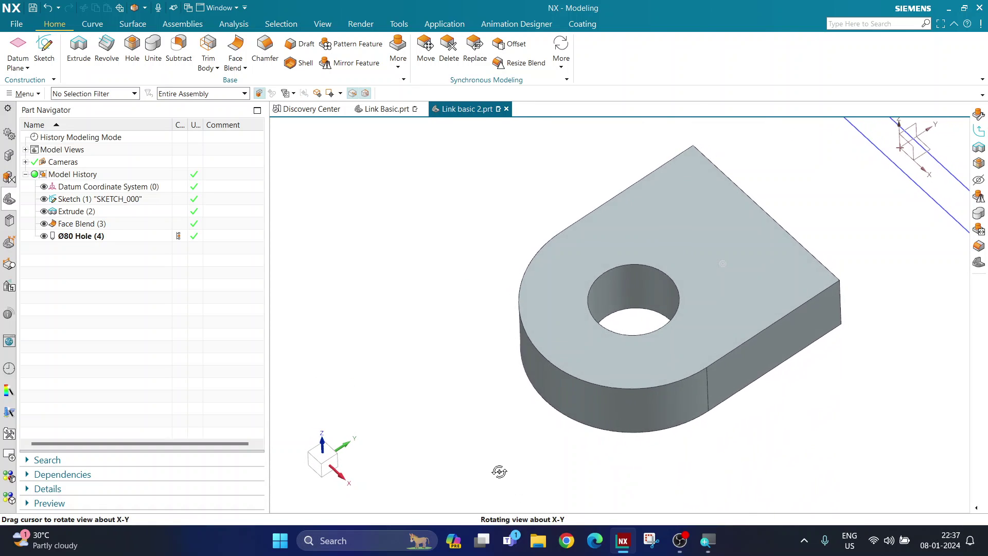
- Check the second sketch and its extrude in Link Basic.prt and return to Link basic 2.prt
click(386, 109)
click(77, 238)
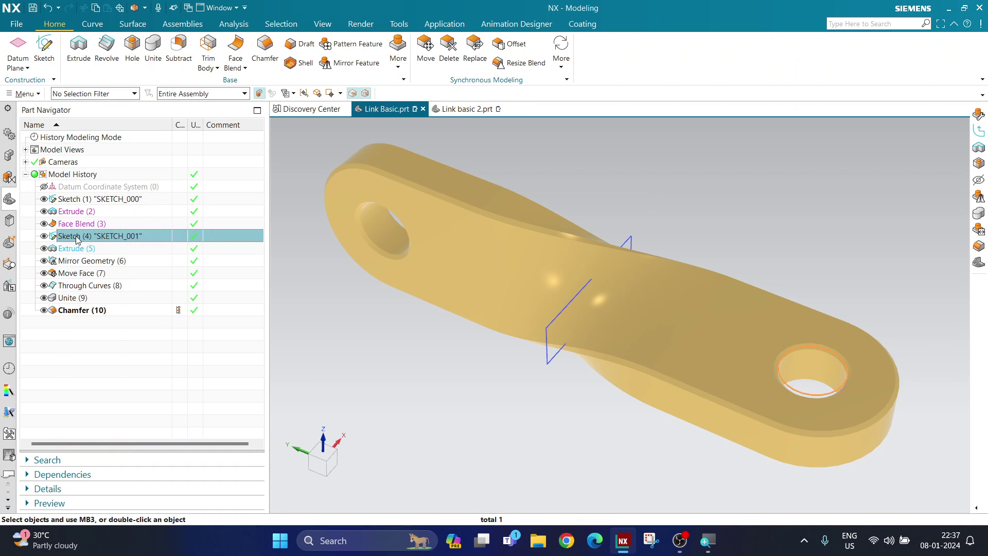
click(77, 248)
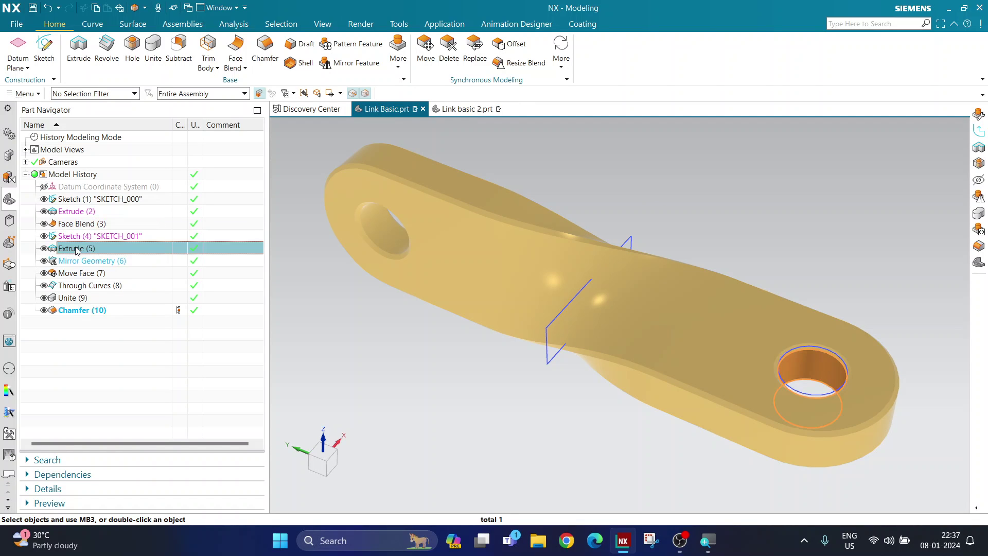
click(445, 111)
- Mirror the rounded body with its hole about the XZ datum plane using Mirror Geometry
key(ctrl+f)
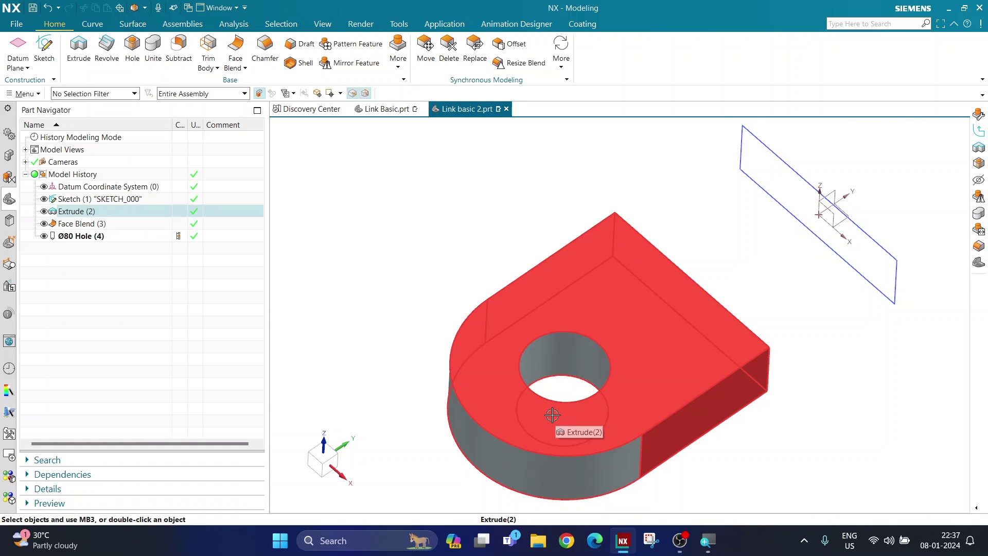
middle_drag(553, 415, 649, 306)
scroll(766, 261, up, 2)
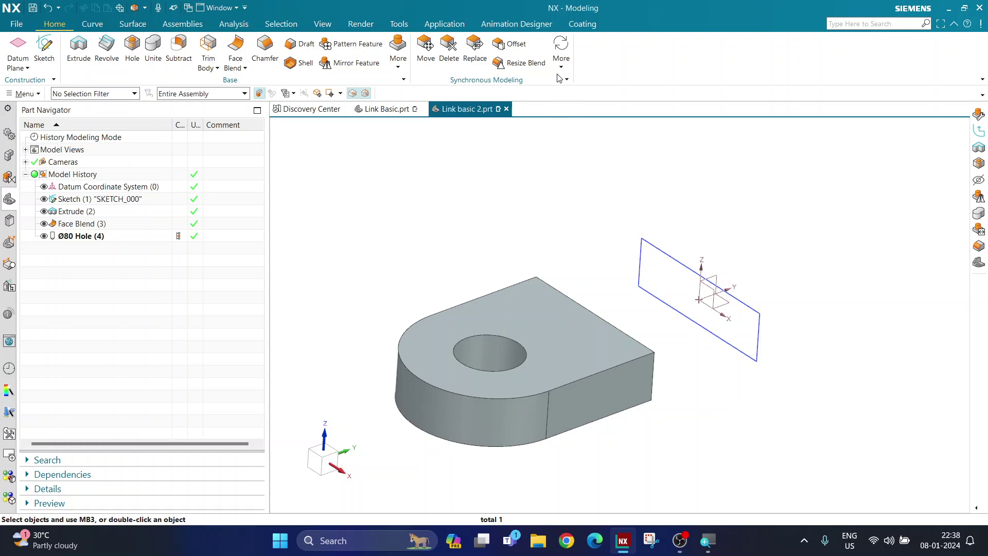
click(398, 59)
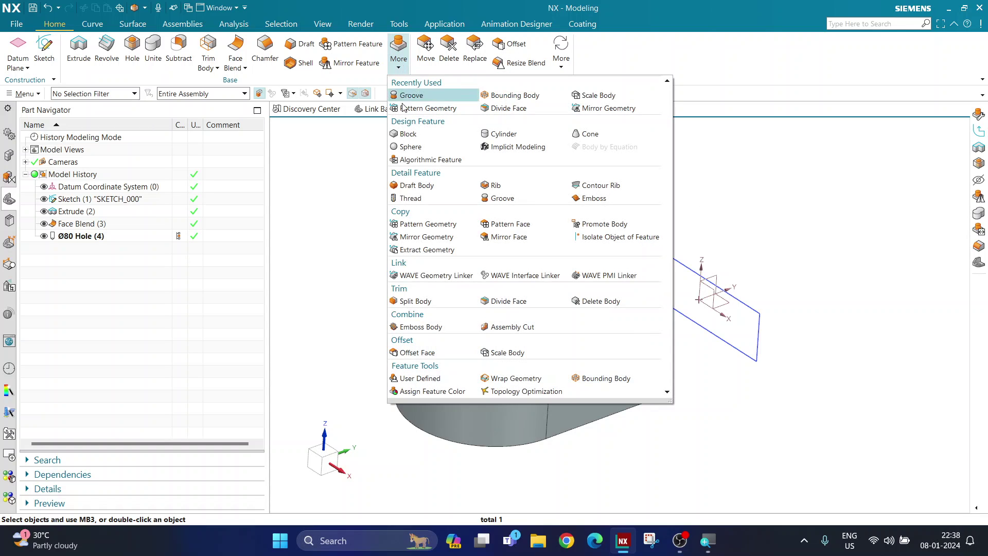
click(412, 238)
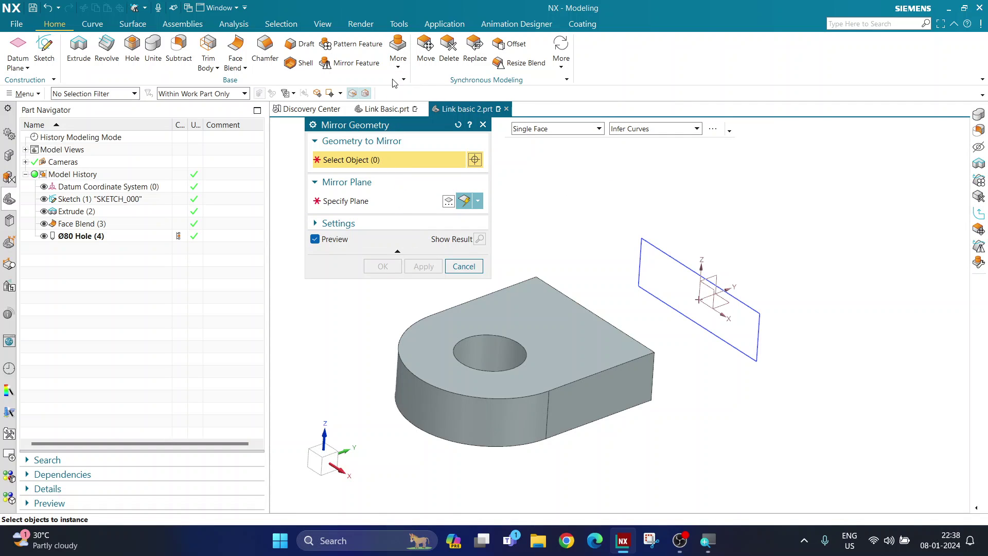
click(398, 54)
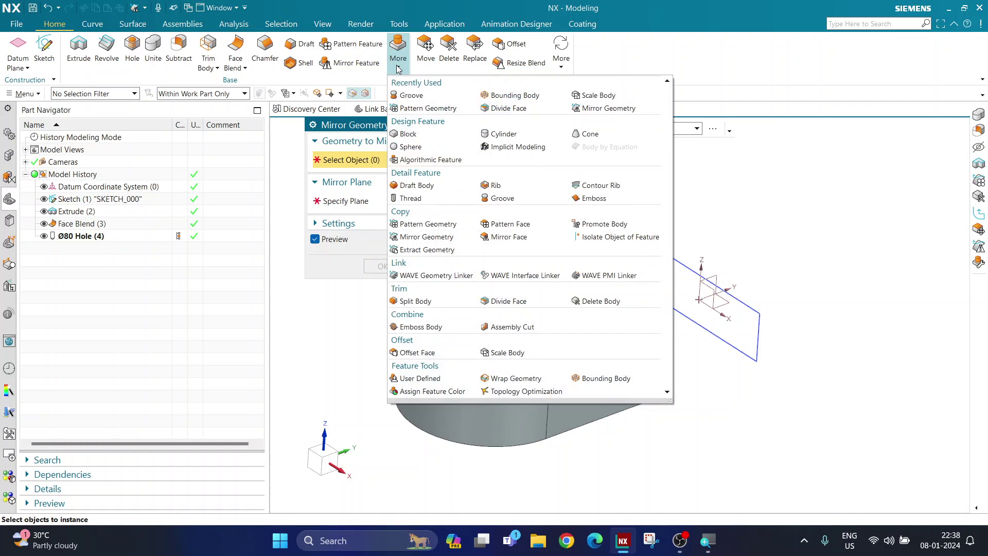
click(412, 237)
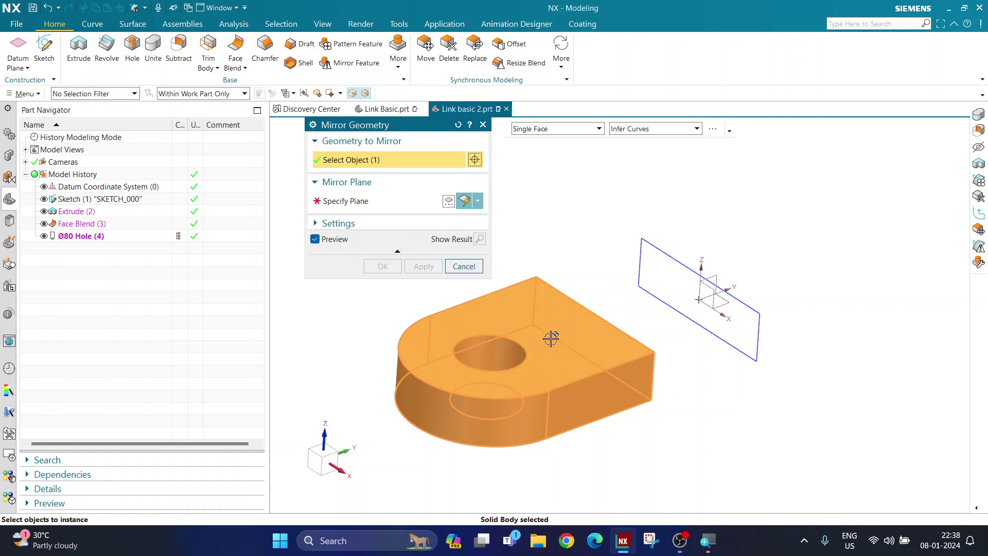
click(373, 200)
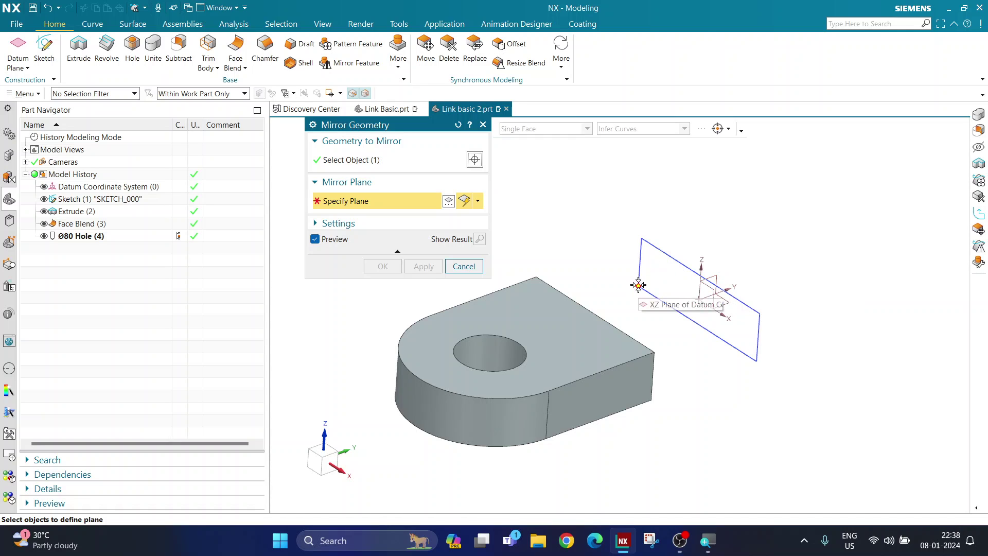
click(703, 288)
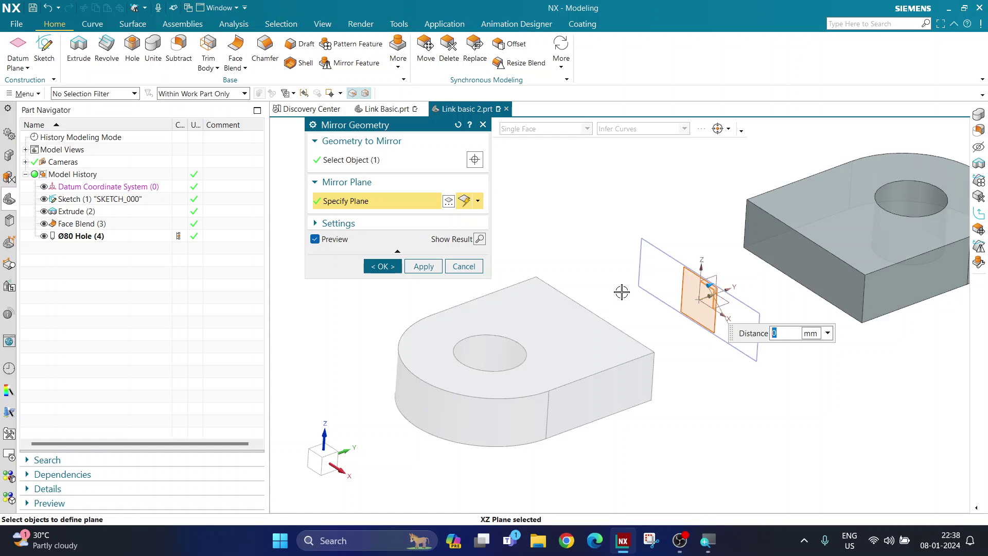
scroll(622, 292, down, 2)
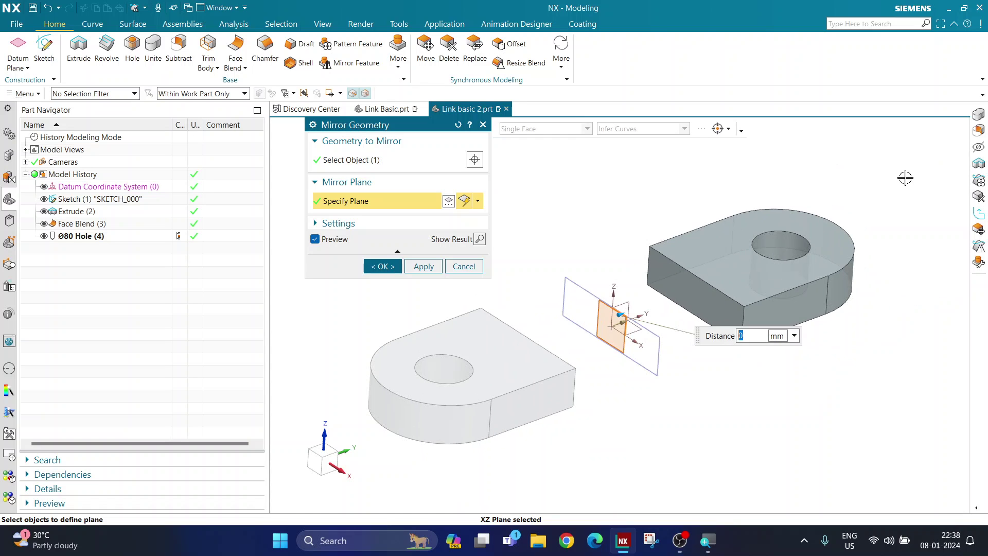
click(383, 266)
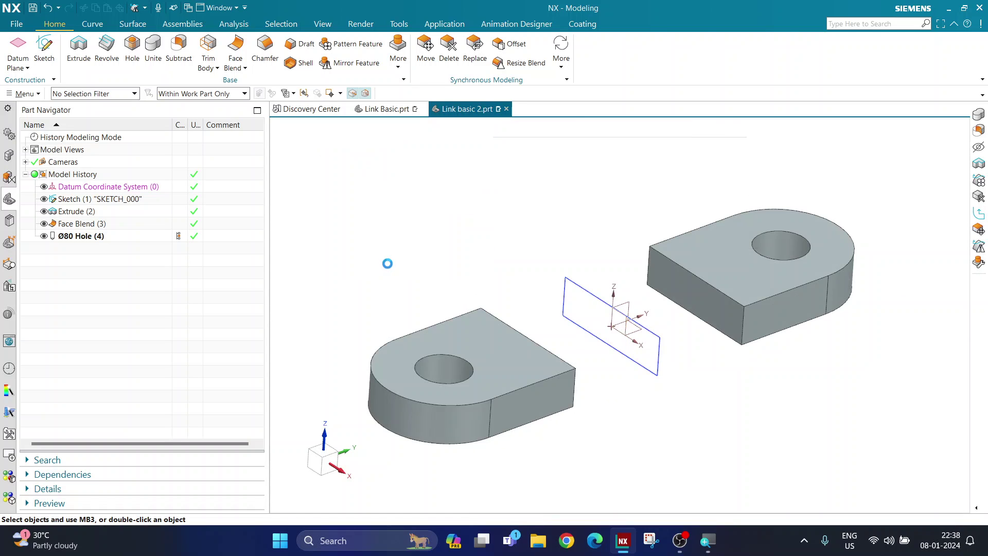
- Try to rotate the mirrored body 90° about the YC axis with a Dynamic Move Object set to Move Original
mouse_move(505, 230)
middle_down()
mouse_move(491, 237)
mouse_move(503, 234)
middle_up()
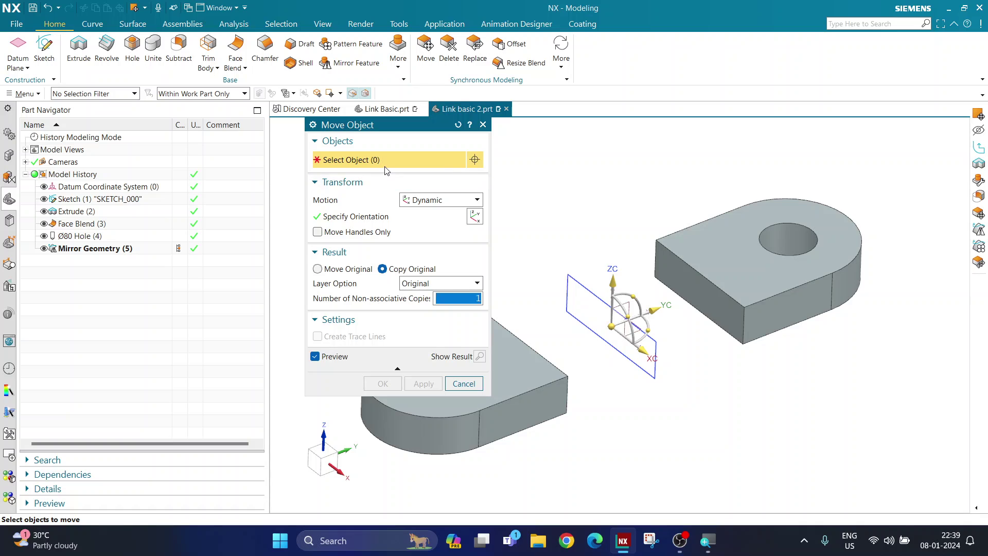
click(335, 269)
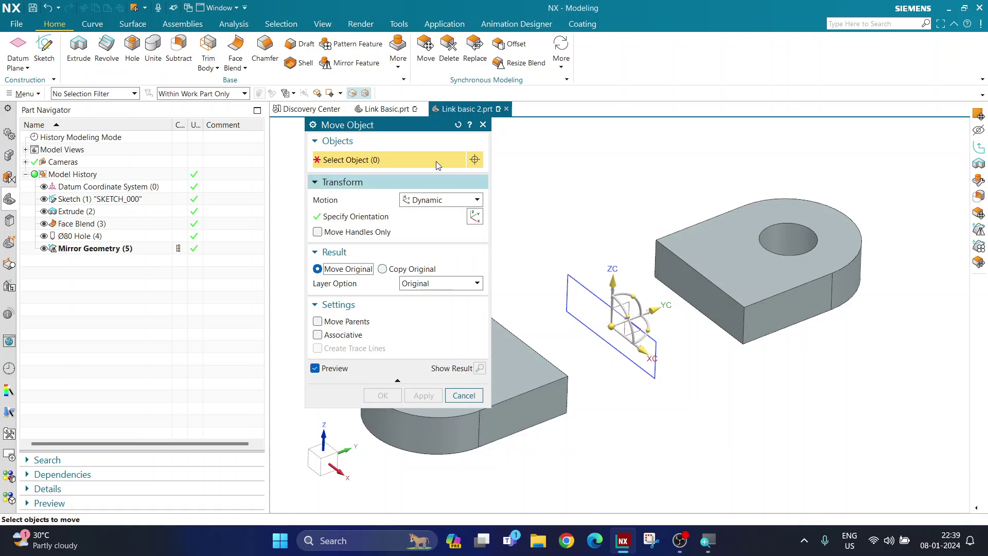
click(458, 124)
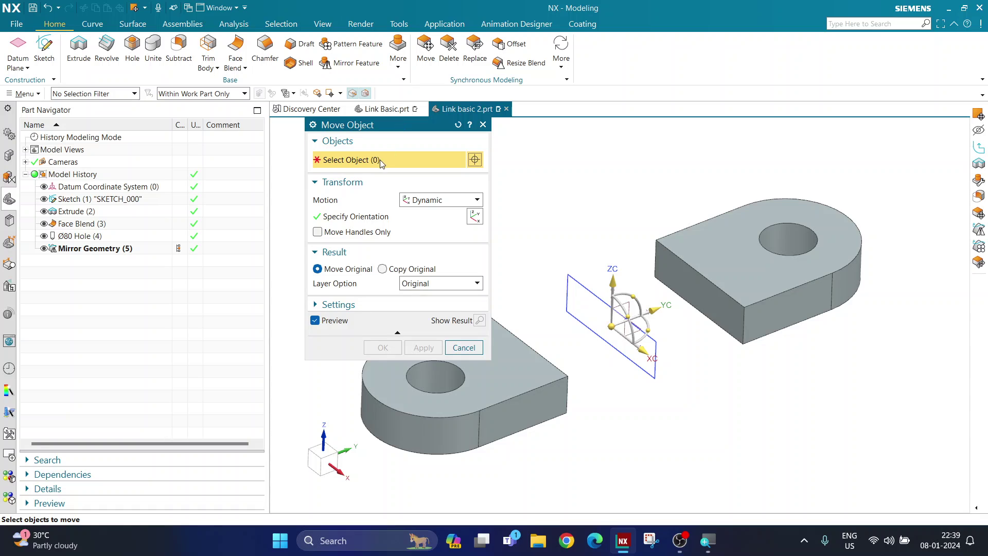
click(688, 218)
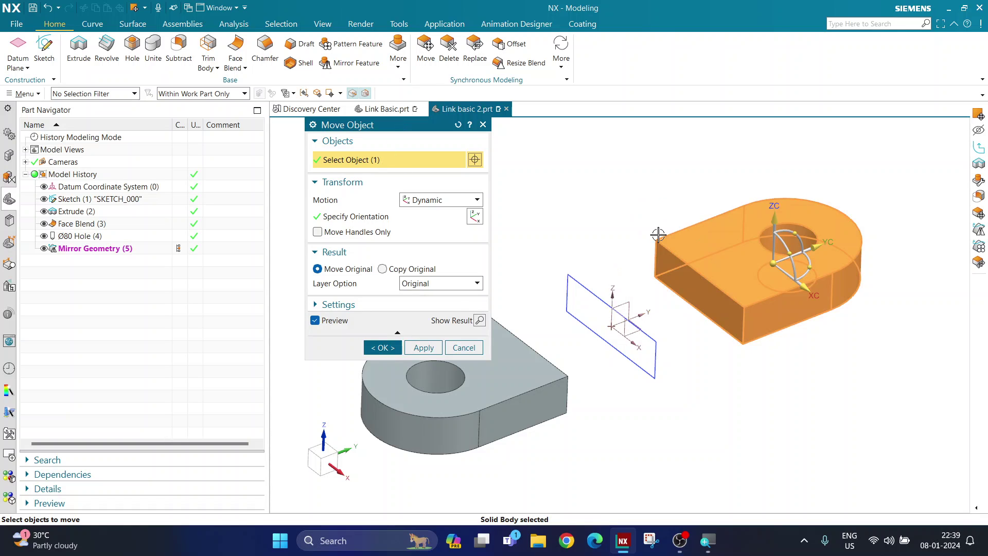
scroll(836, 268, up, 3)
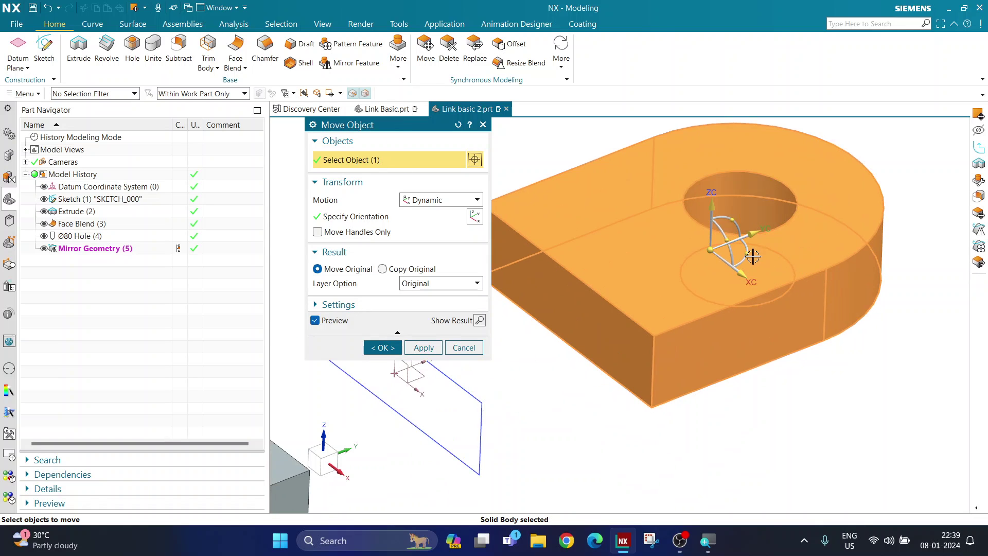
scroll(716, 256, down, 3)
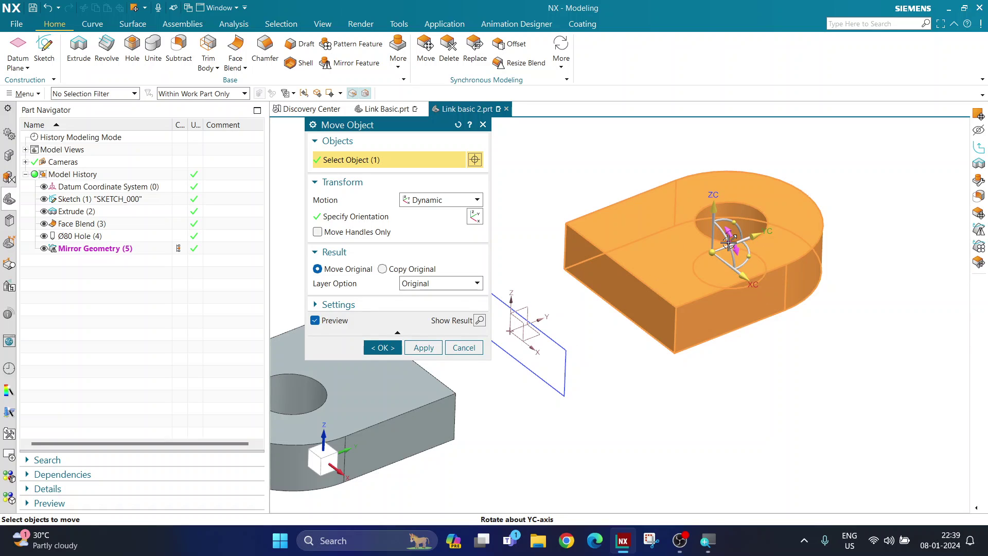
scroll(834, 203, up, 4)
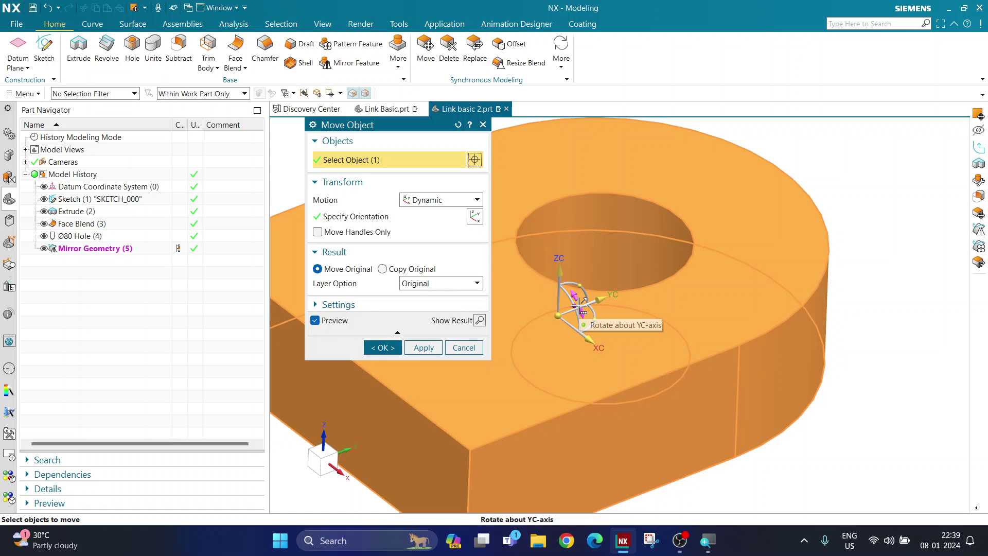
click(579, 307)
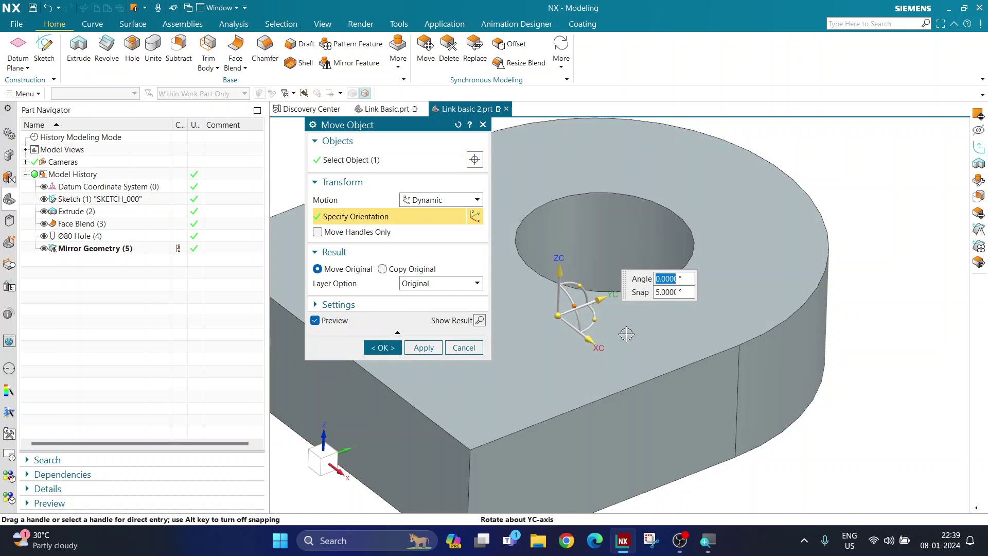
text(90)
key(Return)
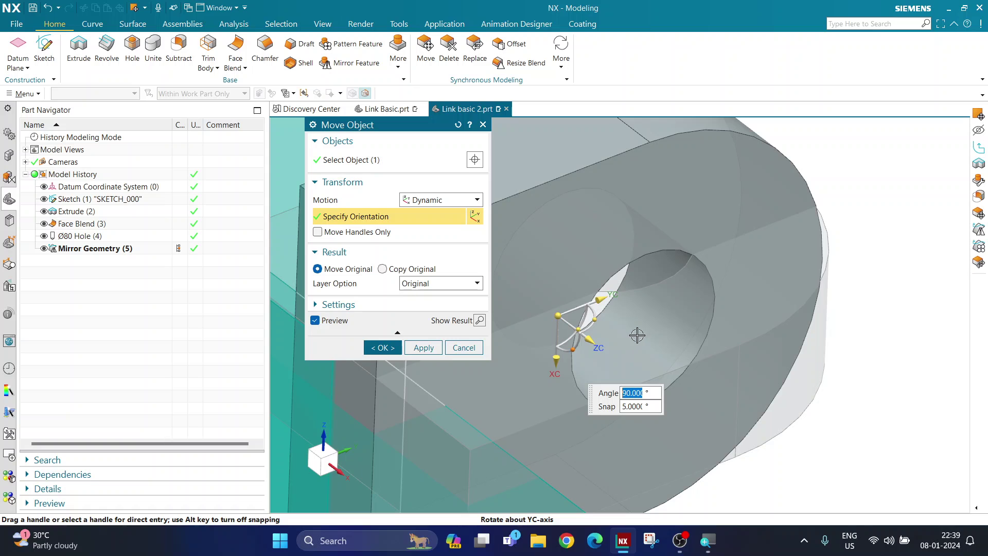
key(ctrl+f)
scroll(564, 345, up, 1)
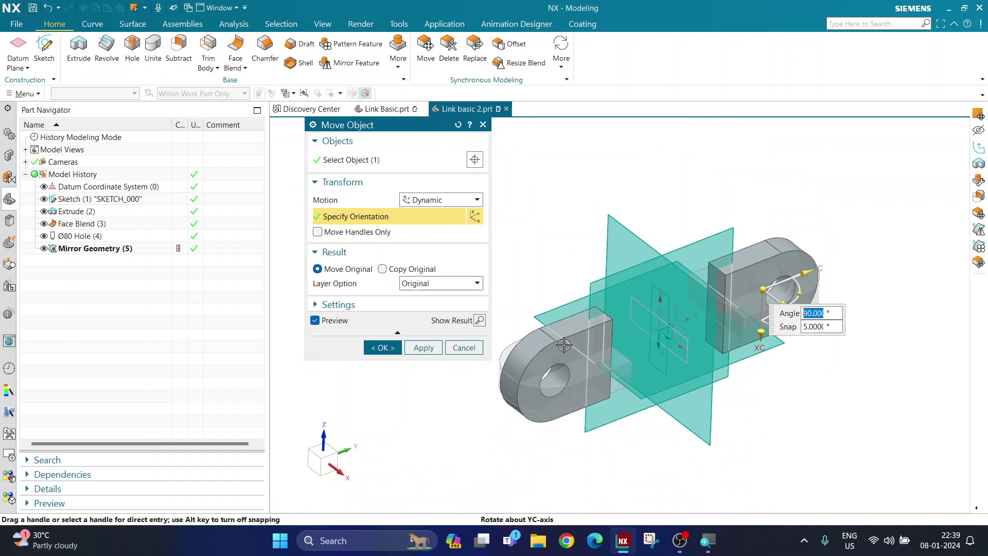
scroll(641, 340, up, 1)
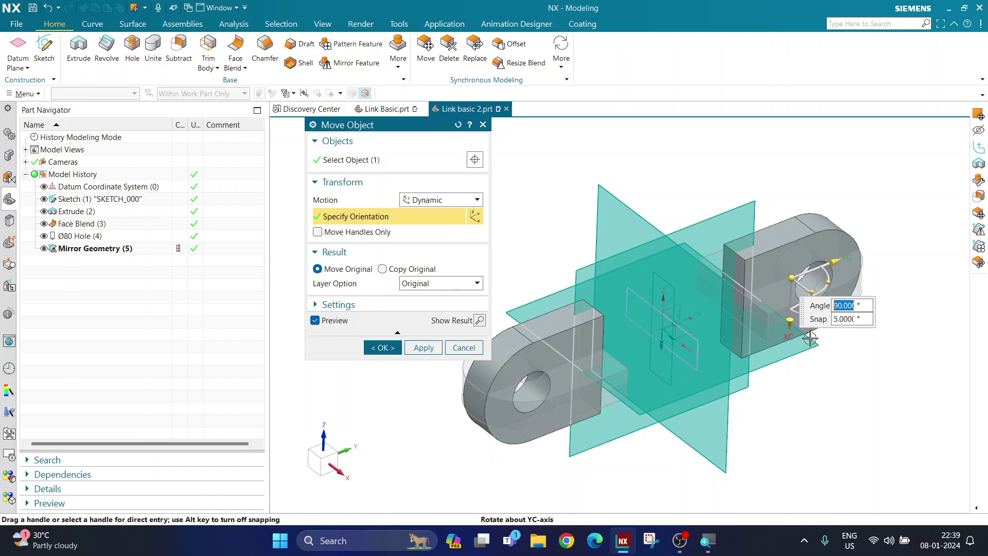
- Try to apply the mirrored body's rotation with Move Parents turned off, and deselect the objects whose parents are not selected
click(475, 307)
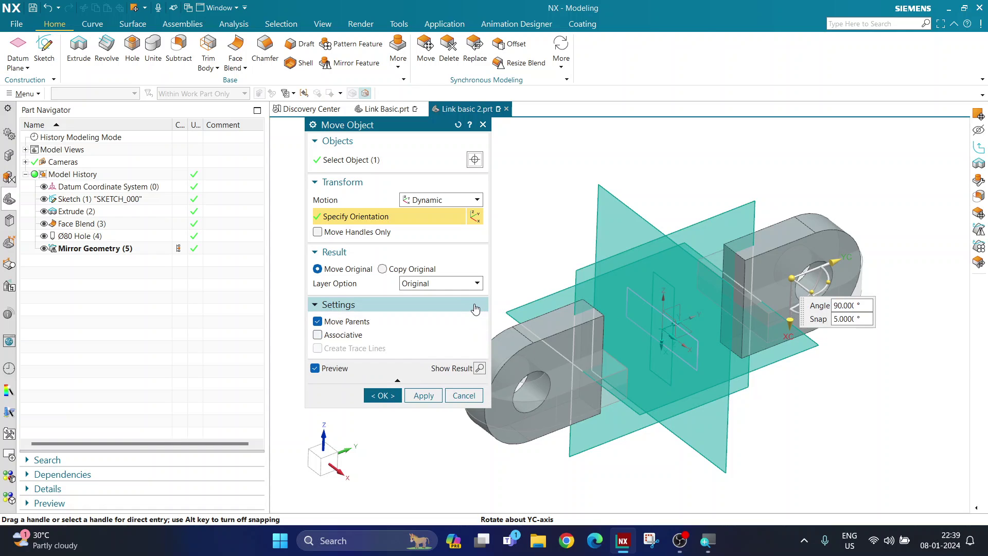
click(333, 324)
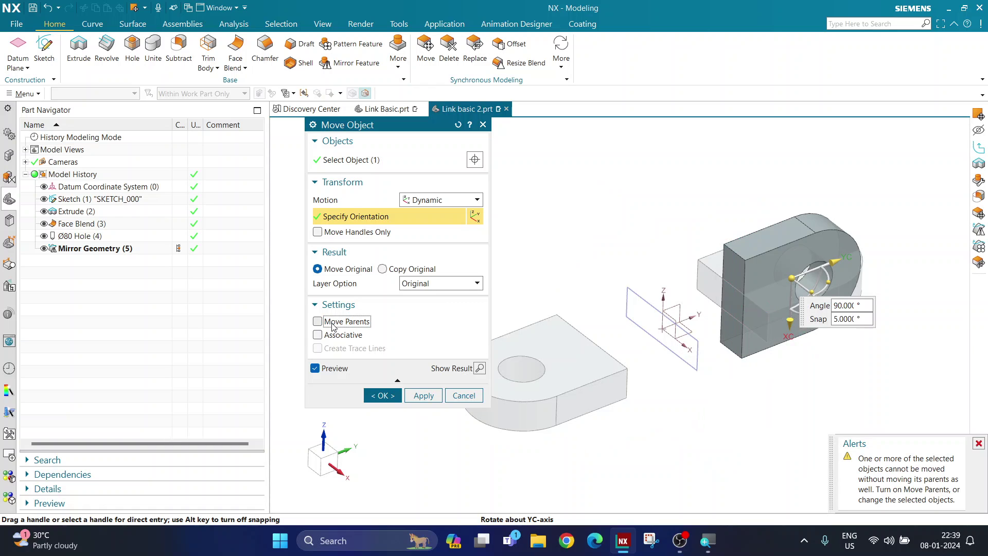
click(333, 325)
click(332, 324)
click(333, 324)
click(333, 324)
click(373, 396)
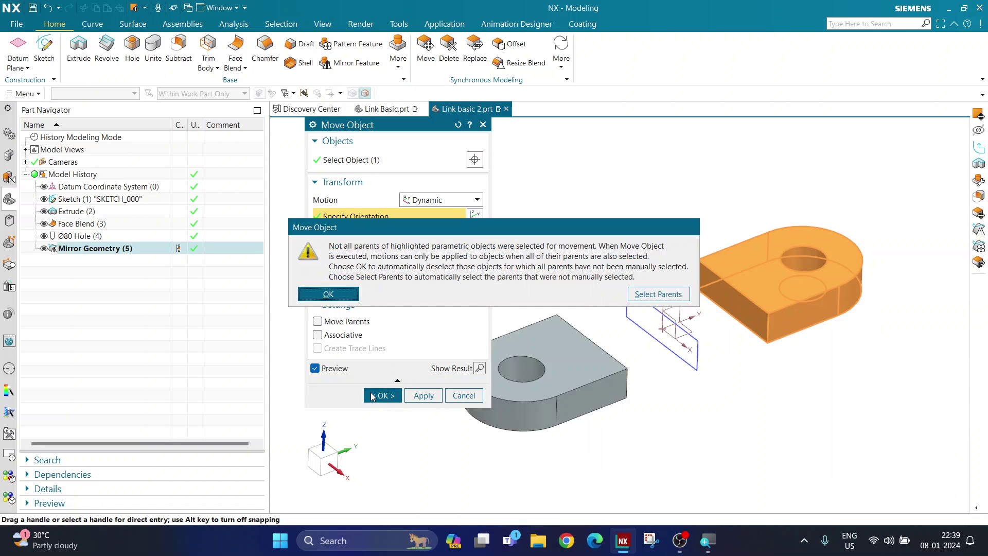
click(342, 297)
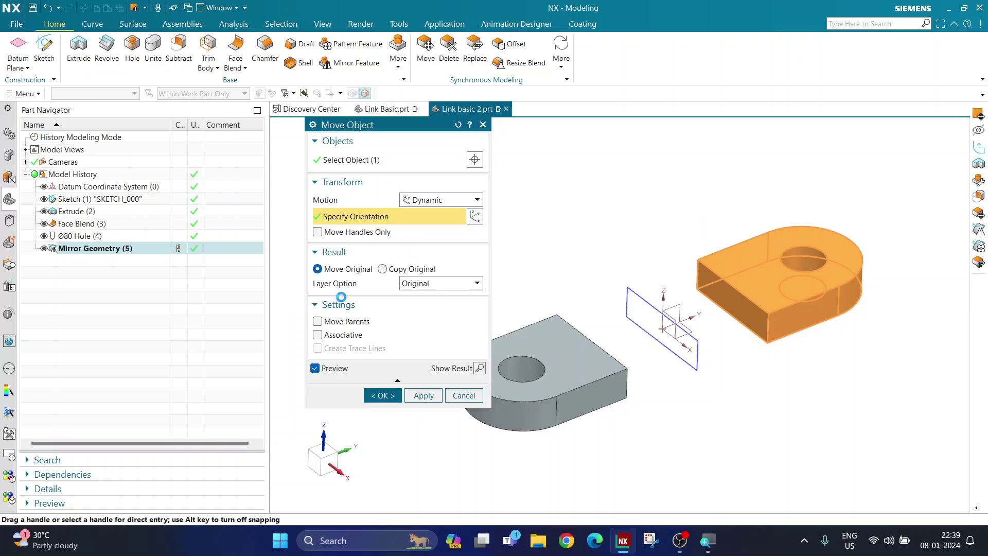
click(472, 284)
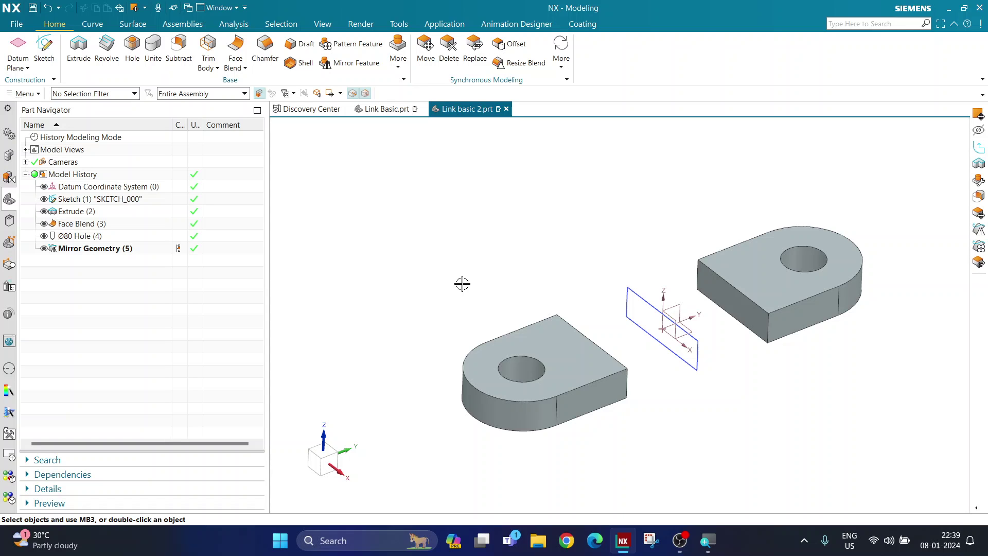
scroll(623, 286, down, 2)
scroll(690, 267, up, 2)
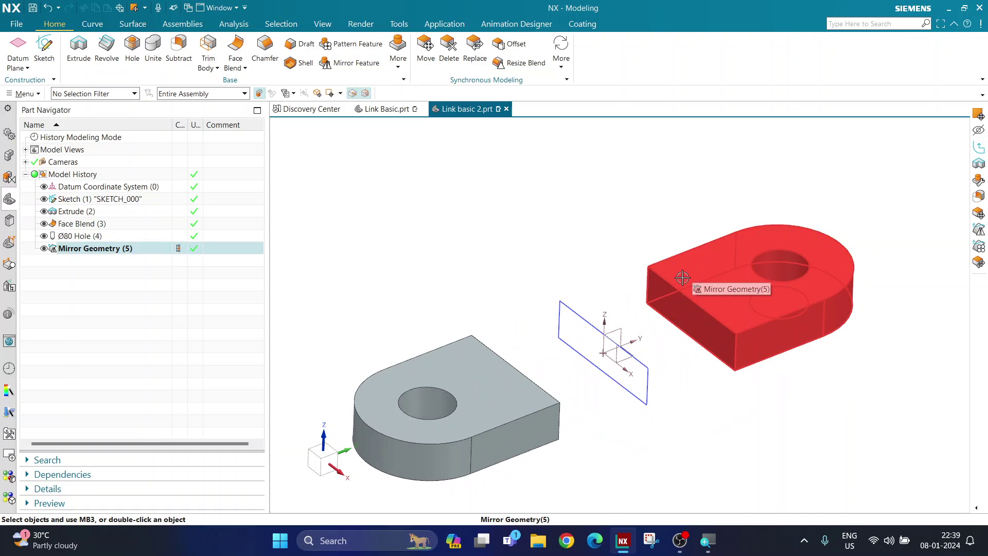
scroll(727, 380, down, 1)
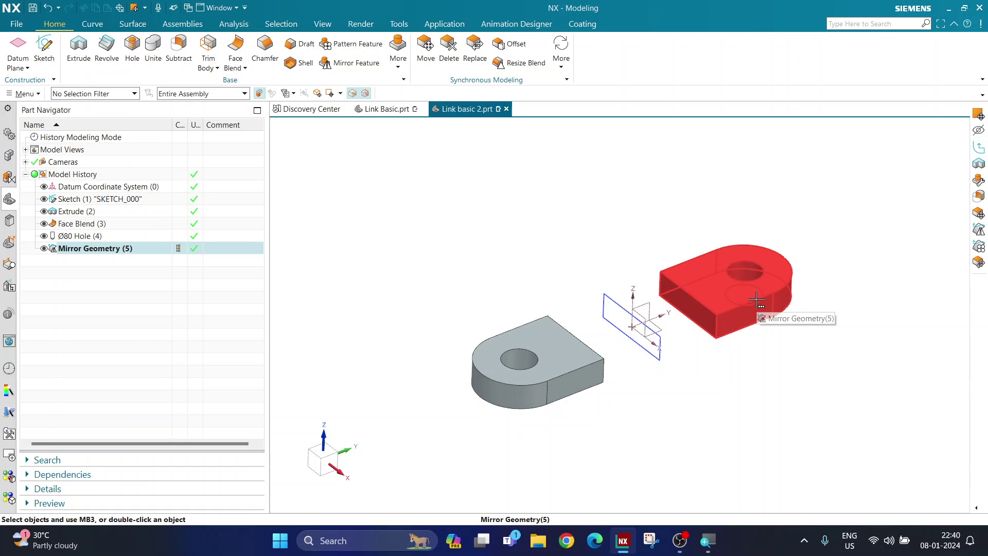
- Check which body the Move Face feature acts on in Link Basic.prt and return to Link basic 2.prt
scroll(744, 313, up, 3)
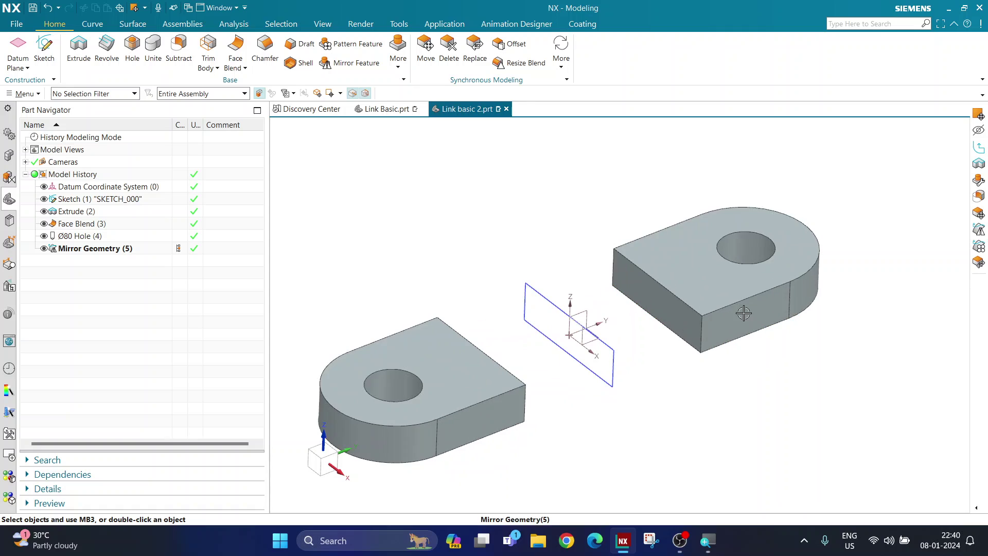
scroll(746, 350, down, 3)
middle_drag(750, 378, 722, 395)
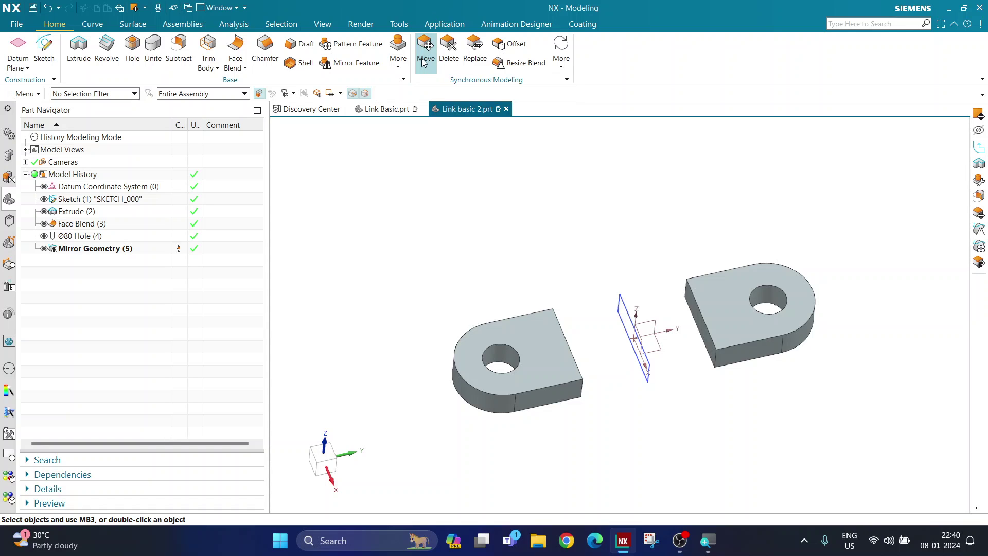
click(402, 108)
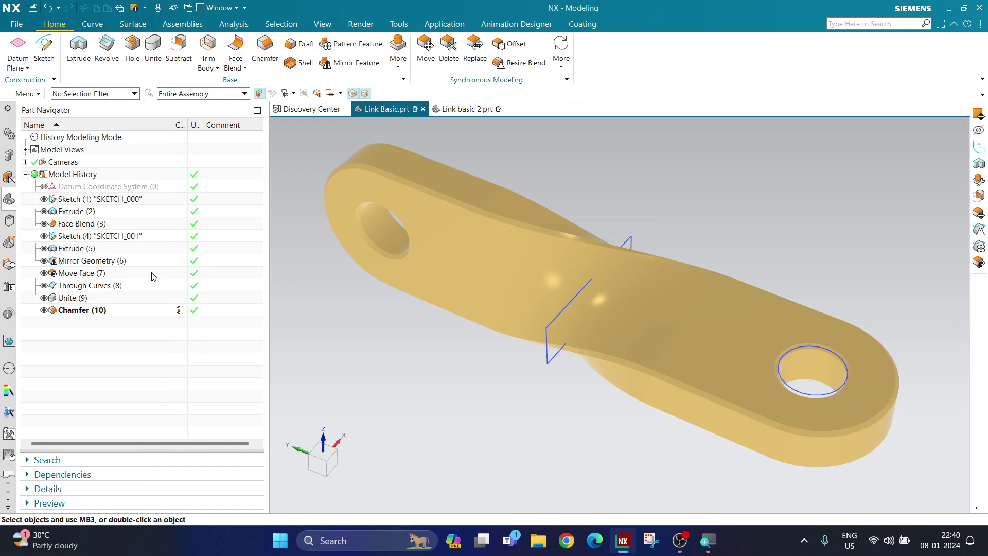
click(72, 274)
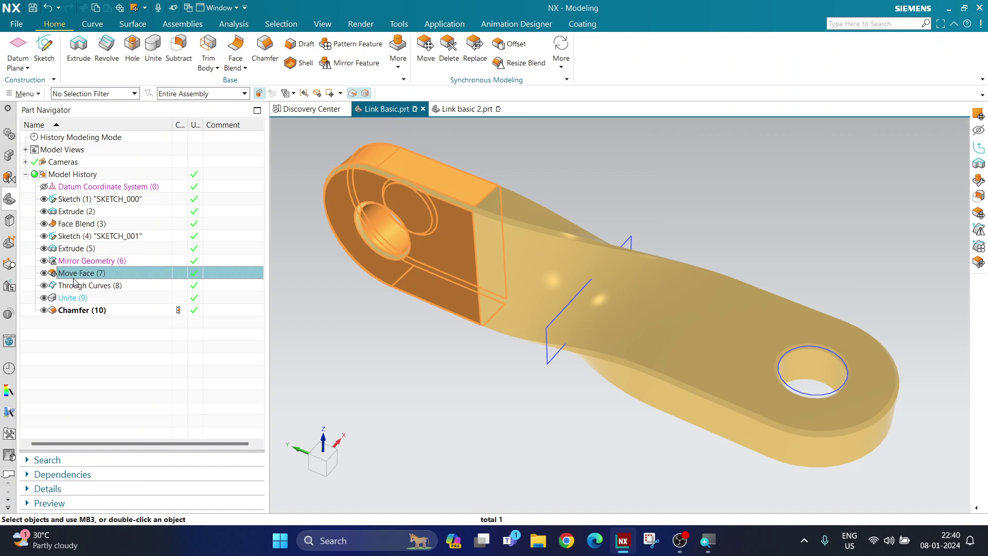
click(445, 109)
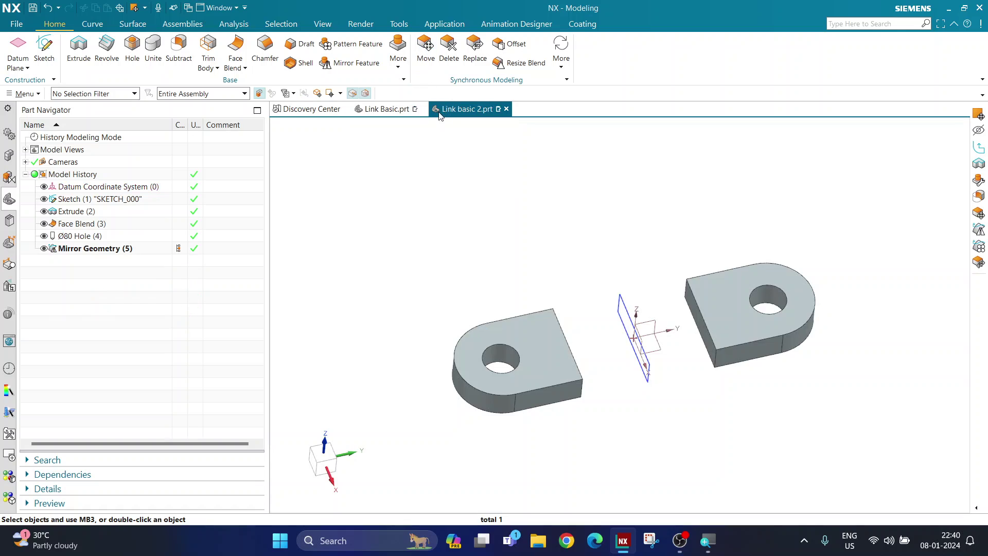
- Set up a Move Face on all faces of the mirrored body, with the pivot point at the datum origin
click(429, 62)
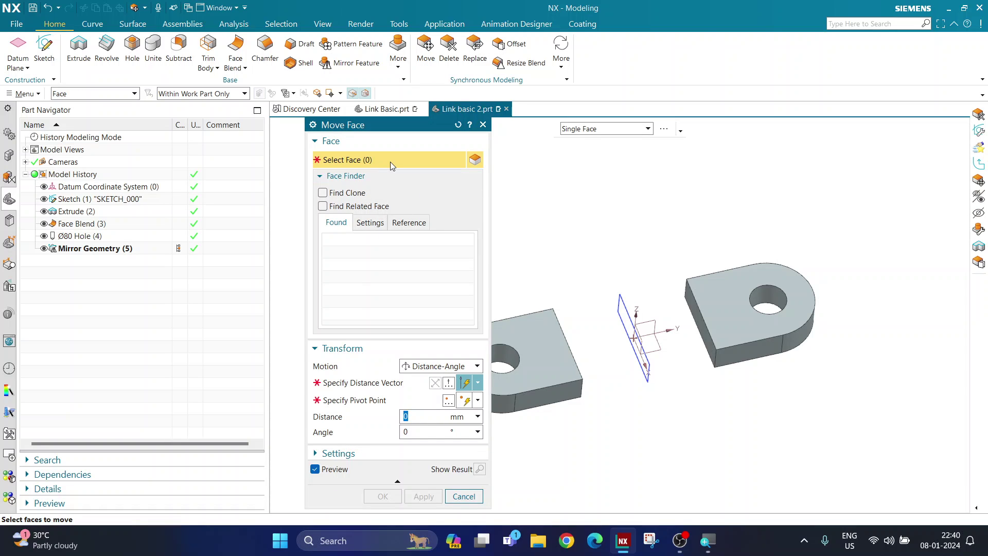
drag(642, 242, 849, 415)
scroll(861, 307, up, 3)
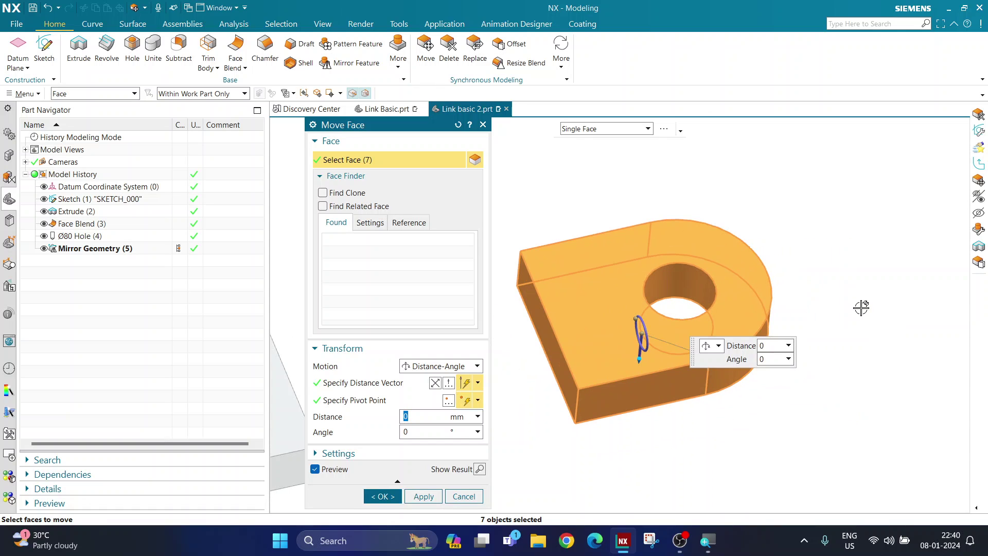
scroll(888, 285, down, 3)
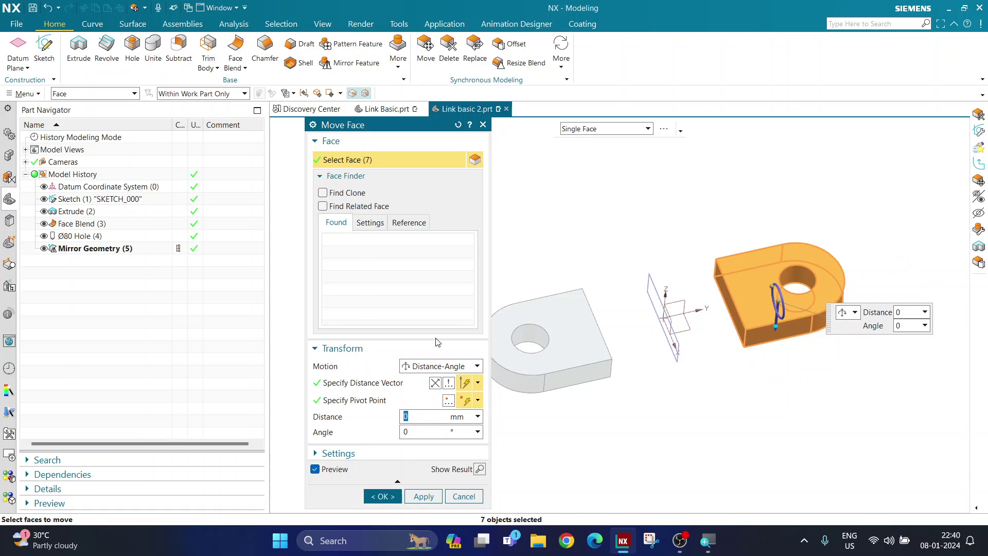
shift+middle_drag(622, 294, 562, 287)
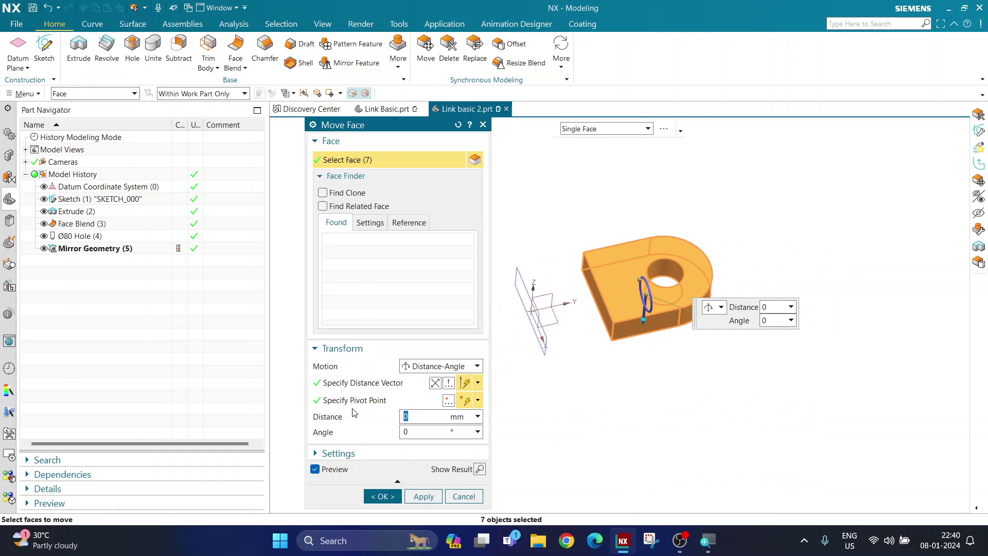
click(357, 406)
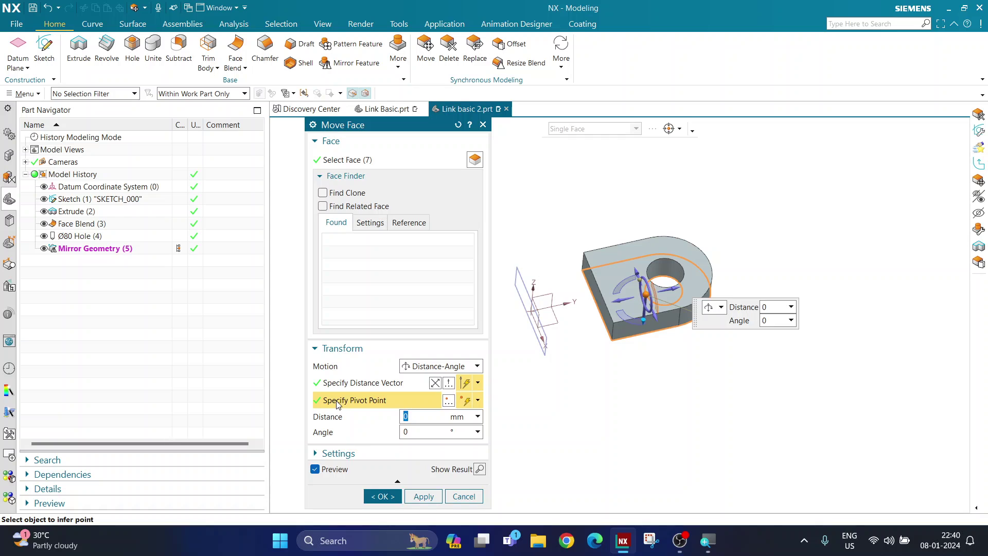
click(531, 311)
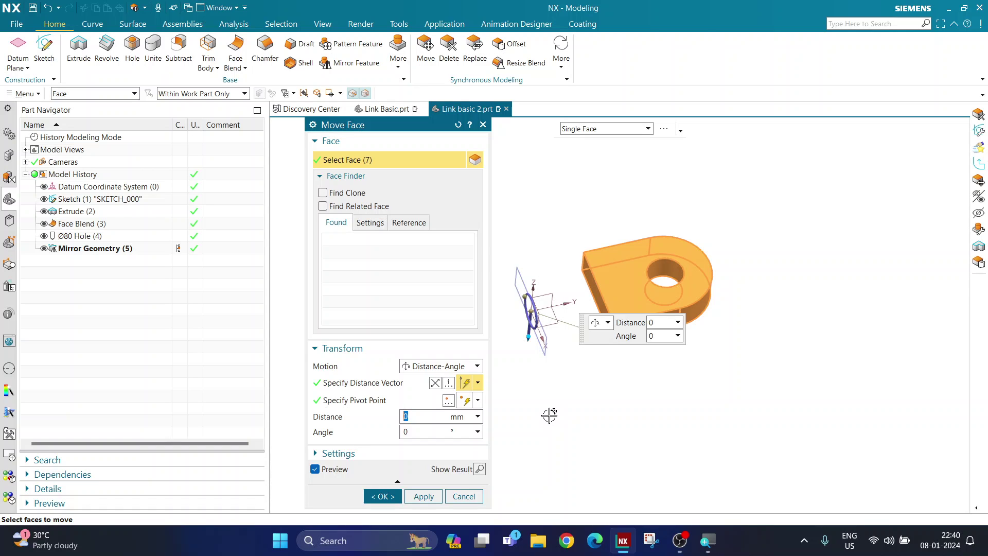
- Rotate the mirrored body's faces 90° about the datum Y axis with a Distance-Angle motion and apply the Move Face
click(358, 383)
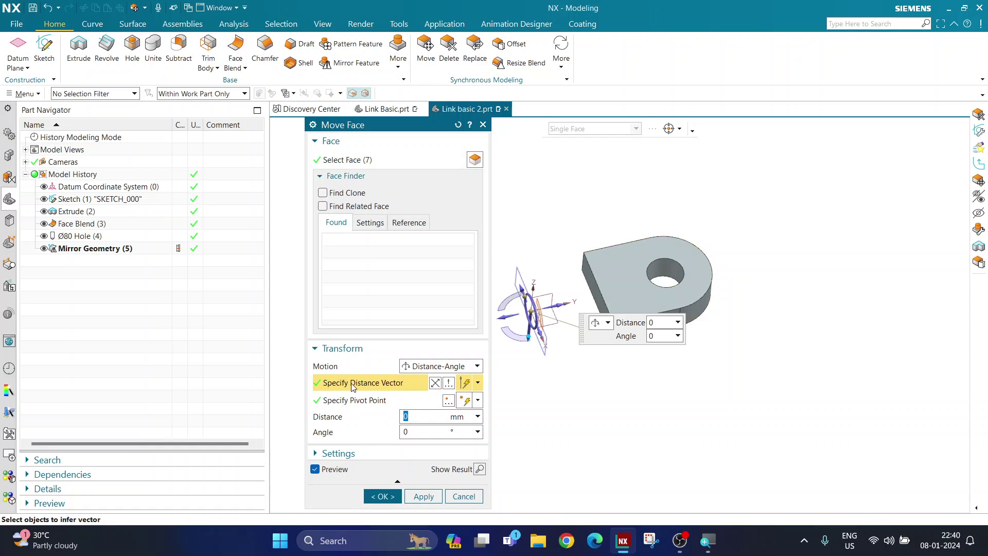
click(557, 305)
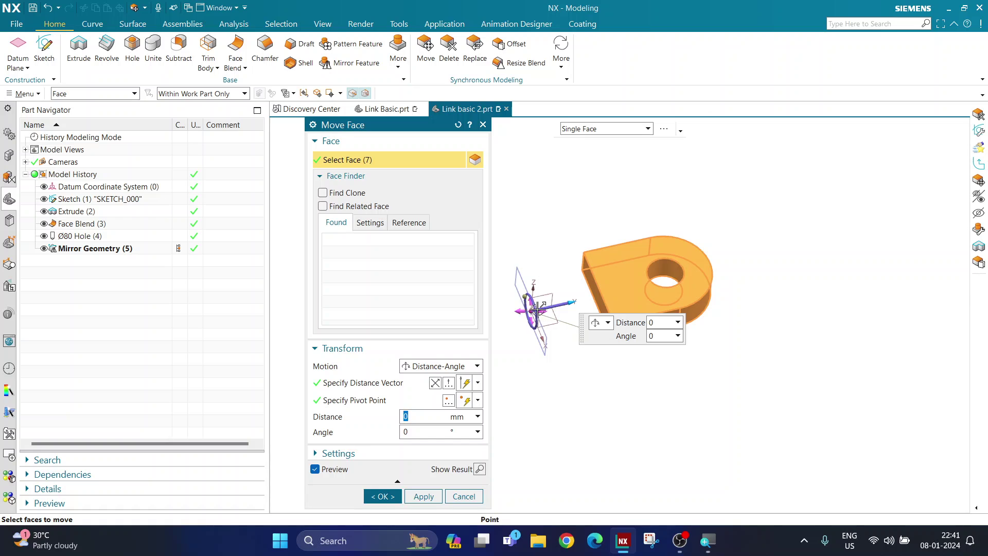
click(348, 388)
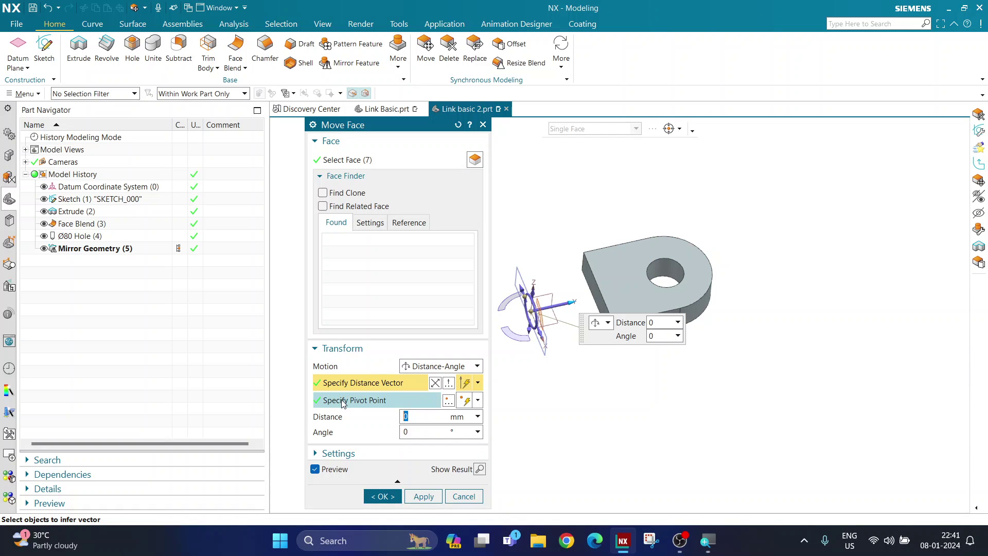
click(391, 400)
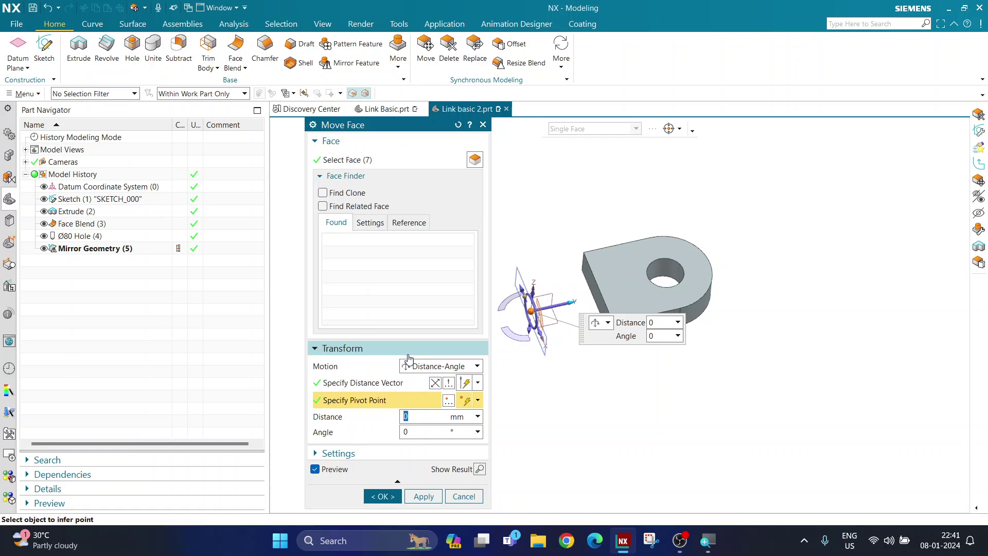
click(410, 433)
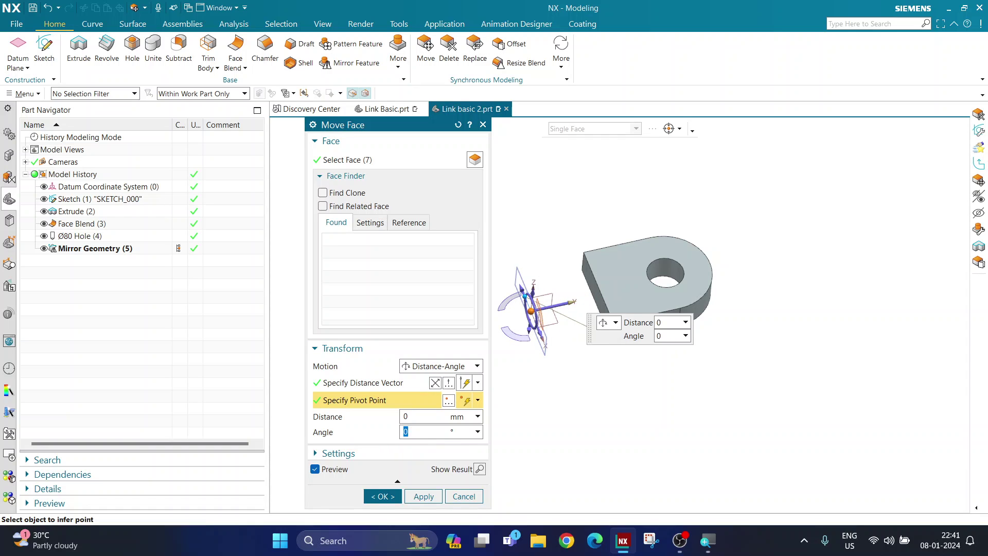
text(90)
key(Return)
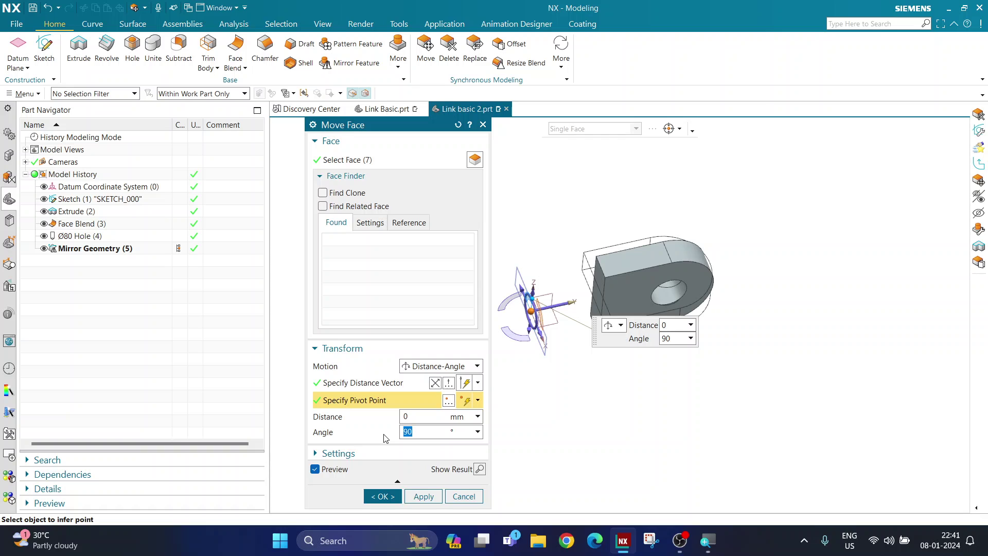
click(381, 497)
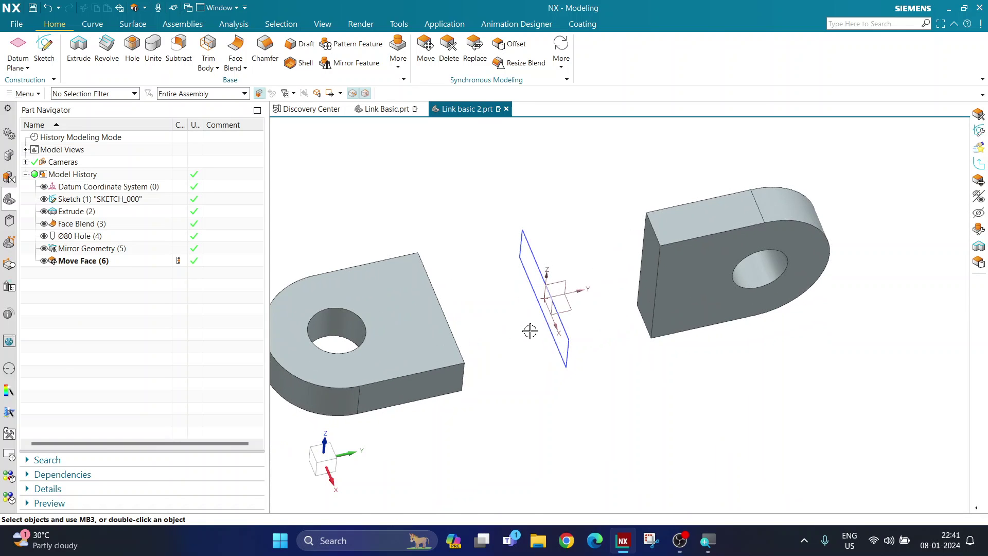
- Hide the rectangular base sketch SKETCH_000 between the two link ends
middle_drag(530, 331, 554, 331)
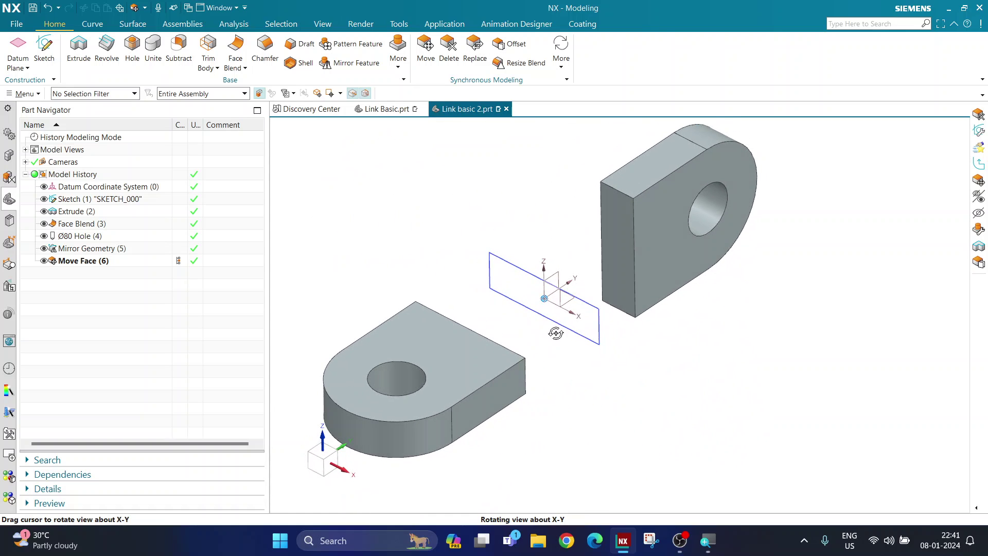
scroll(554, 331, down, 2)
scroll(543, 313, up, 2)
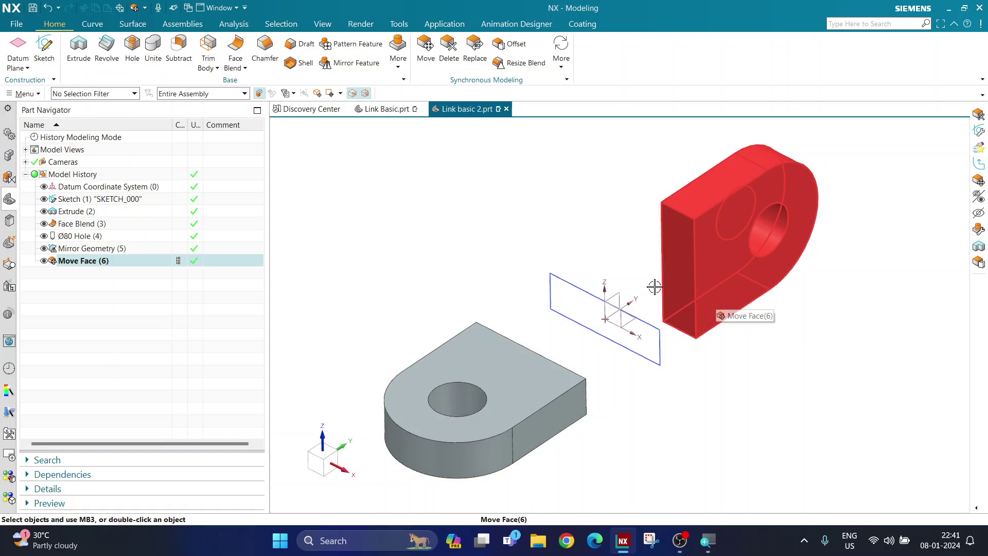
click(44, 199)
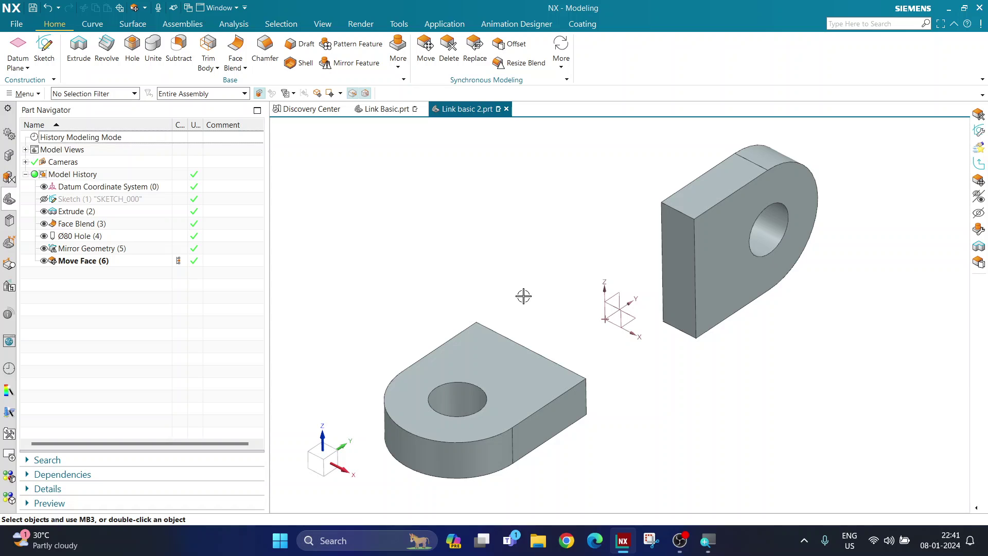
click(44, 199)
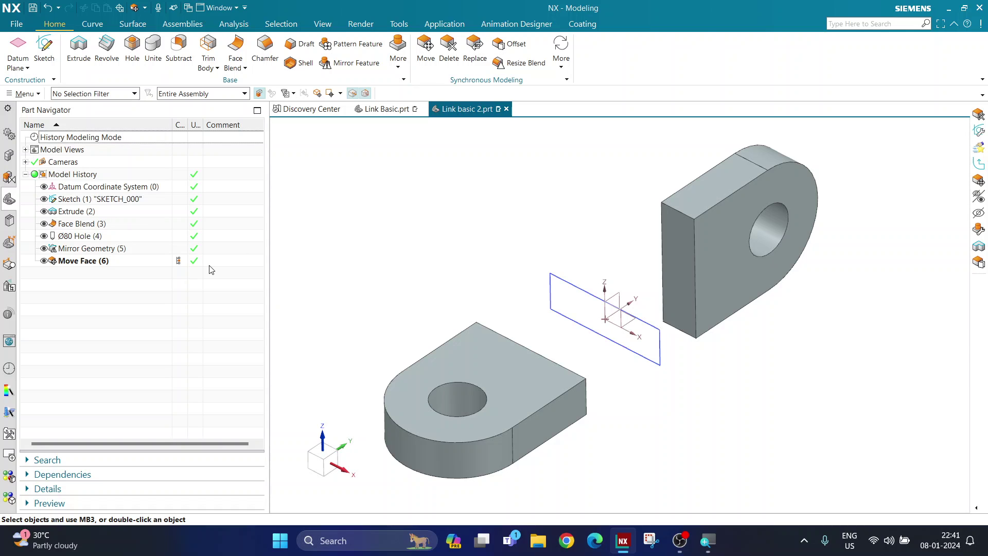
right_click(569, 322)
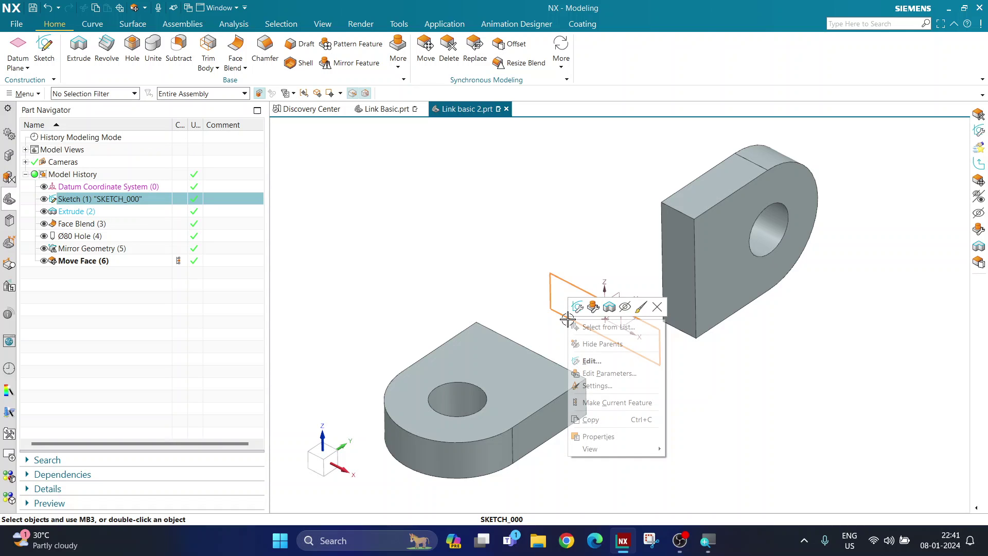
click(609, 308)
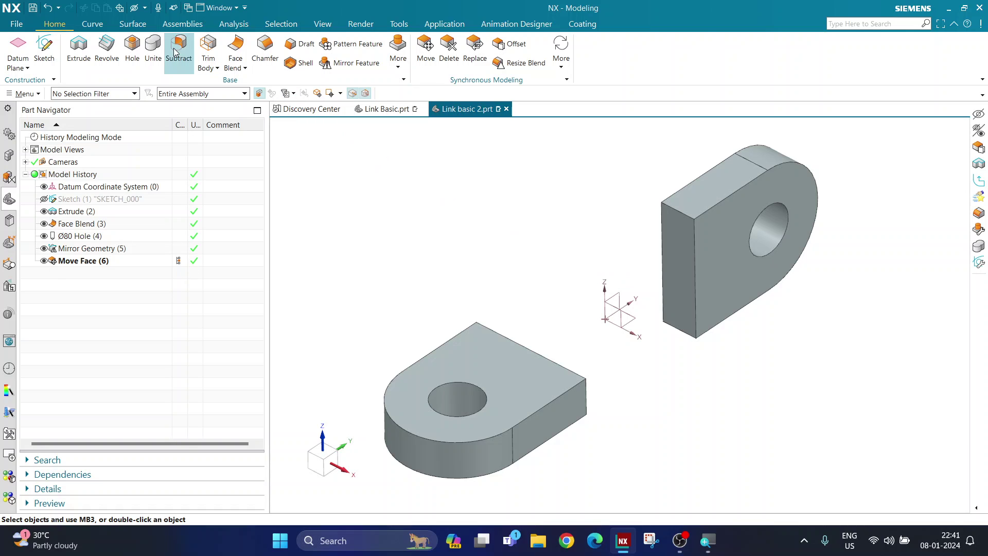
- Start a Through Curves feature with its settings reset to defaults and the curve rule set to Single Curve
click(131, 26)
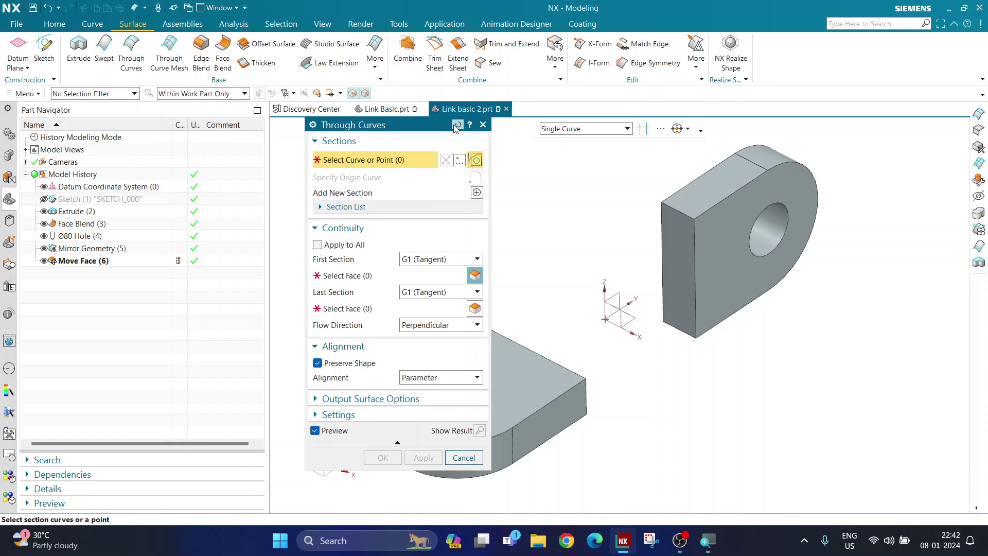
click(457, 124)
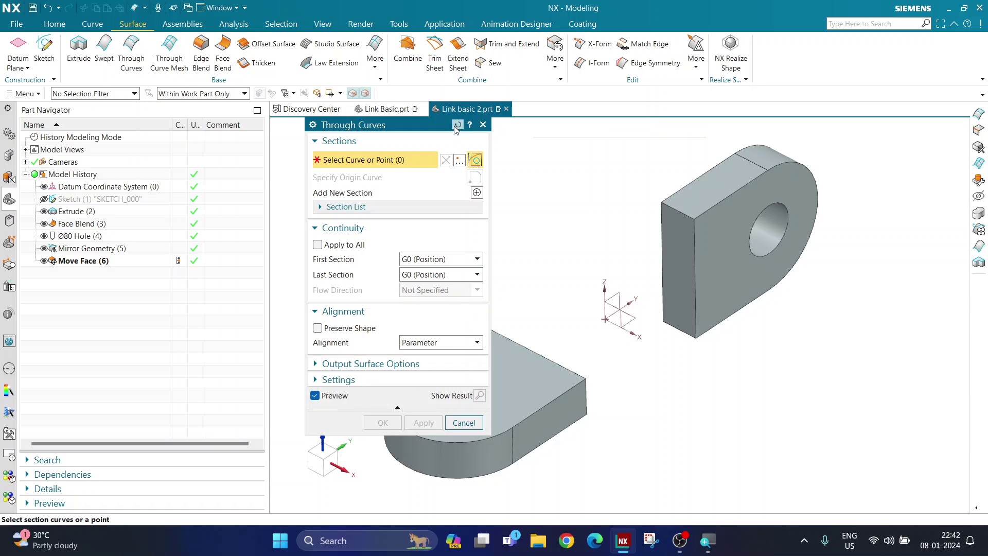
shift+middle_drag(619, 253, 627, 359)
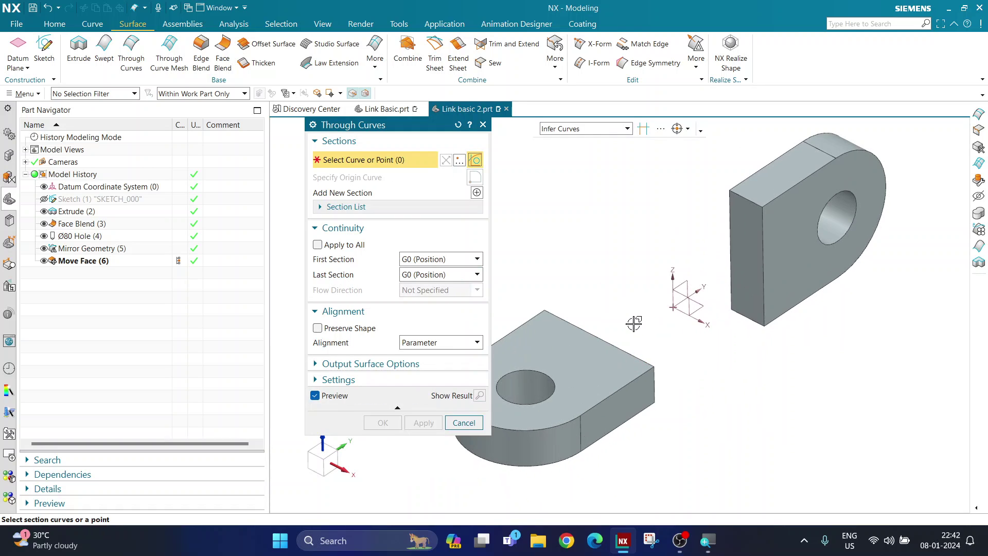
click(458, 125)
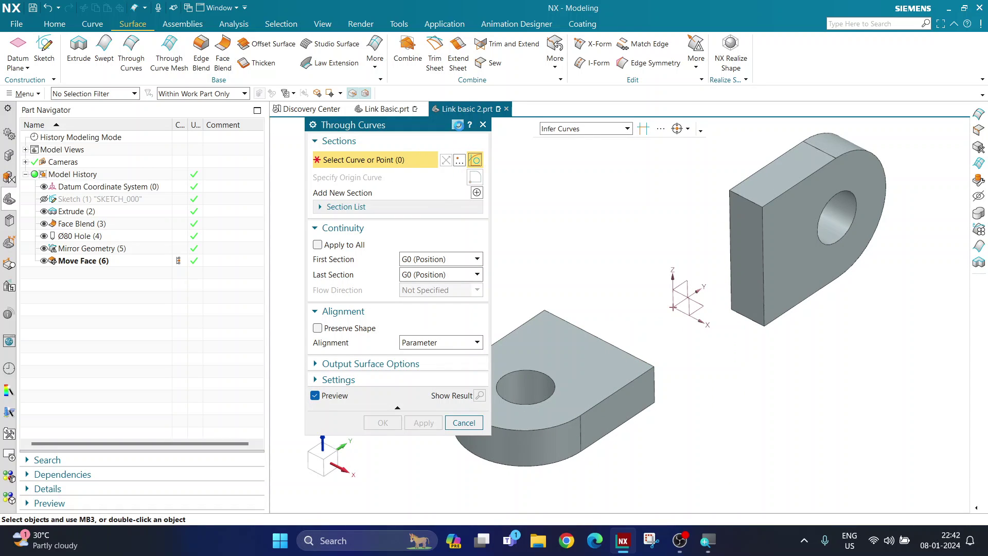
click(562, 129)
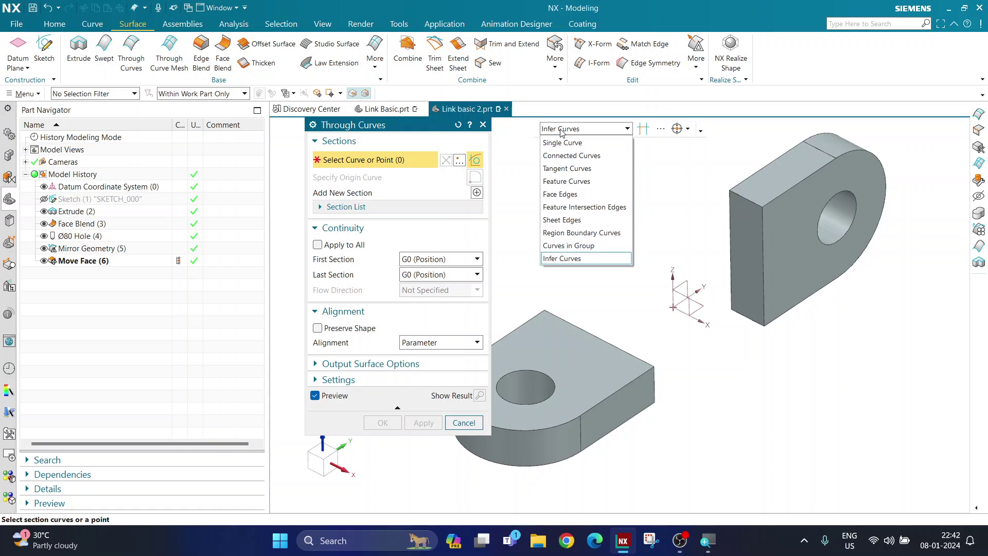
click(563, 144)
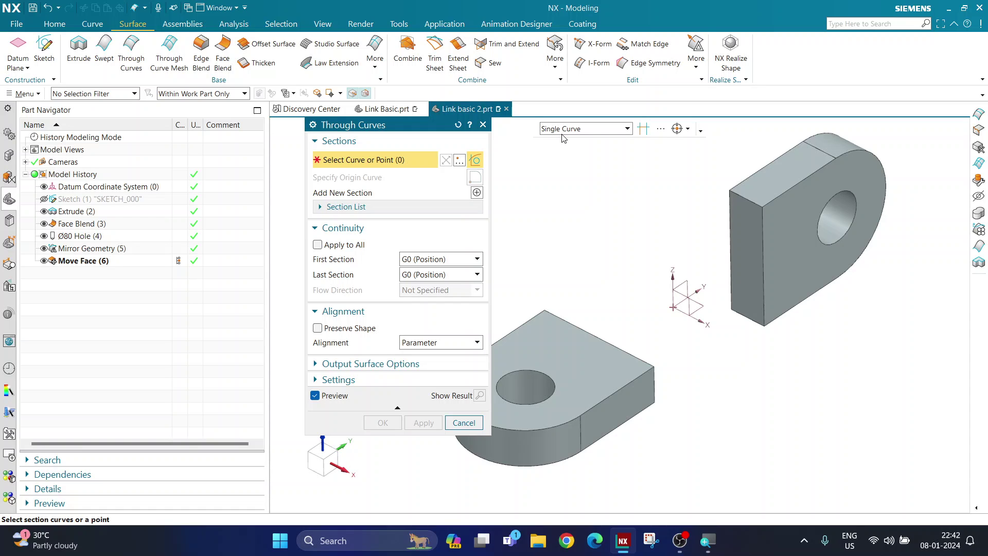
- Define the first Through Curves section from the four edges of the original body's flat end face, and expand the section list
click(606, 336)
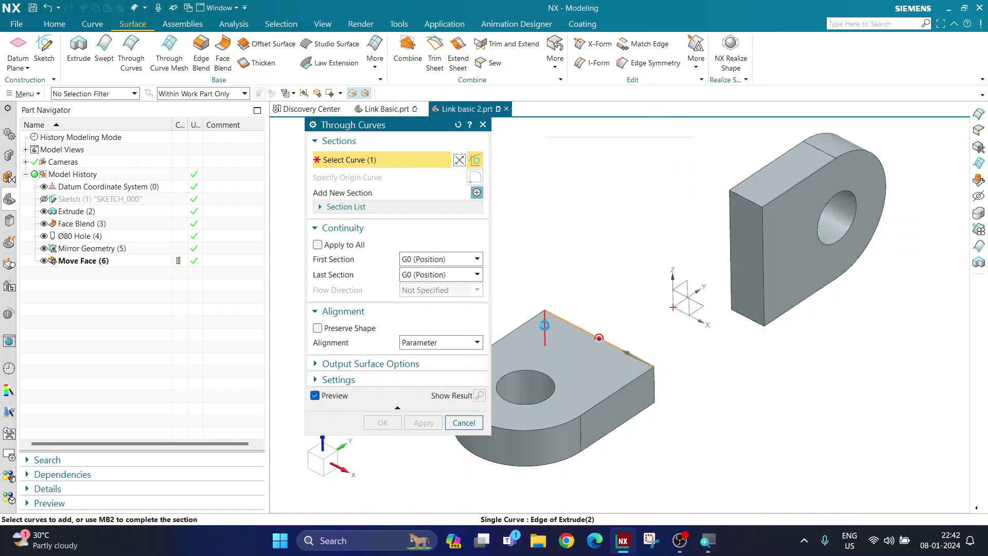
click(545, 325)
click(568, 352)
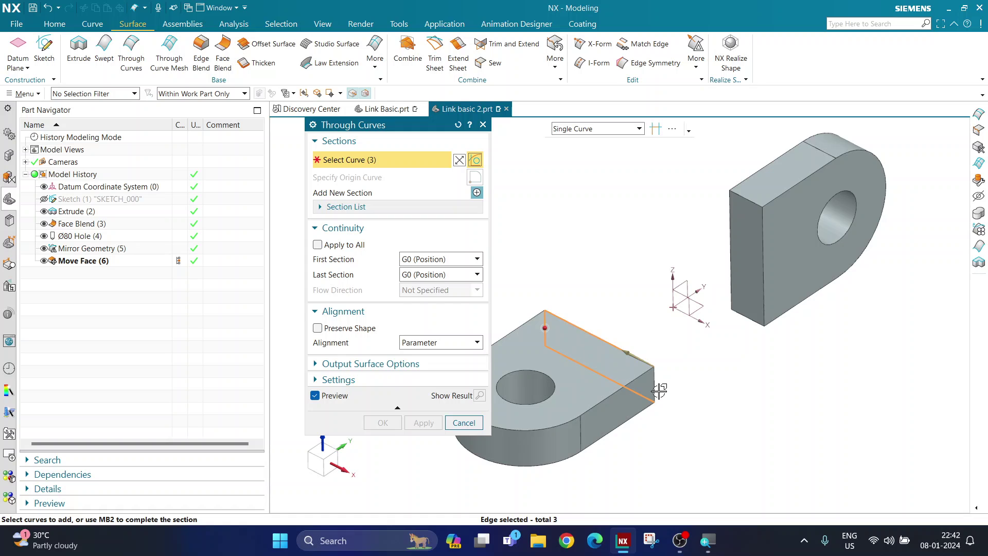
click(655, 387)
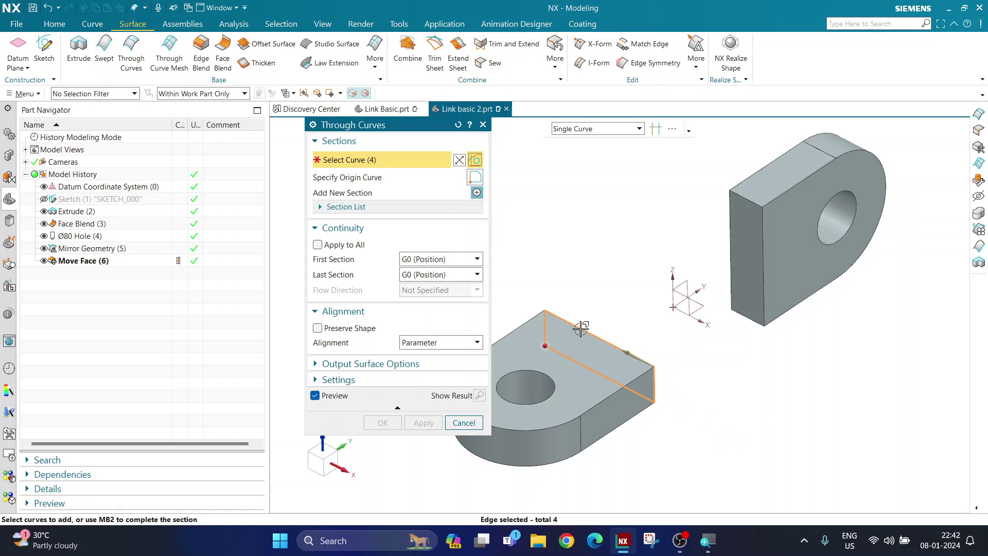
scroll(605, 361, up, 2)
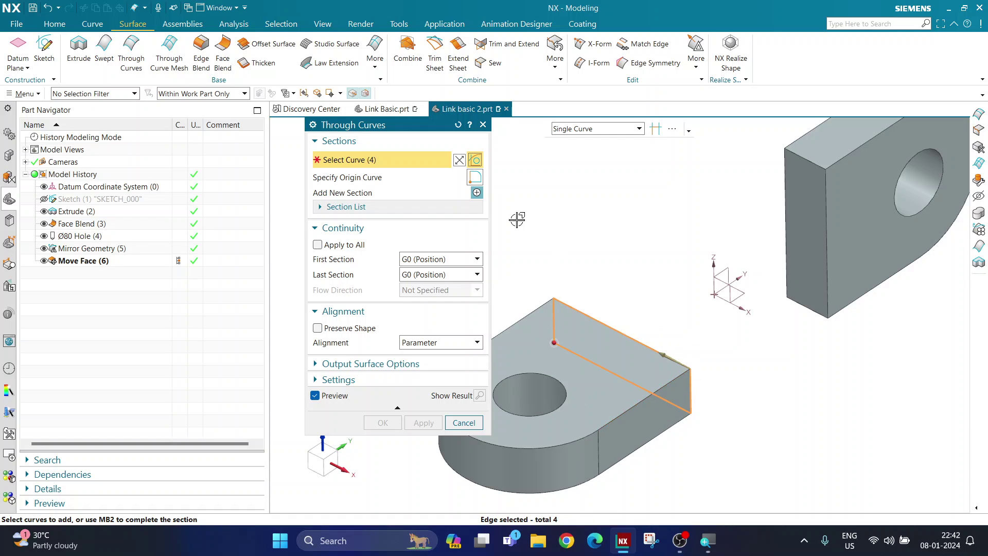
click(410, 209)
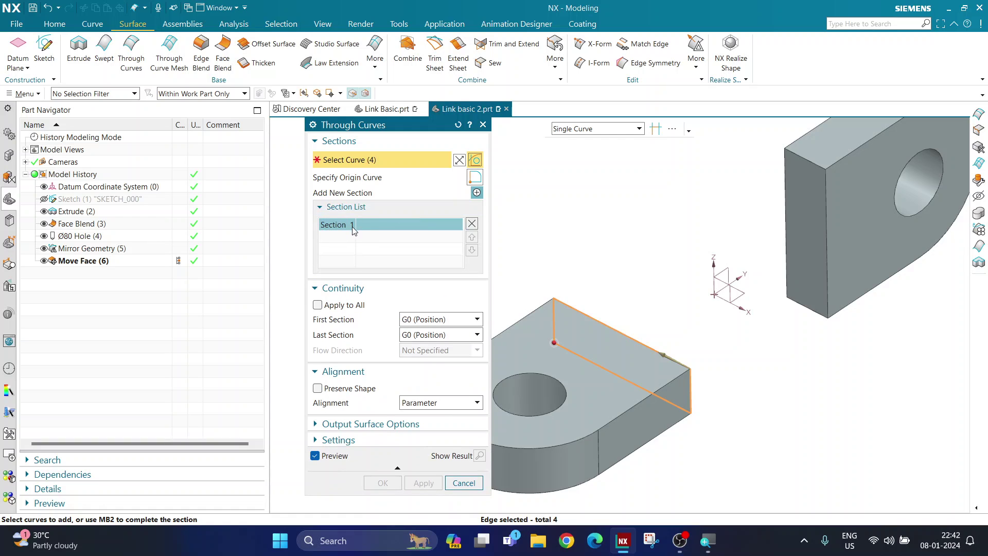
- Add a second Through Curves section from the four edges of the rotated body's flat end face
click(476, 194)
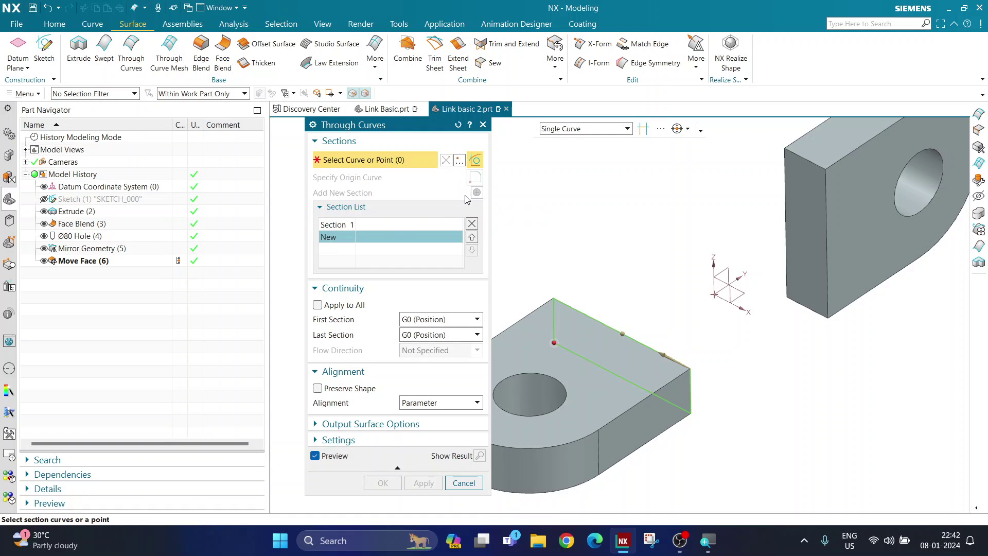
scroll(696, 223, up, 3)
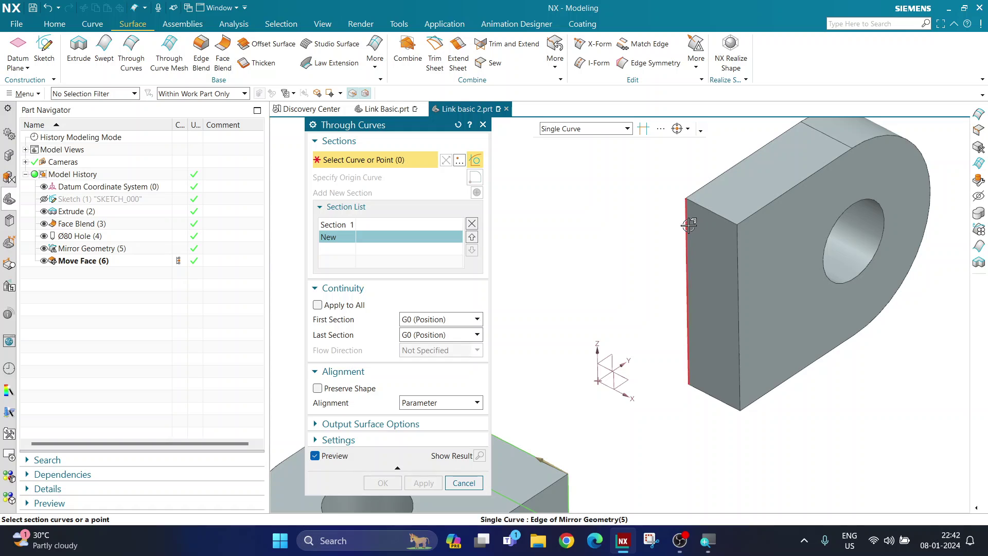
click(696, 223)
click(701, 393)
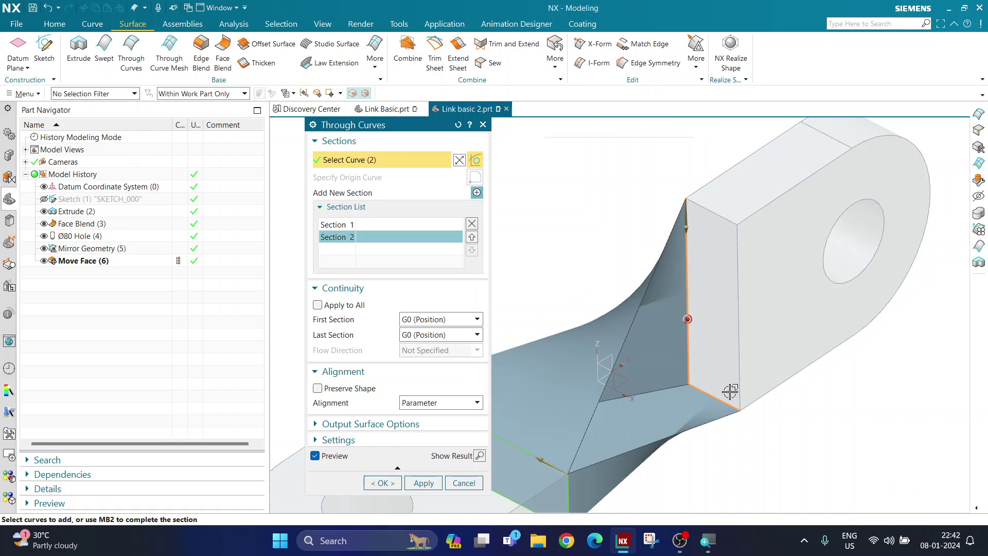
click(738, 340)
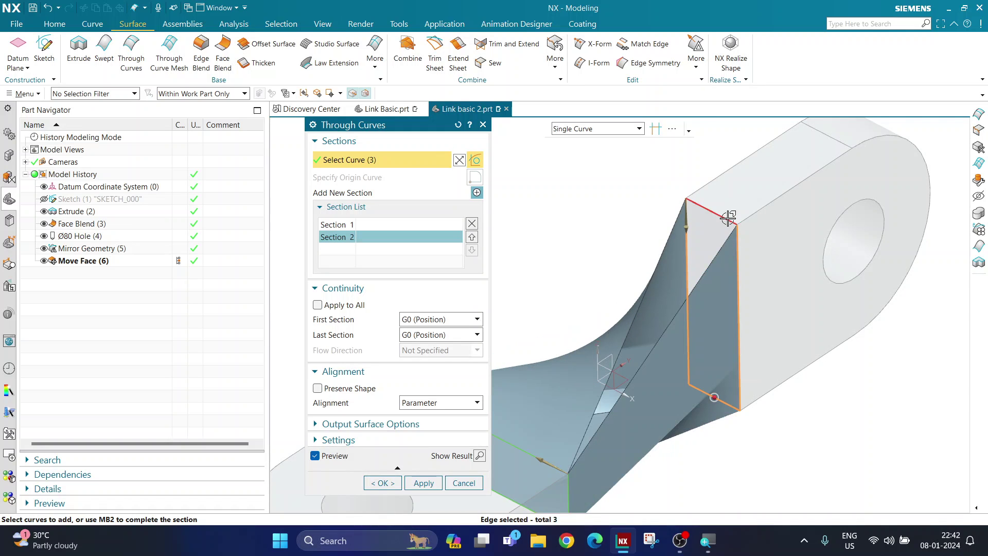
click(729, 227)
- Set the first section's continuity to G1 (Tangent) and select the original body's four faces adjoining that section
scroll(729, 227, down, 3)
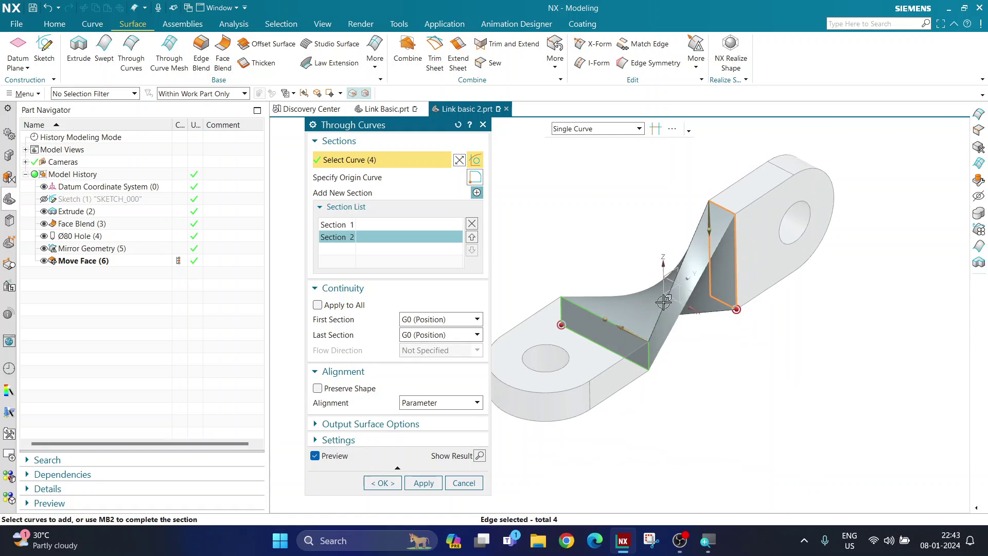
scroll(662, 302, up, 2)
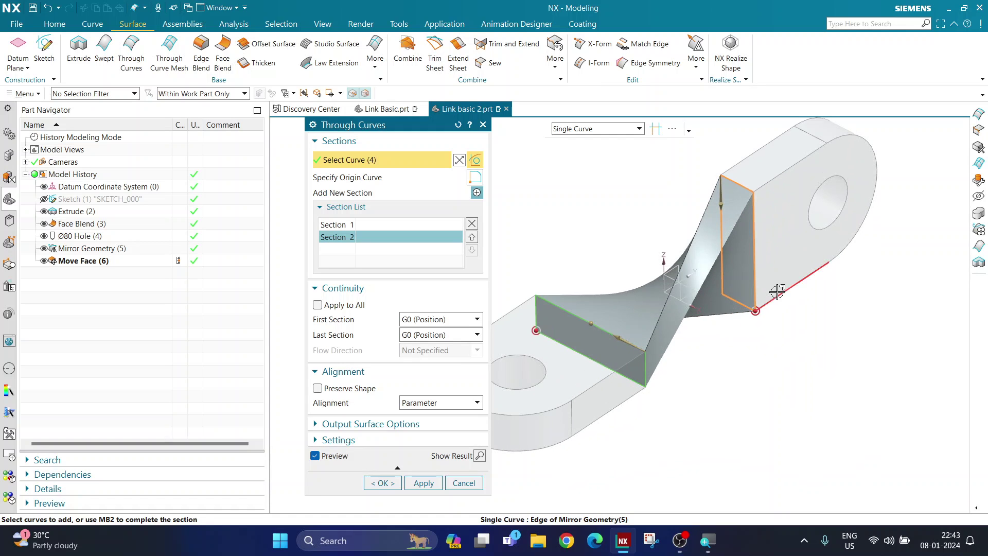
middle_drag(717, 391, 674, 391)
scroll(670, 396, down, 1)
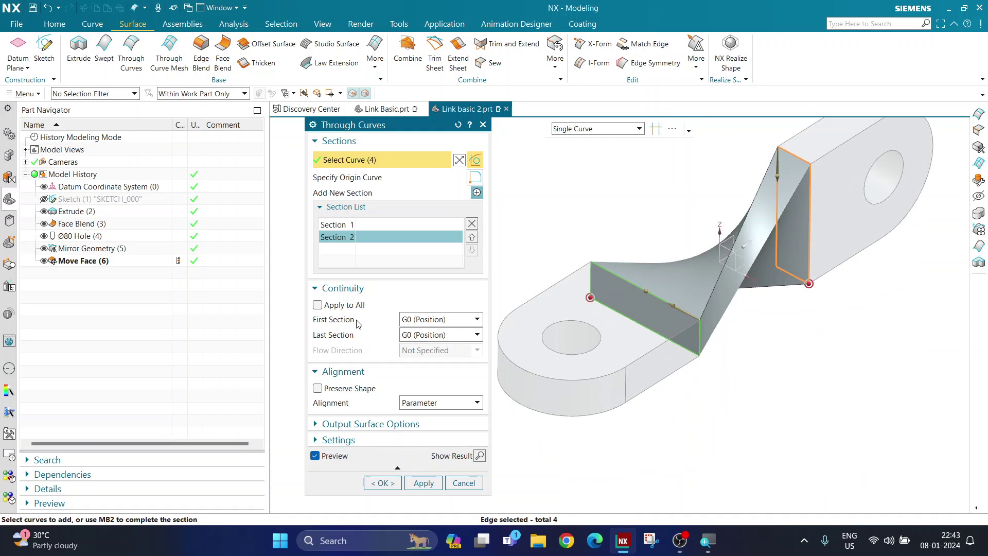
click(418, 320)
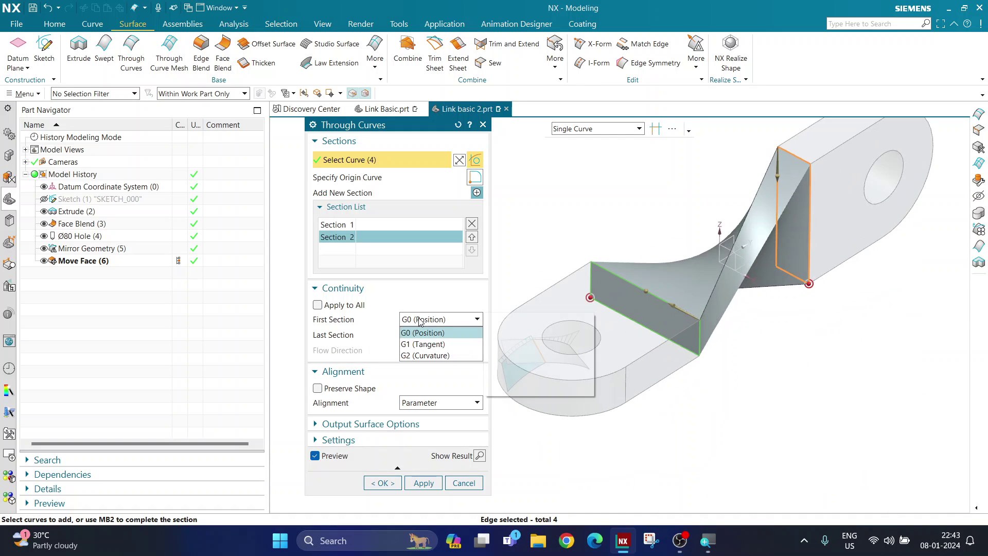
click(418, 344)
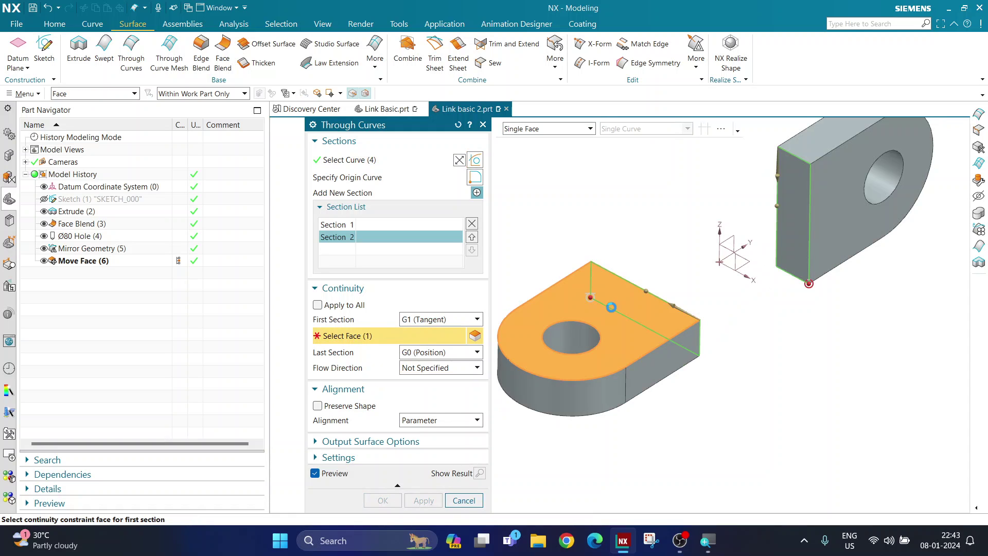
click(579, 293)
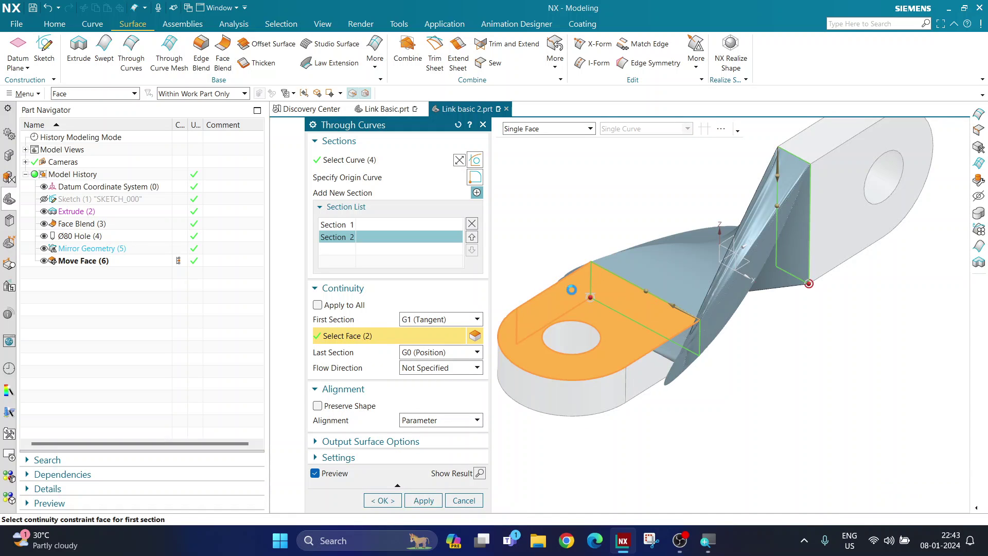
click(618, 331)
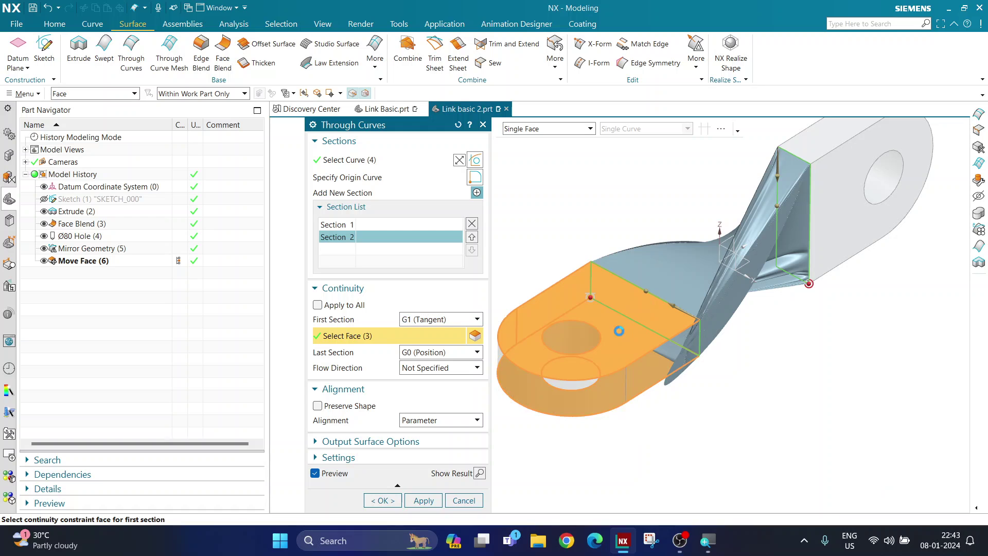
click(659, 360)
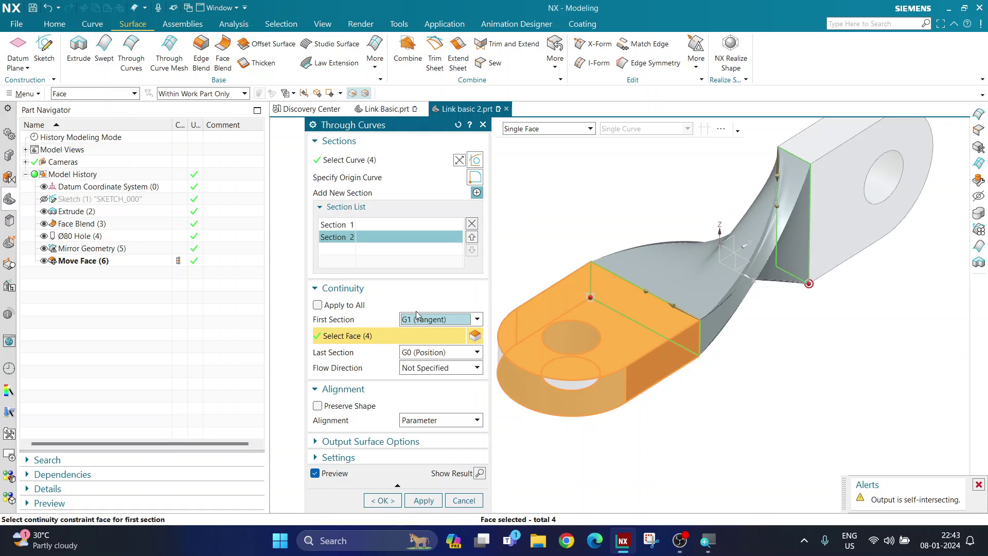
- Enable Preserve Shape and set the last section's continuity to G1 (Tangent)
click(338, 406)
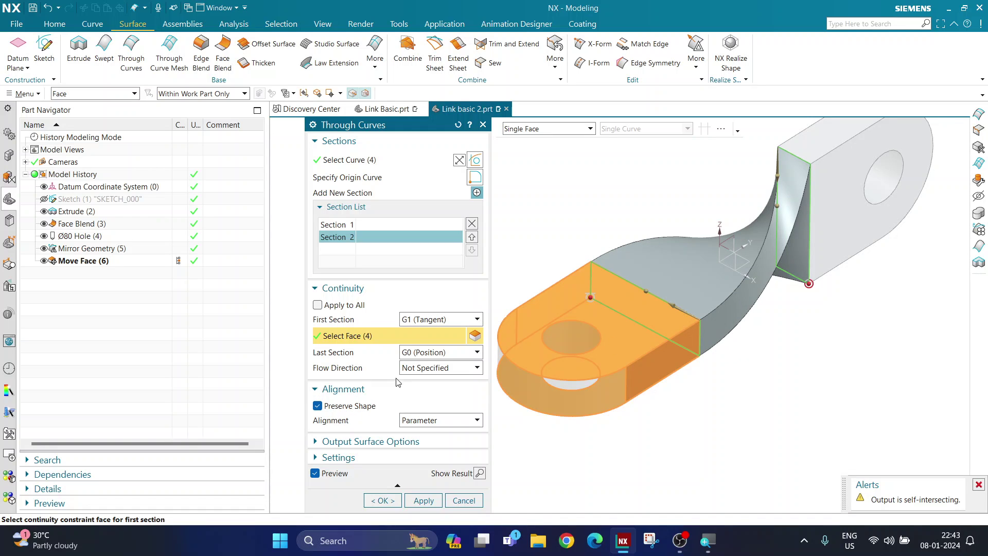
click(417, 354)
click(422, 368)
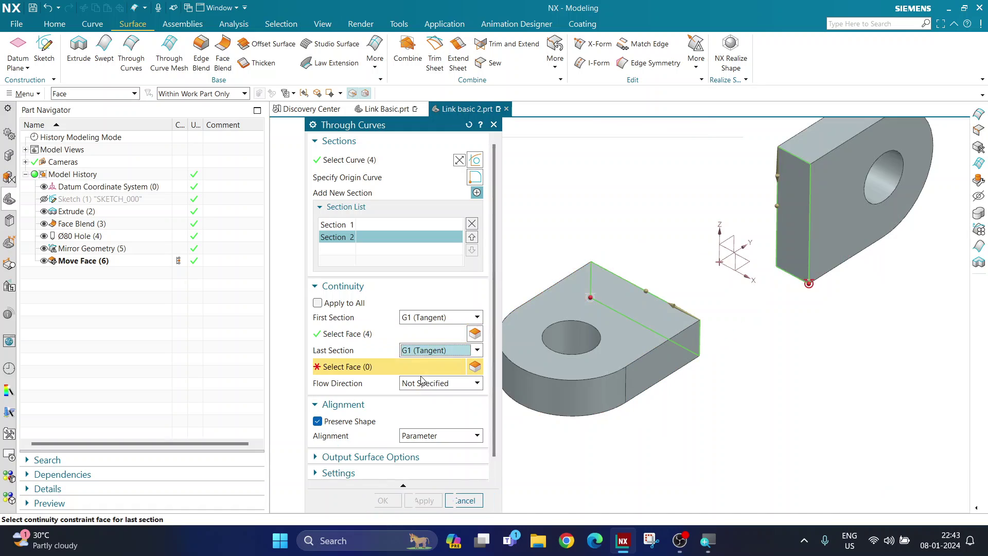
- Try to constrain the last section to the rotated body's four faces adjoining its flat end
middle_drag(730, 198, 764, 226)
middle_drag(742, 170, 741, 192)
click(741, 192)
click(741, 193)
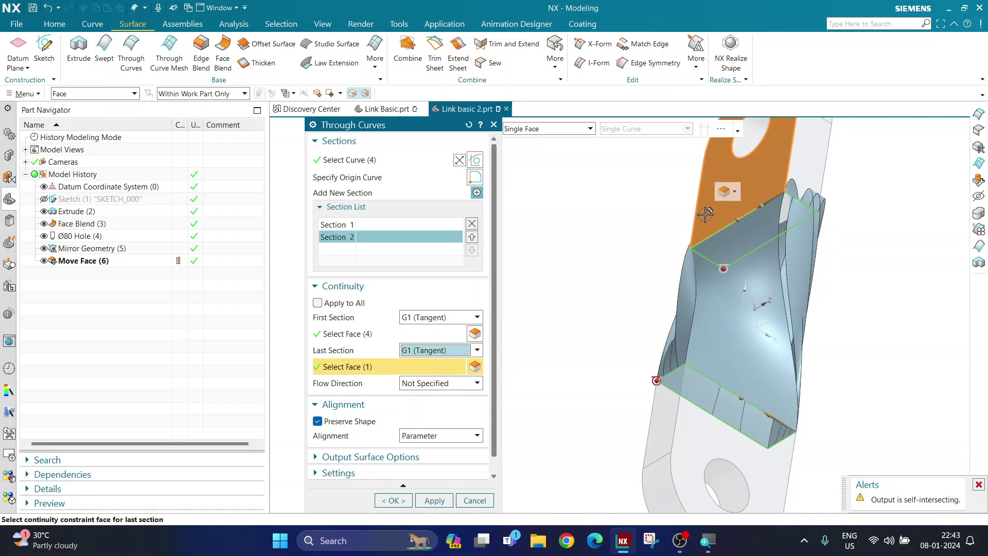
click(753, 240)
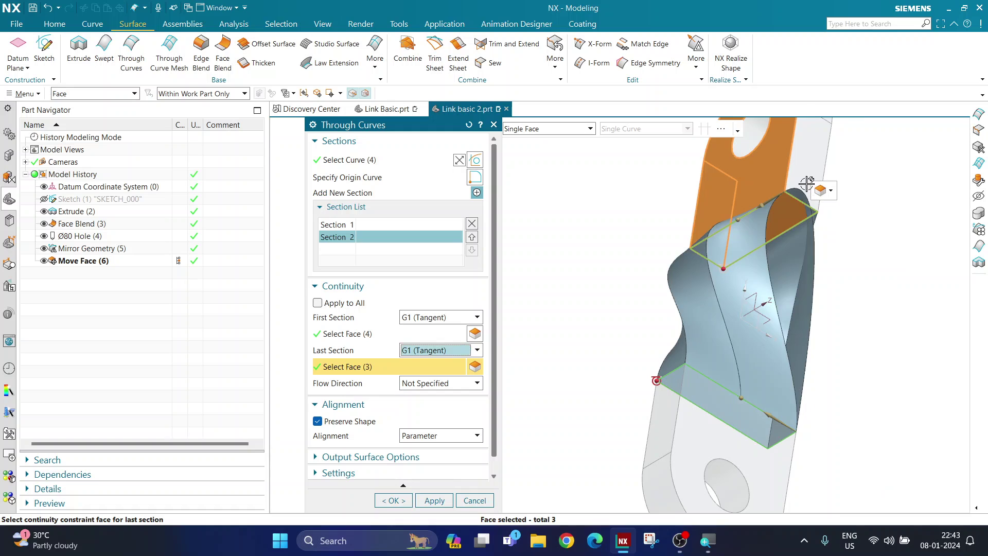
click(818, 152)
middle_drag(845, 324, 790, 298)
- Try the Isoparametric flow direction and return it to Not Specified
click(458, 383)
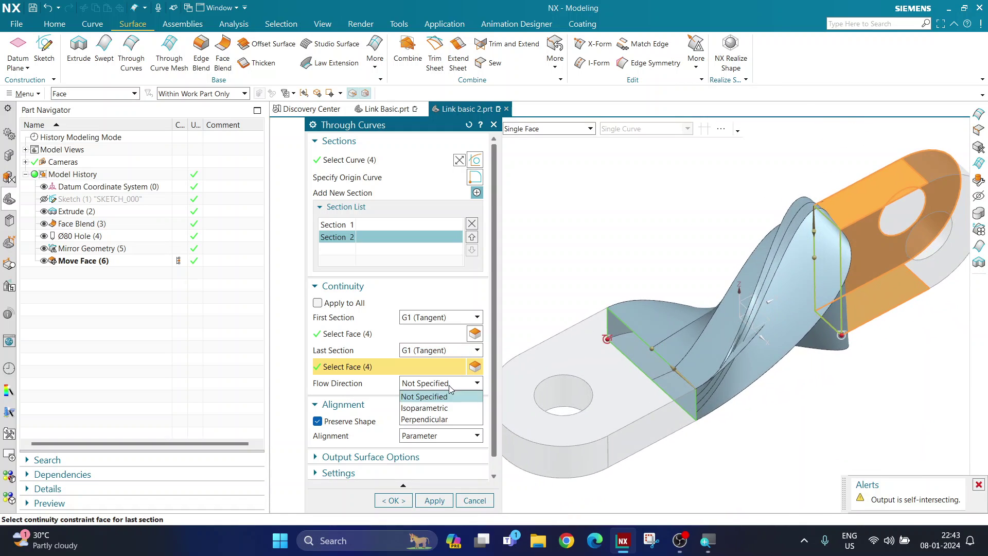
click(435, 407)
click(436, 385)
click(435, 396)
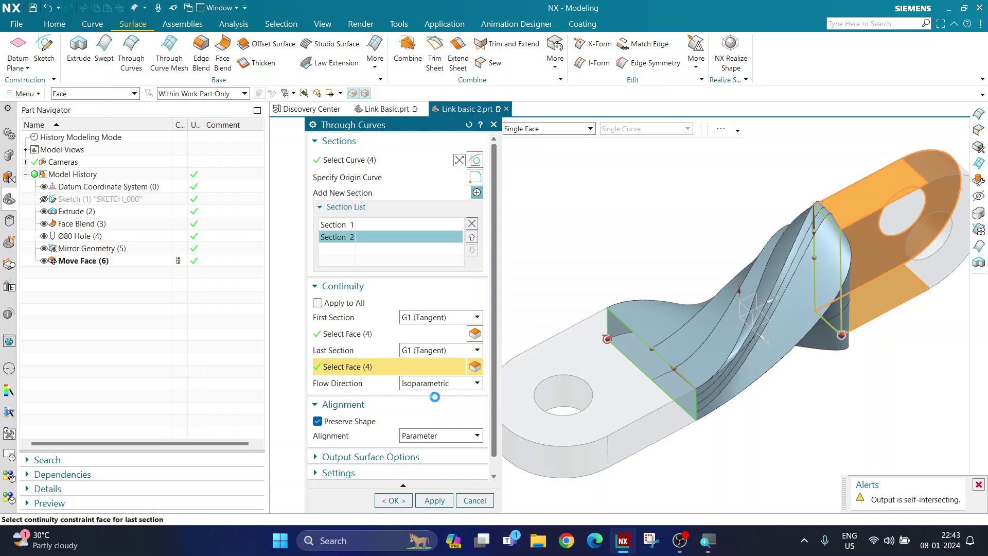
- Deselect all tangency faces chosen for the last section
click(855, 272)
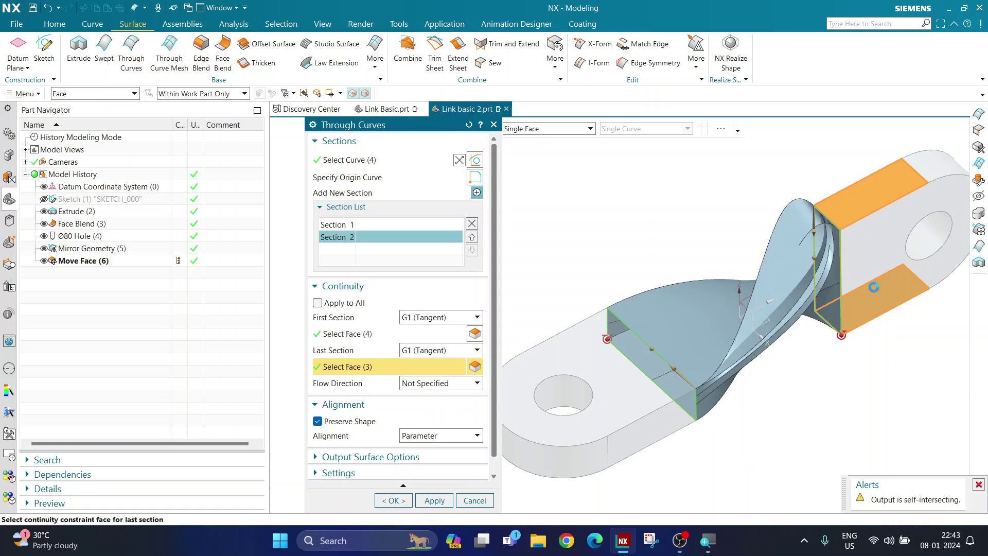
click(863, 287)
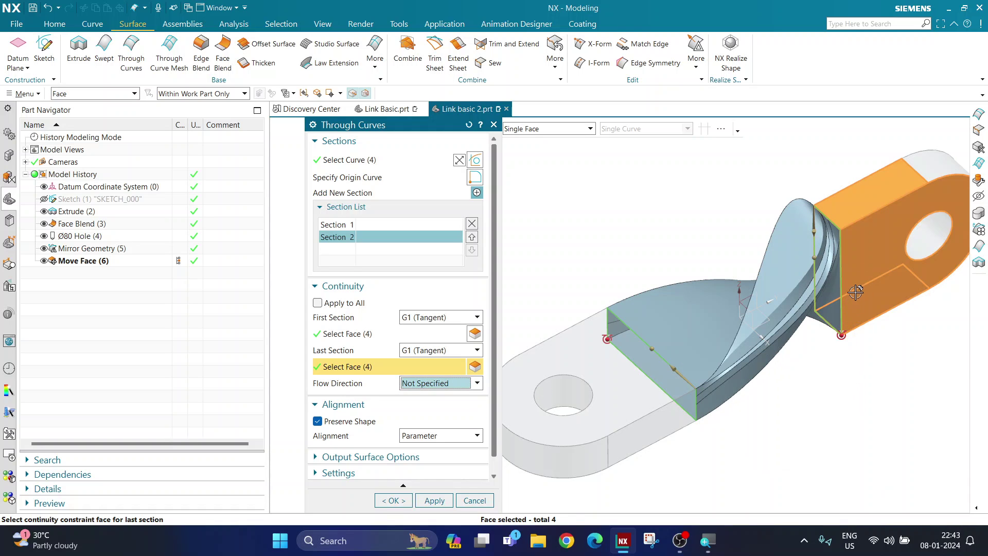
shift+click(856, 292)
shift+click(849, 309)
shift+click(844, 326)
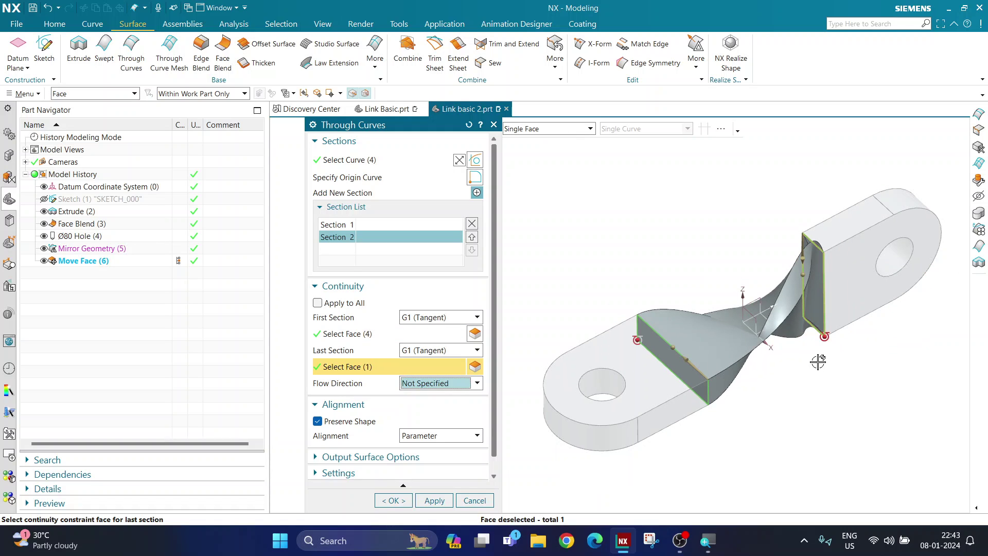
shift+click(827, 348)
scroll(822, 340, up, 3)
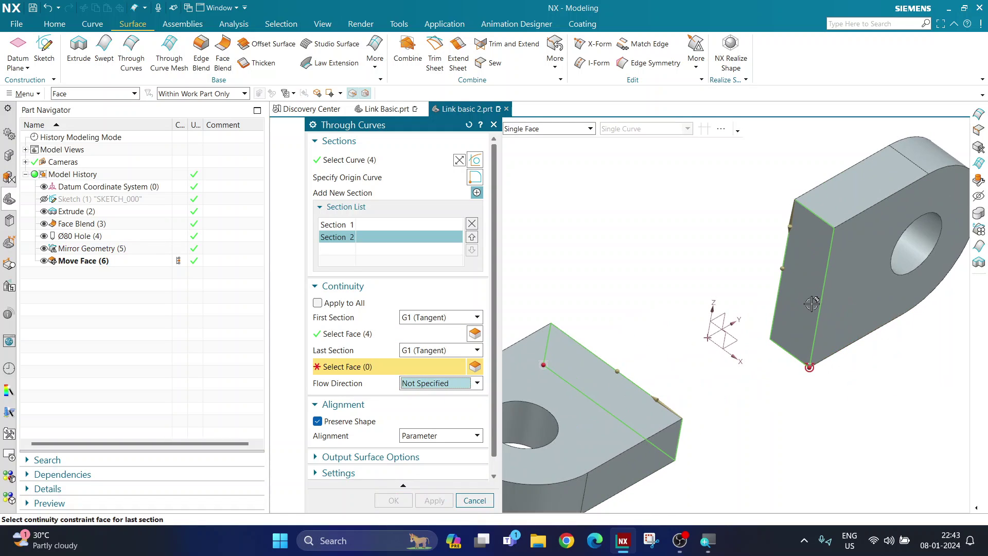
- Select the rotated body's four faces adjoining its flat end as the last section's tangency constraint
click(845, 338)
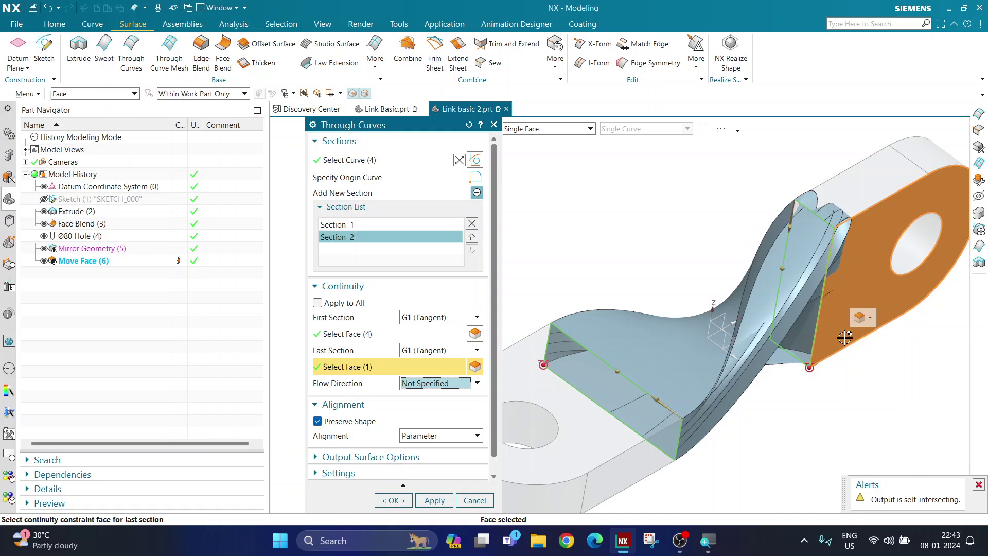
click(848, 211)
click(843, 254)
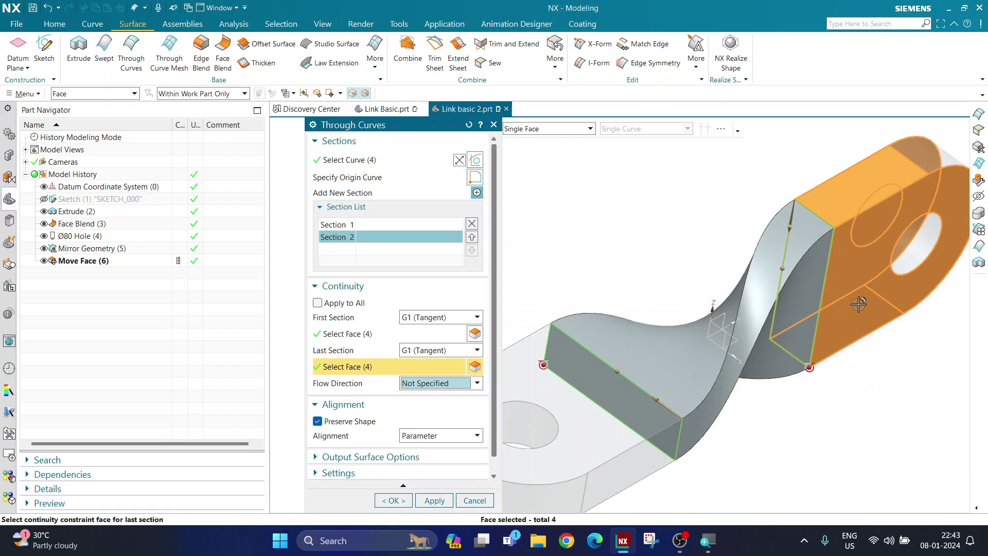
- Set the flow direction to Isoparametric and create the Through Curves body joining the two link ends
scroll(859, 305, down, 3)
middle_drag(854, 353, 821, 315)
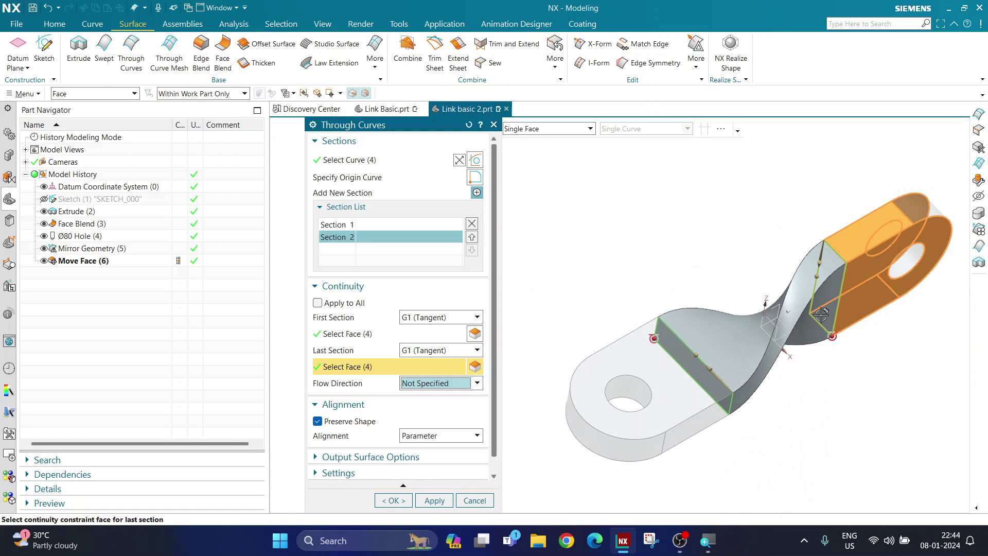
click(827, 307)
click(427, 383)
click(425, 406)
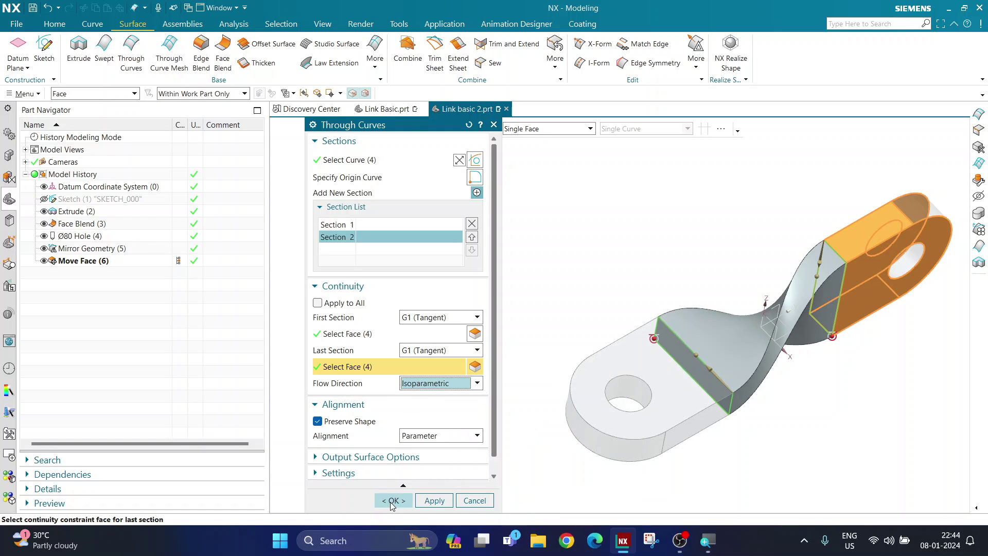
click(391, 501)
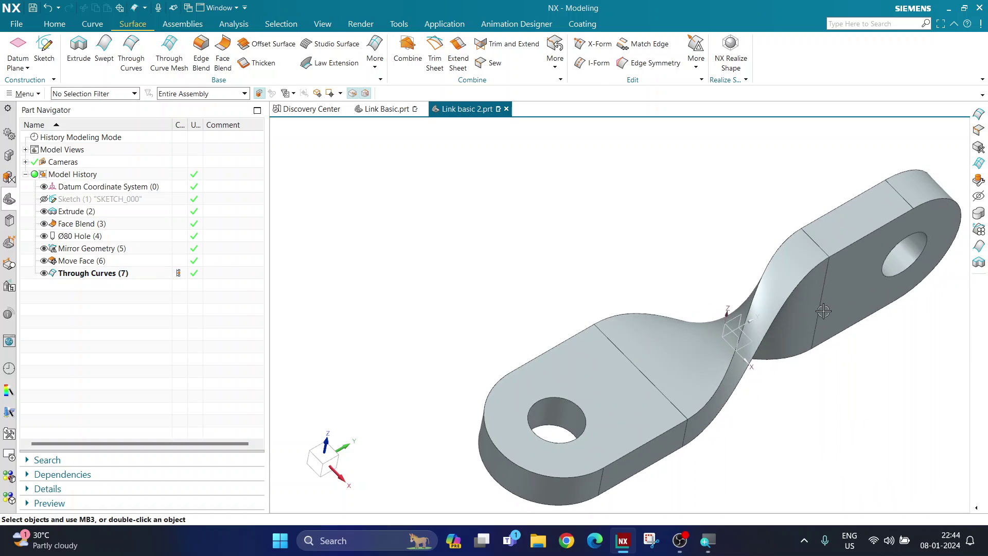
- Unite the bodies with the original end as target and the twisted middle and rotated end as tools
middle_drag(834, 364, 561, 355)
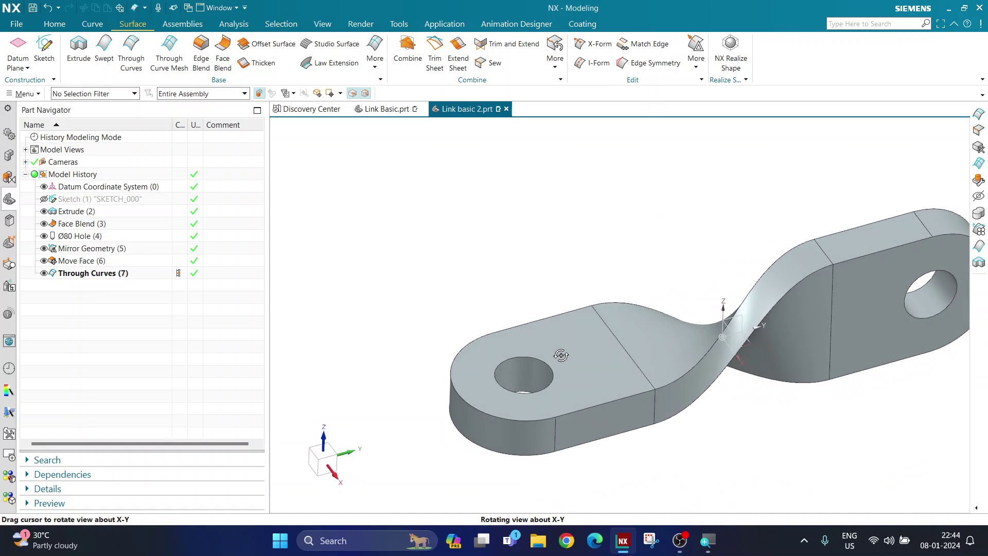
click(54, 24)
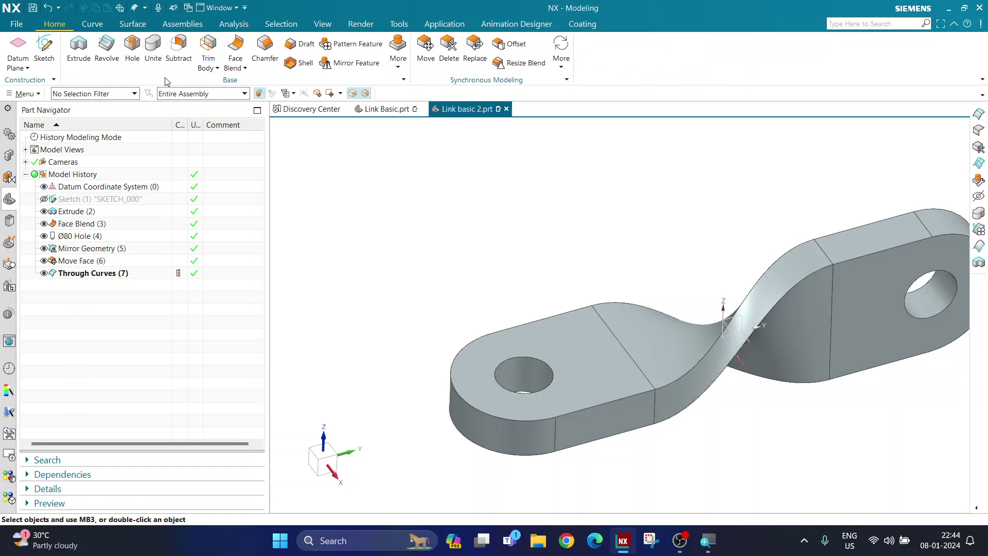
click(153, 54)
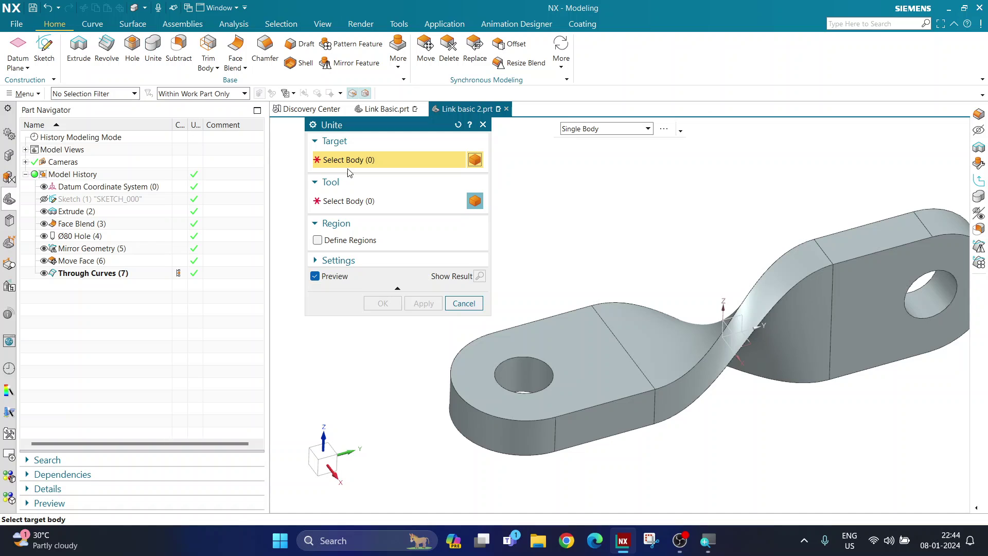
click(592, 337)
click(772, 345)
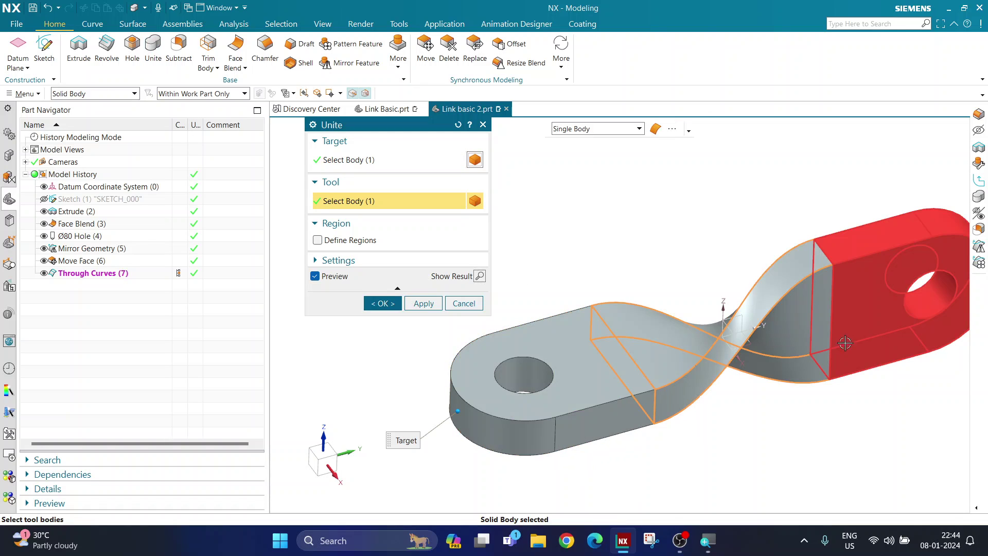
click(859, 342)
click(382, 303)
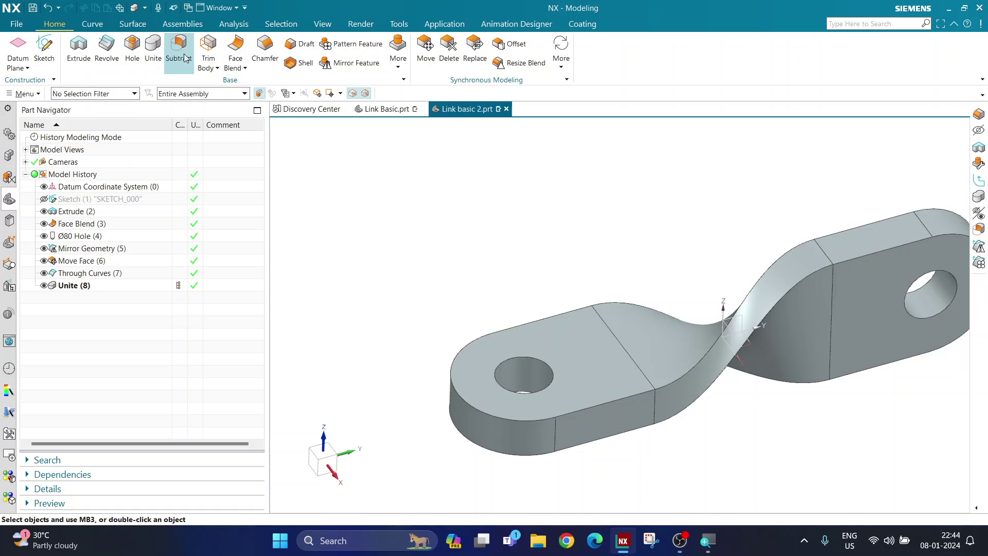
- Chamfer the link's long outer edges and the rims of both holes with a symmetric 5 mm distance
click(265, 51)
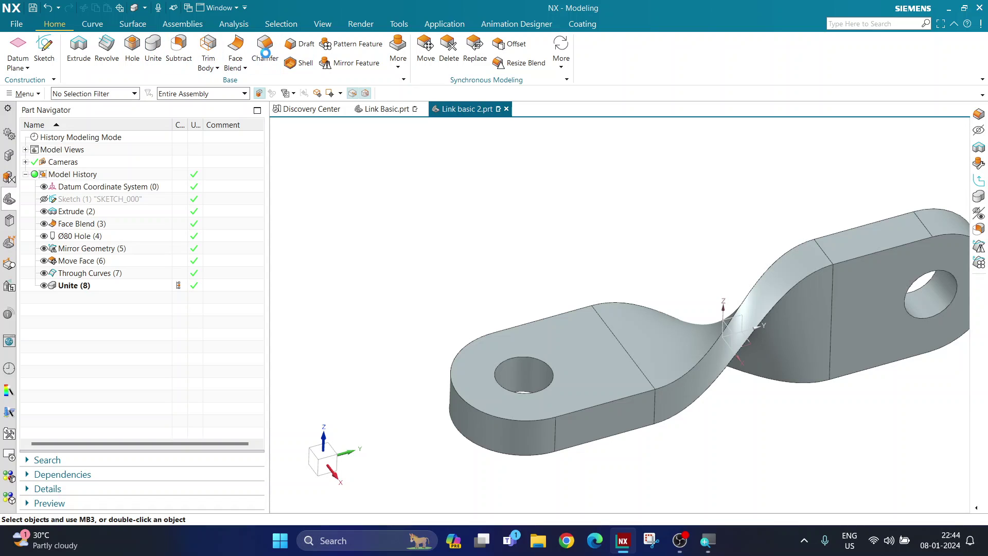
click(507, 358)
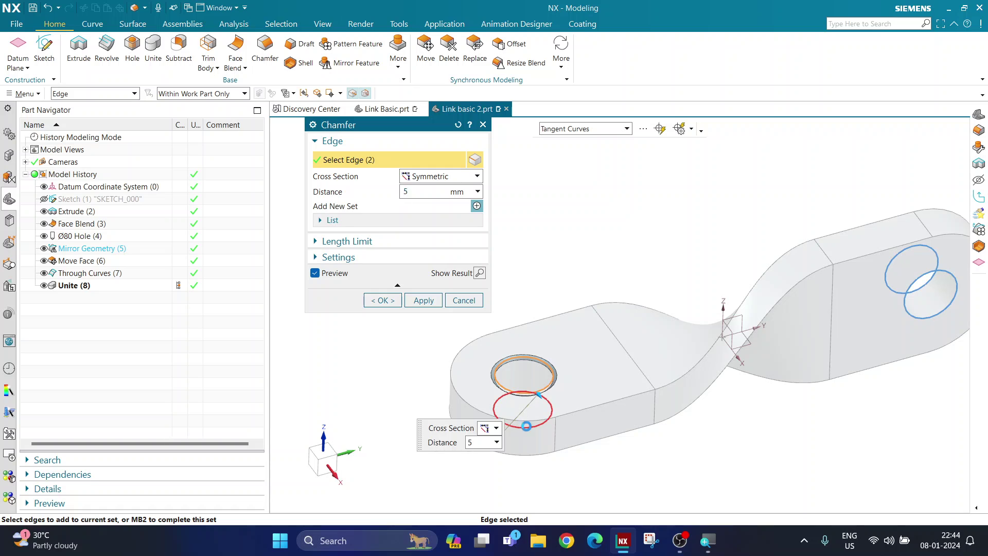
shift+middle_drag(736, 362, 610, 389)
click(769, 305)
click(793, 344)
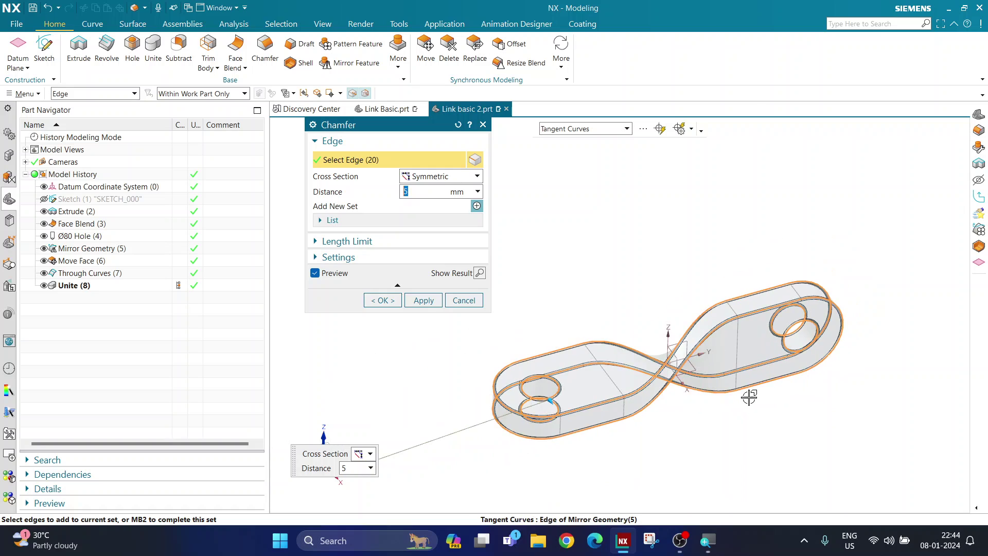
scroll(702, 419, down, 3)
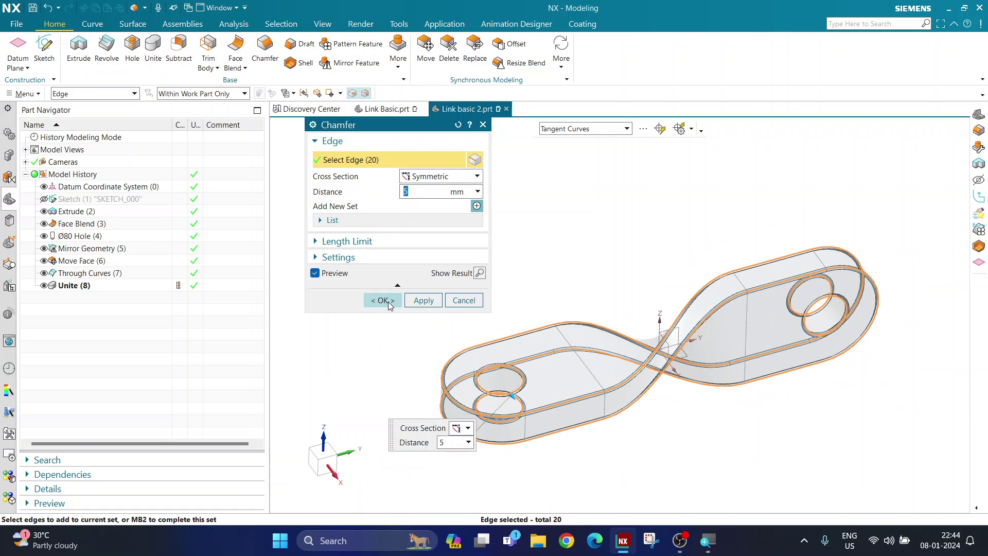
click(389, 301)
middle_drag(647, 322, 299, 223)
middle_drag(305, 212, 470, 380)
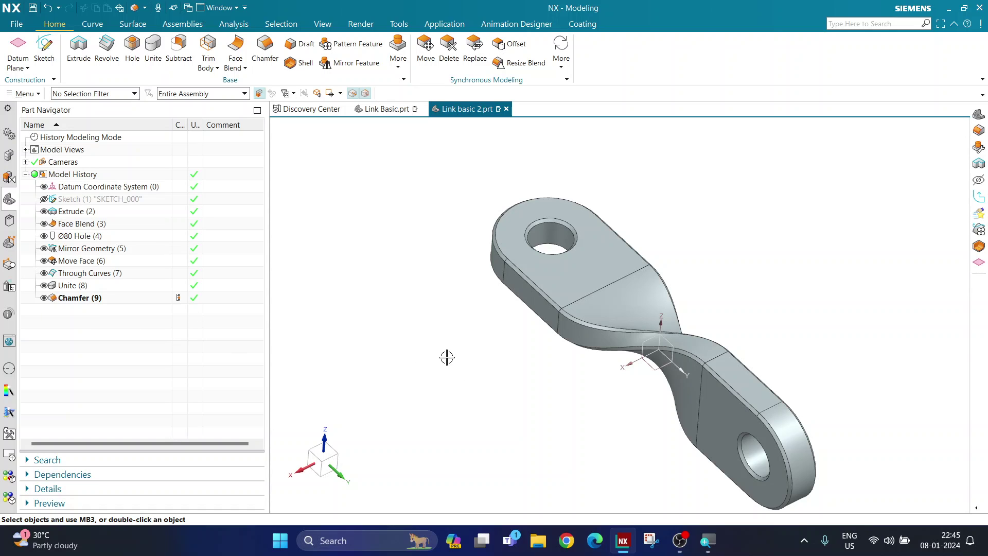
shift+middle_drag(652, 392, 578, 379)
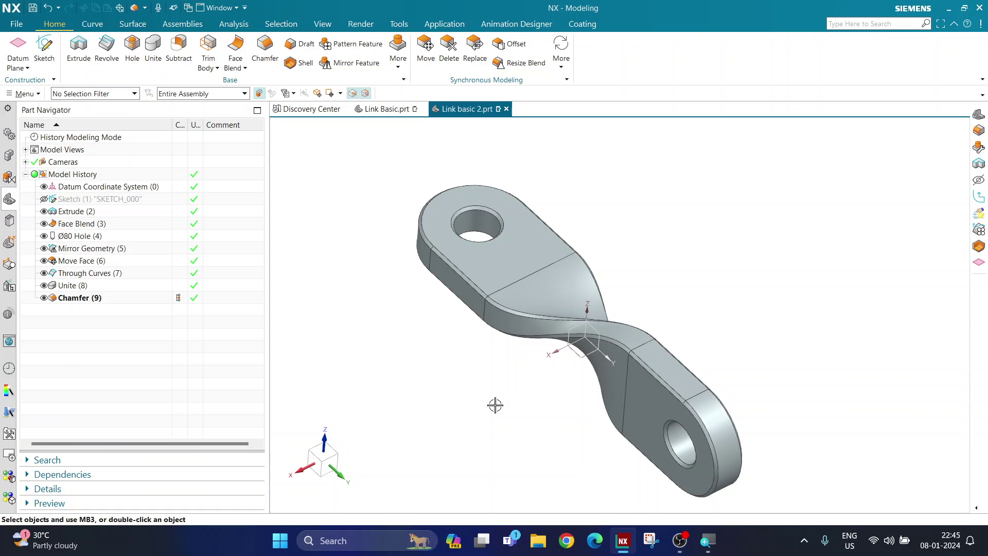
click(805, 540)
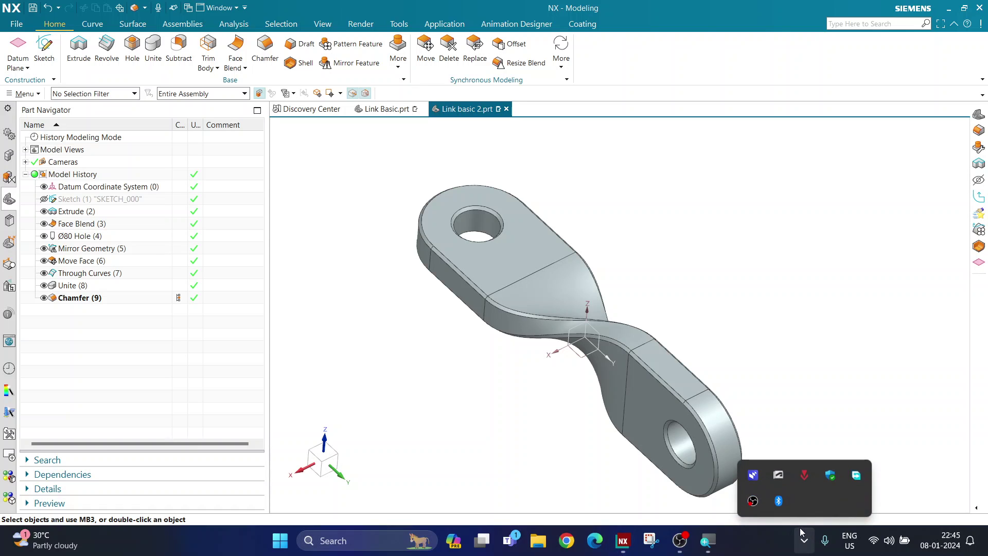